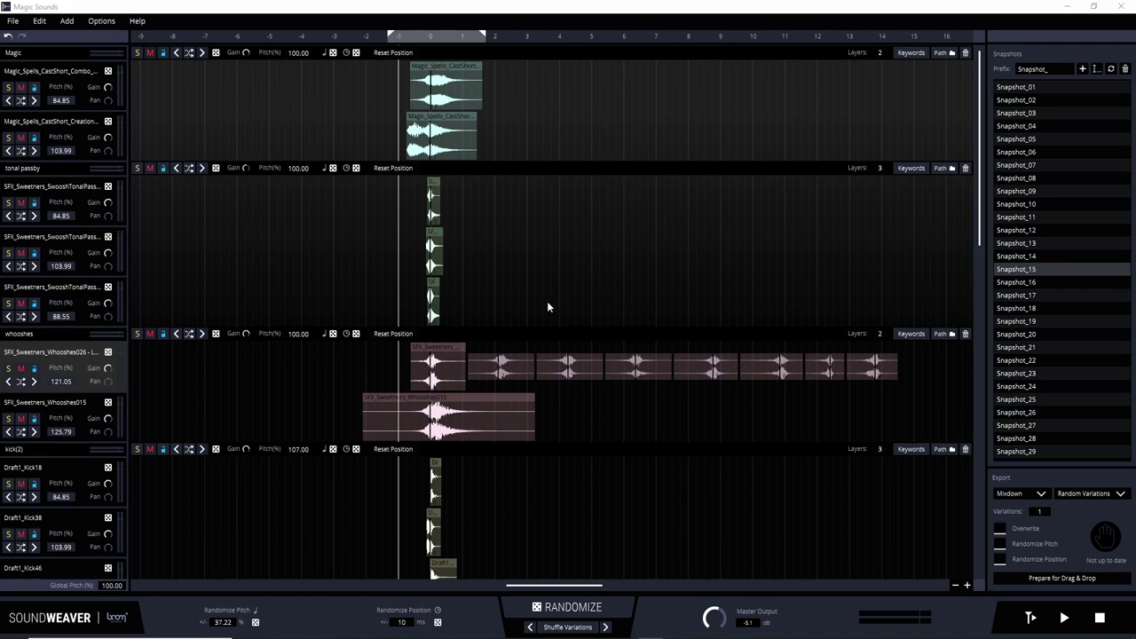
# Step: Browse the File and Add menus, then place the playhead just before −4, ahead of all clips
pyautogui.click(14, 21)
pyautogui.moveTo(71, 24)
pyautogui.press('Escape')
pyautogui.click(21, 24)
pyautogui.click(283, 92)
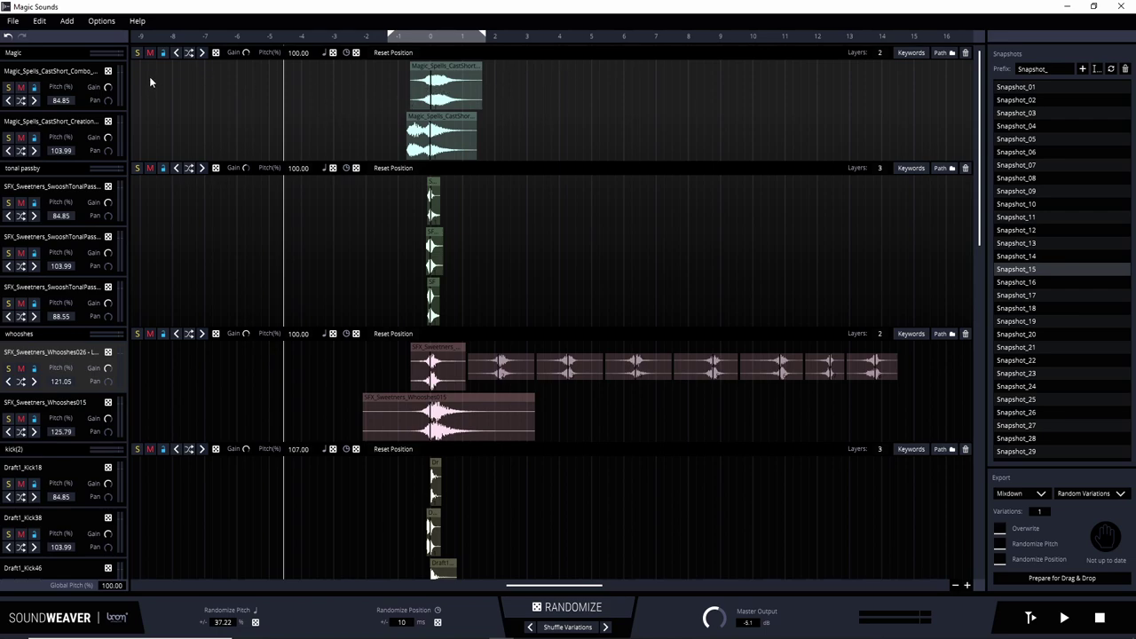
# Step: Toggle Mute and Lock on and off for the first Magic layer
pyautogui.click(20, 87)
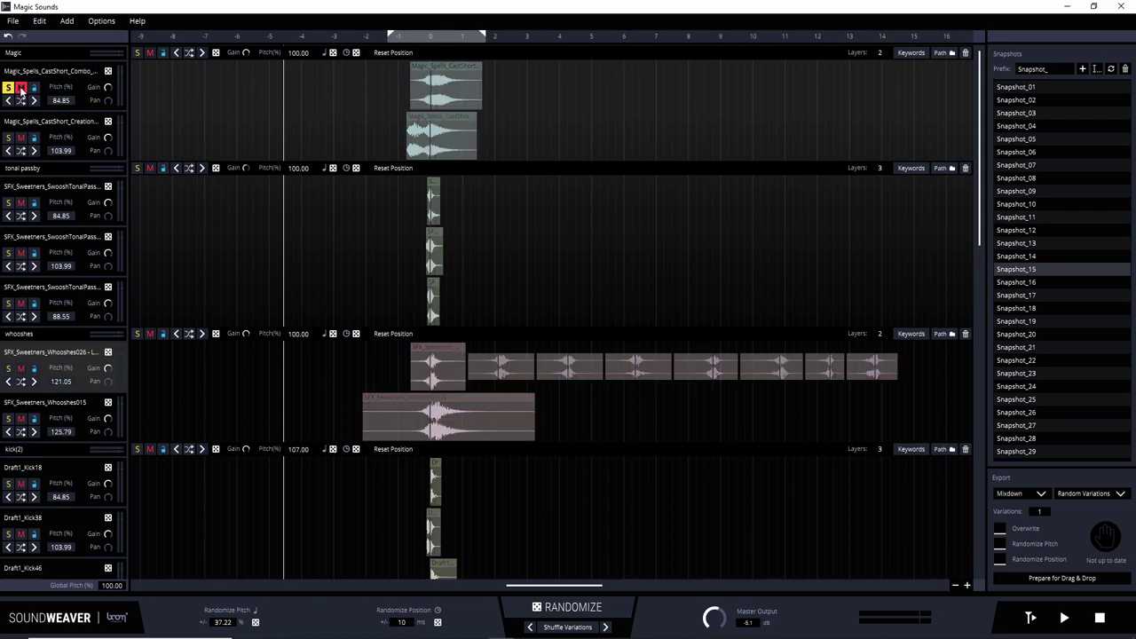
pyautogui.click(20, 87)
pyautogui.click(33, 87)
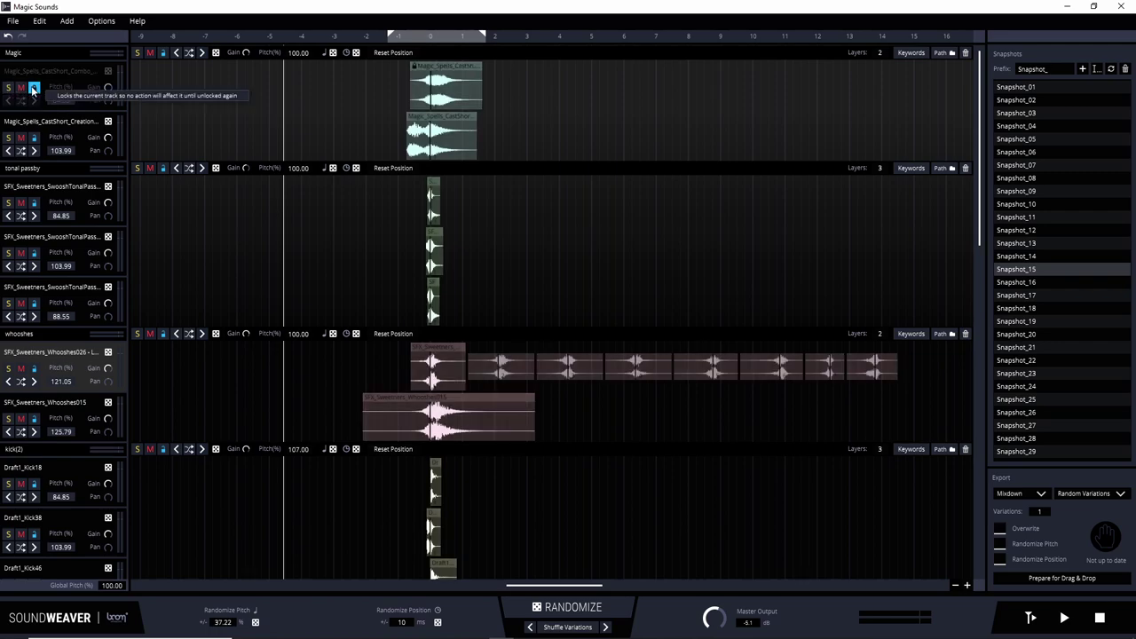
pyautogui.click(33, 88)
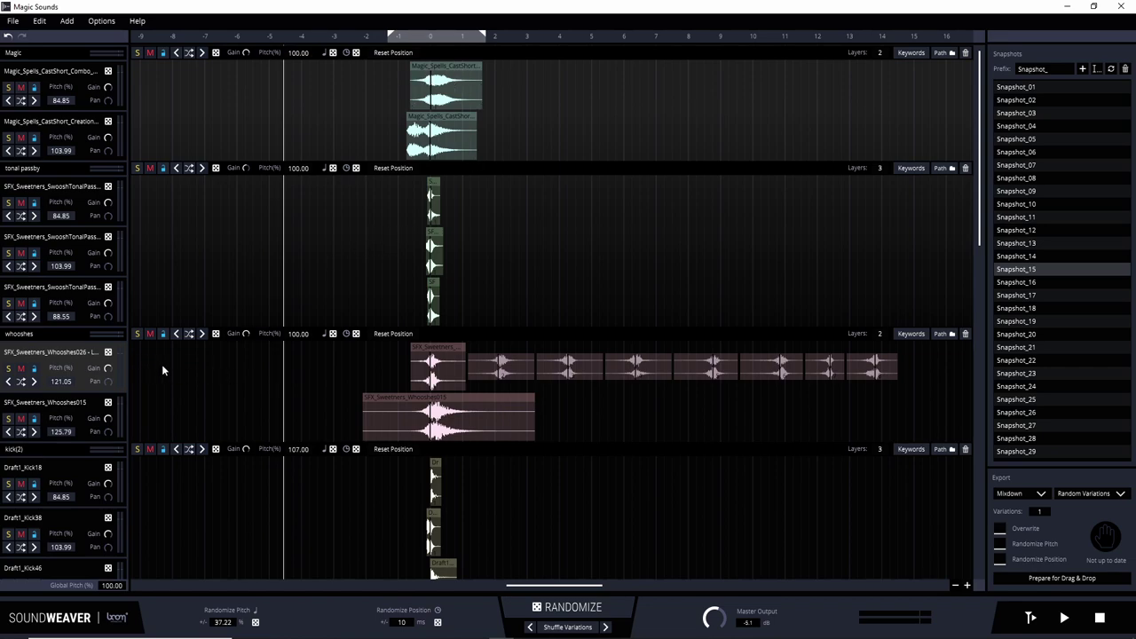
# Step: Solo Whooshes026, step through its variations, shuffle them, then unsolo it
pyautogui.click(7, 368)
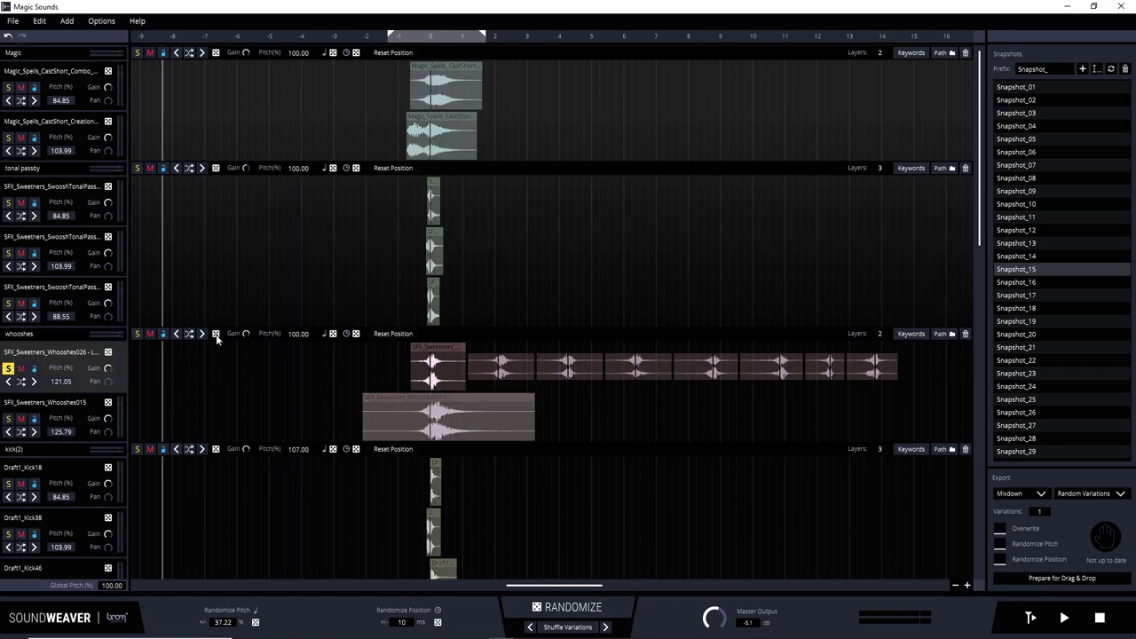
pyautogui.click(33, 382)
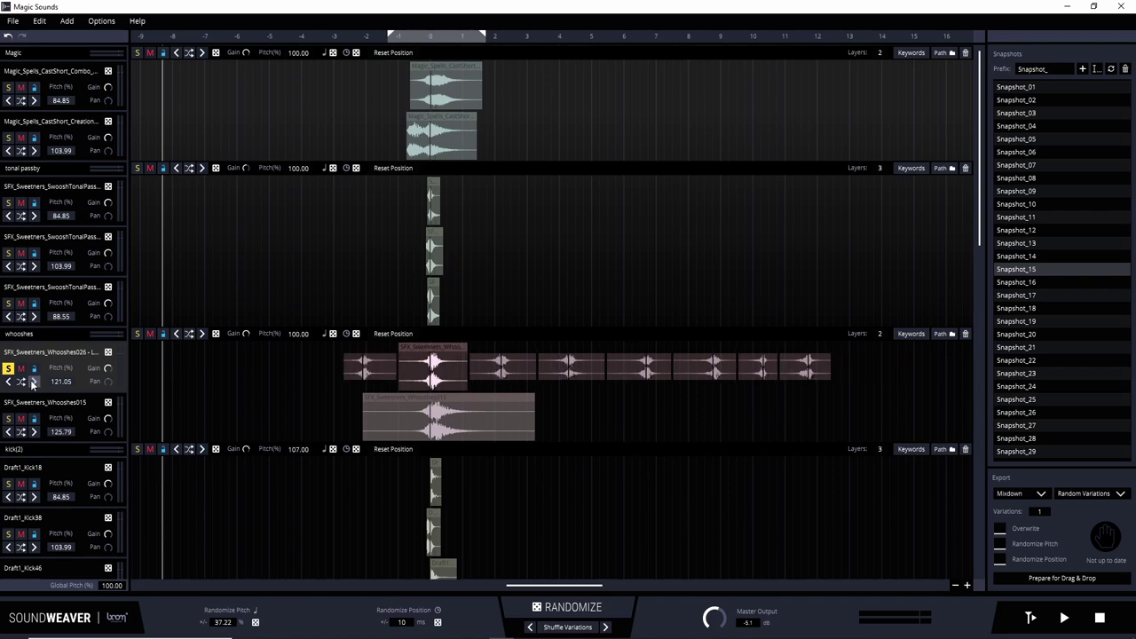
pyautogui.click(33, 382)
pyautogui.click(33, 382)
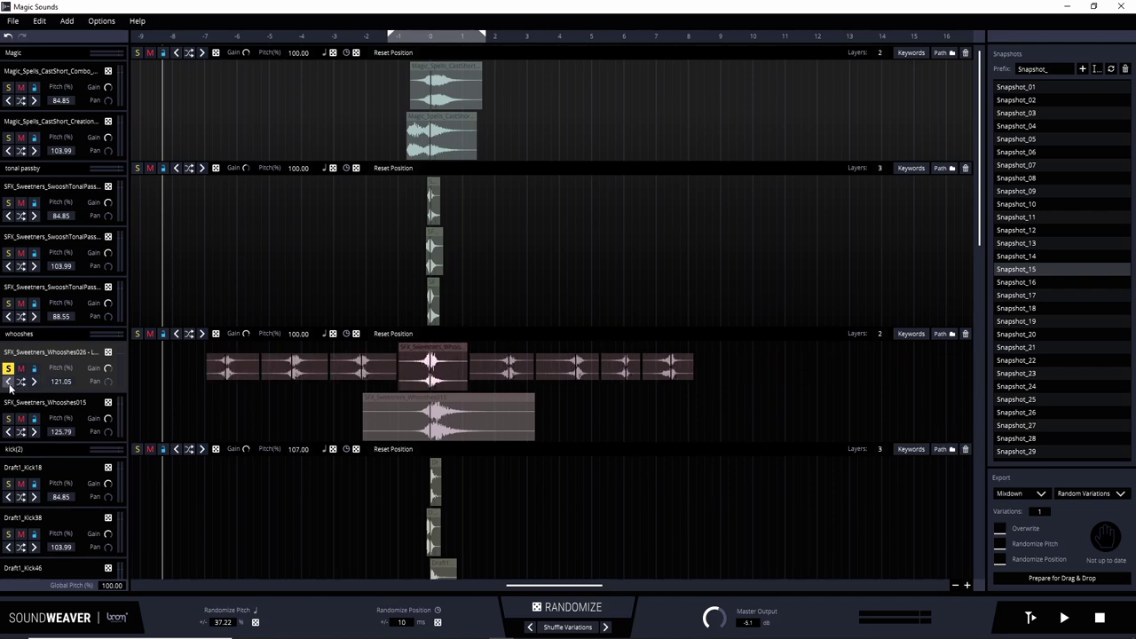
pyautogui.click(8, 382)
pyautogui.click(8, 381)
pyautogui.click(20, 382)
pyautogui.click(21, 382)
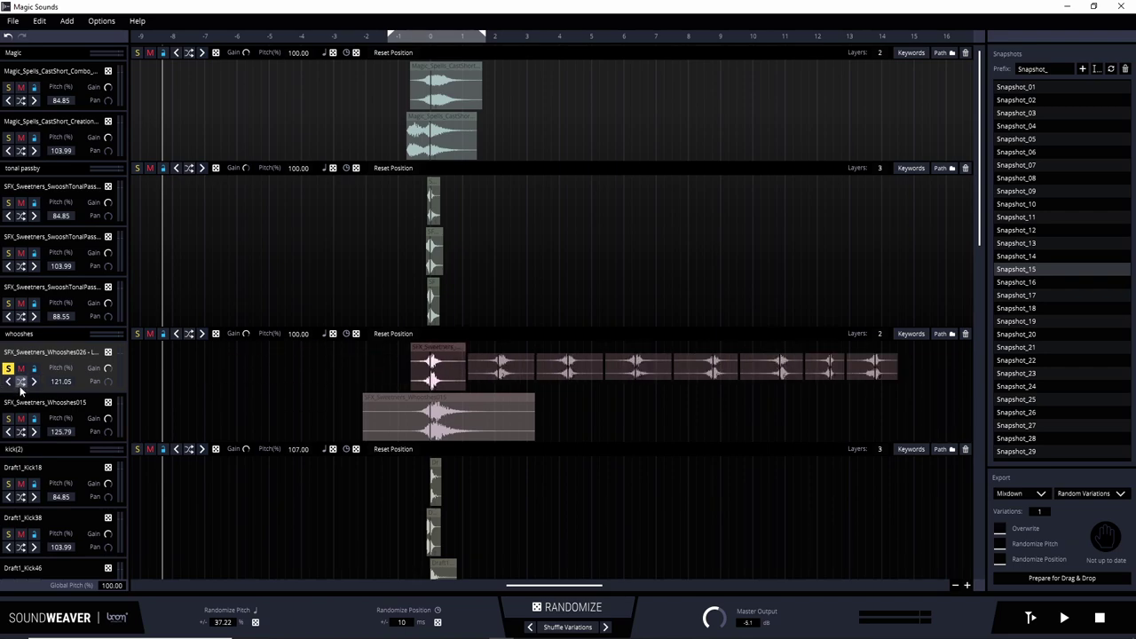
pyautogui.click(6, 370)
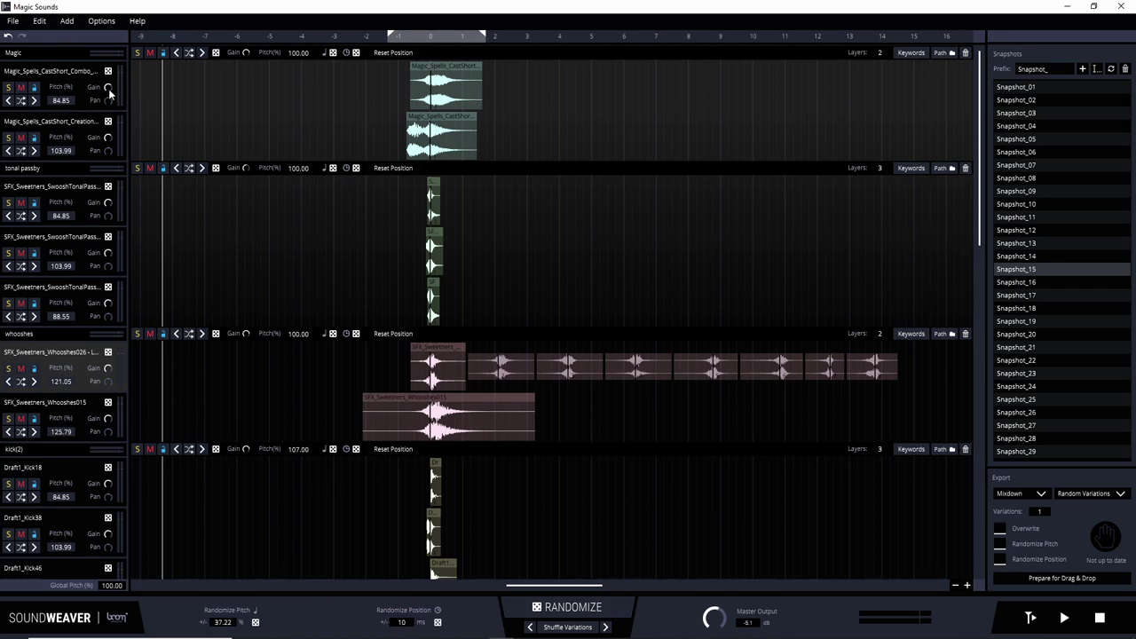
# Step: Turn up the first Magic layer's Pan knob
pyautogui.moveTo(111, 89)
pyautogui.scroll(1, 107, 100)
pyautogui.scroll(2, 107, 102)
pyautogui.scroll(1, 107, 102)
pyautogui.scroll(2, 107, 103)
# Step: Check the Magic group's sample path, the Magic Sound FX Pack 1 - Spells folder, twice
pyautogui.click(952, 54)
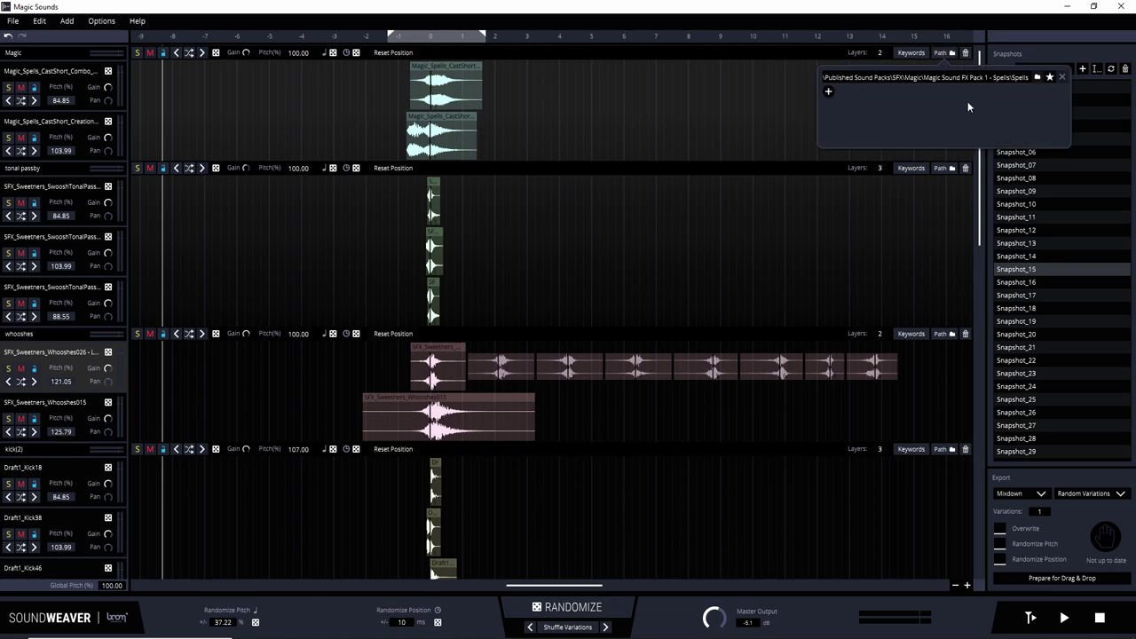
pyautogui.click(736, 99)
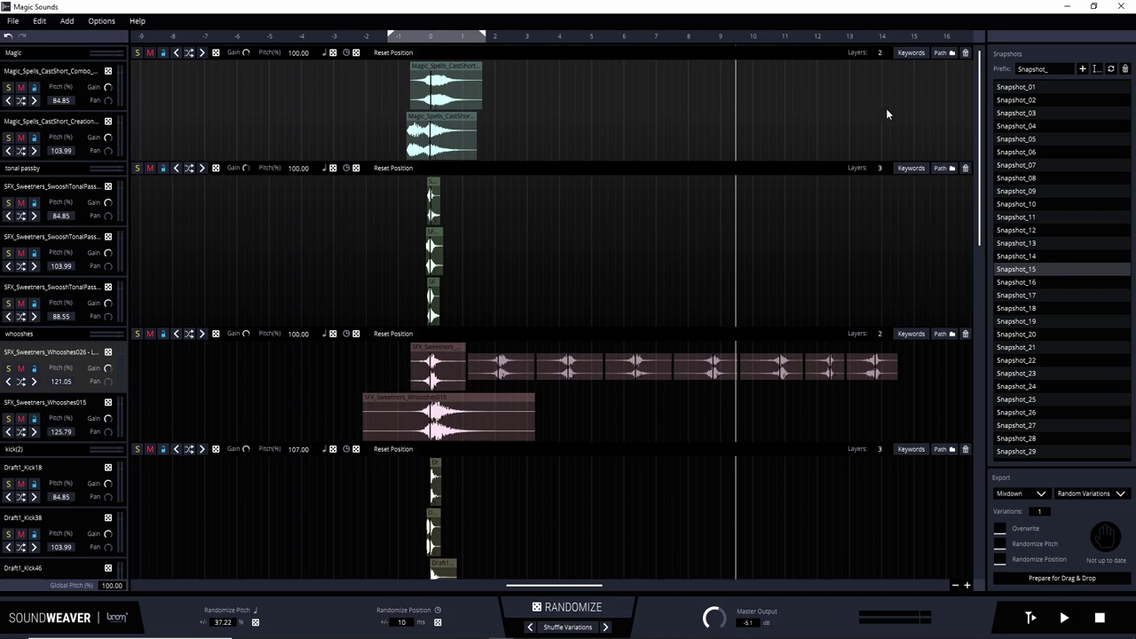
pyautogui.click(947, 52)
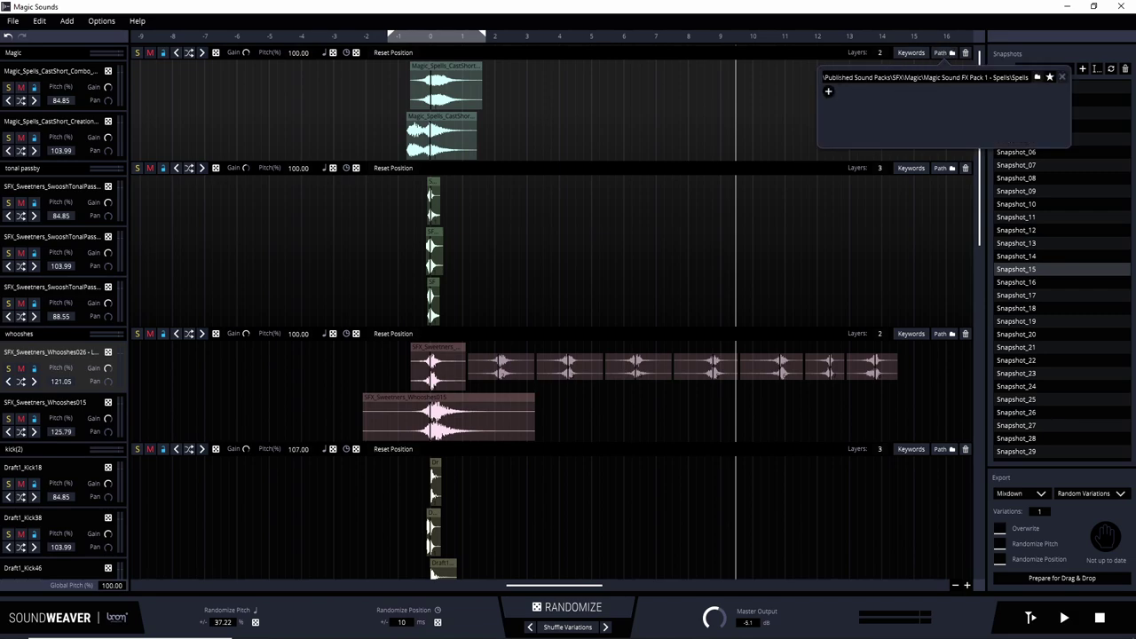
pyautogui.click(729, 101)
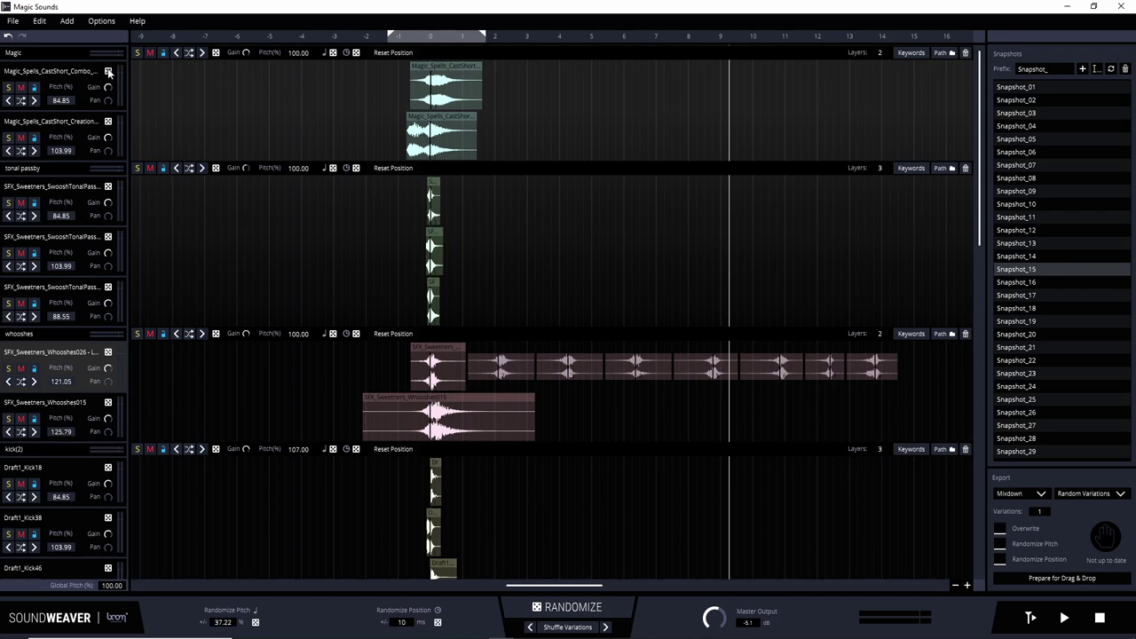
pyautogui.click(912, 53)
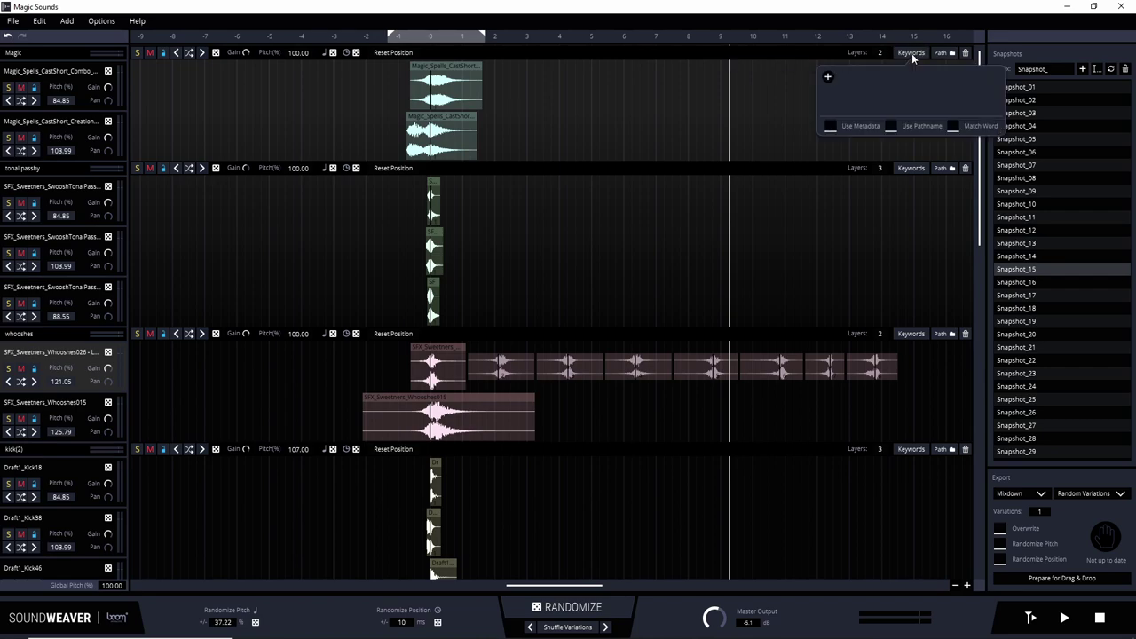
pyautogui.click(777, 88)
pyautogui.click(909, 53)
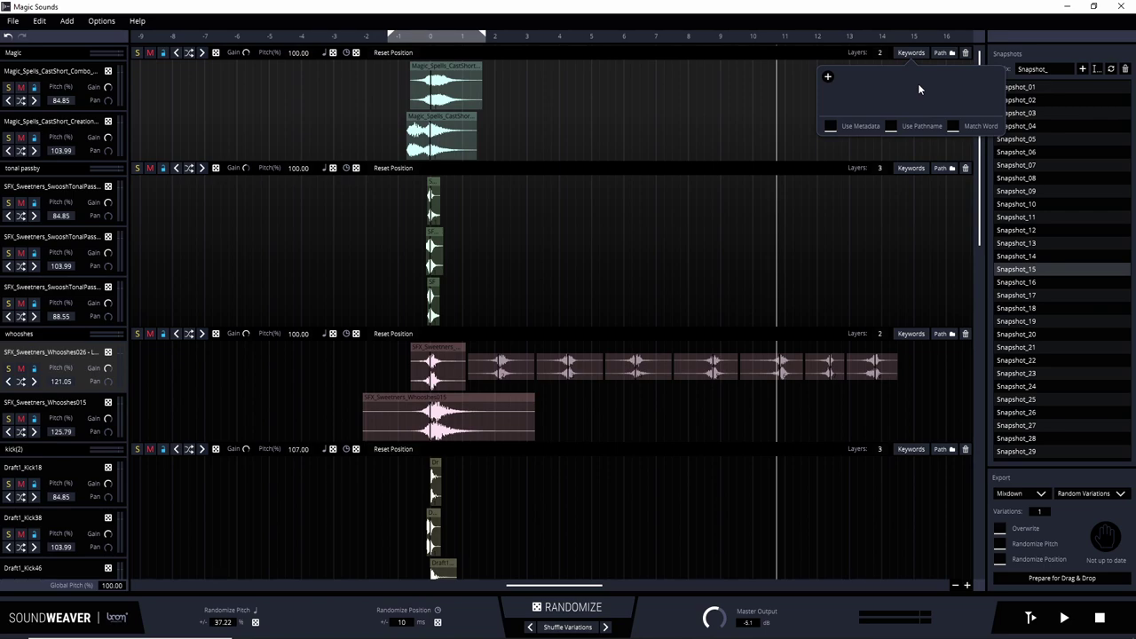
pyautogui.click(755, 89)
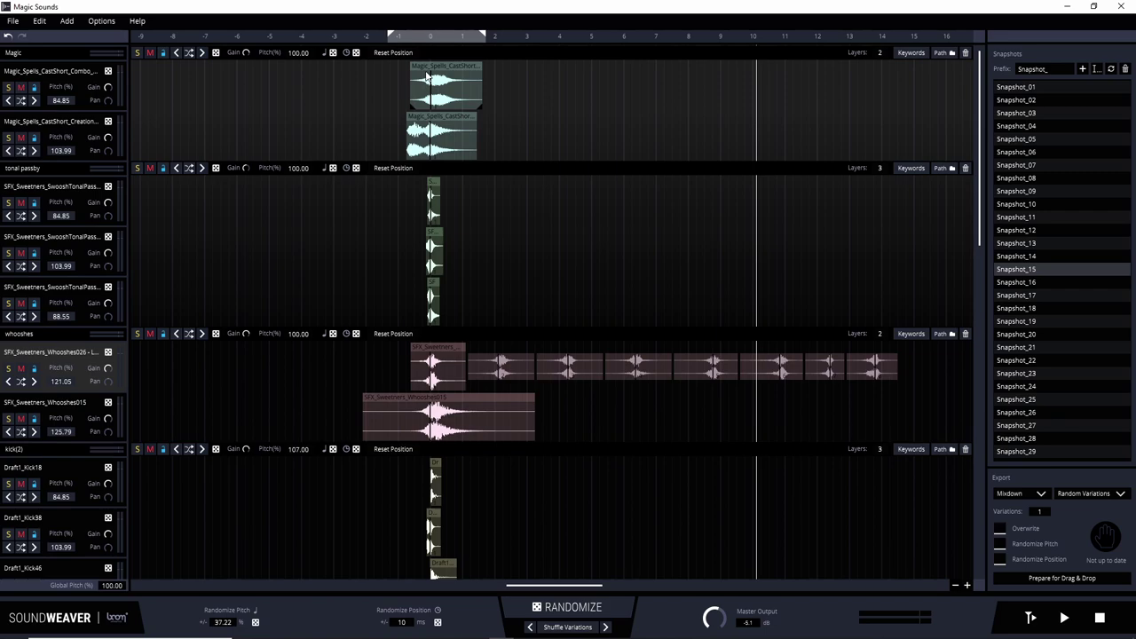
pyautogui.moveTo(432, 71)
pyautogui.mouseDown()
pyautogui.moveTo(453, 73)
pyautogui.moveTo(435, 76)
pyautogui.mouseUp()
pyautogui.click(877, 52)
pyautogui.scroll(-9, 505, 208)
pyautogui.scroll(7, 494, 426)
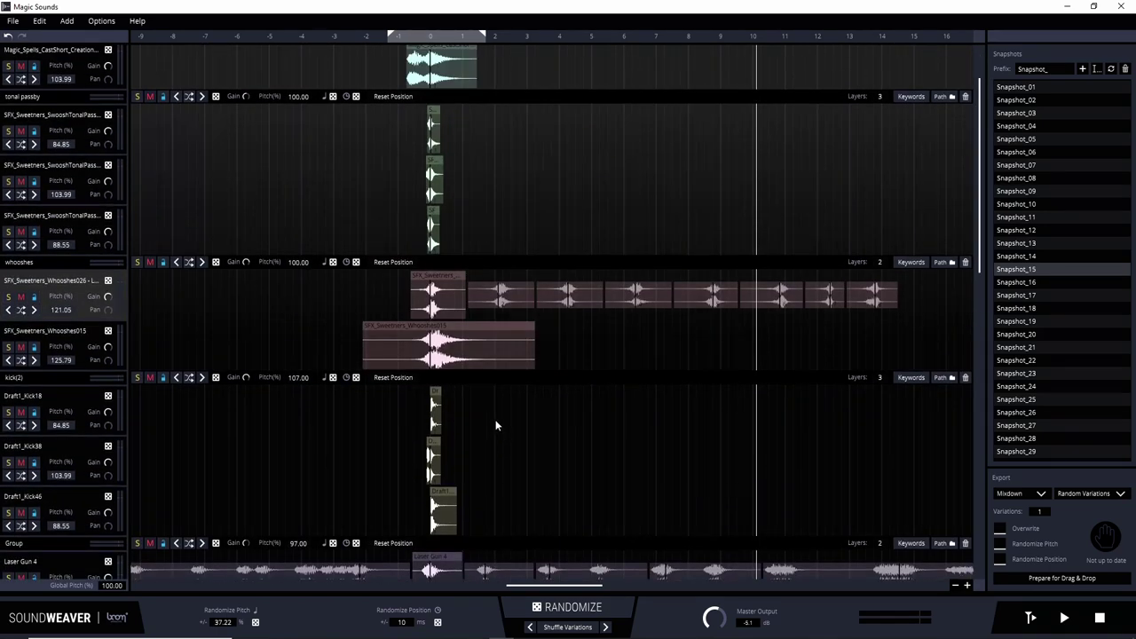
pyautogui.scroll(2, 494, 426)
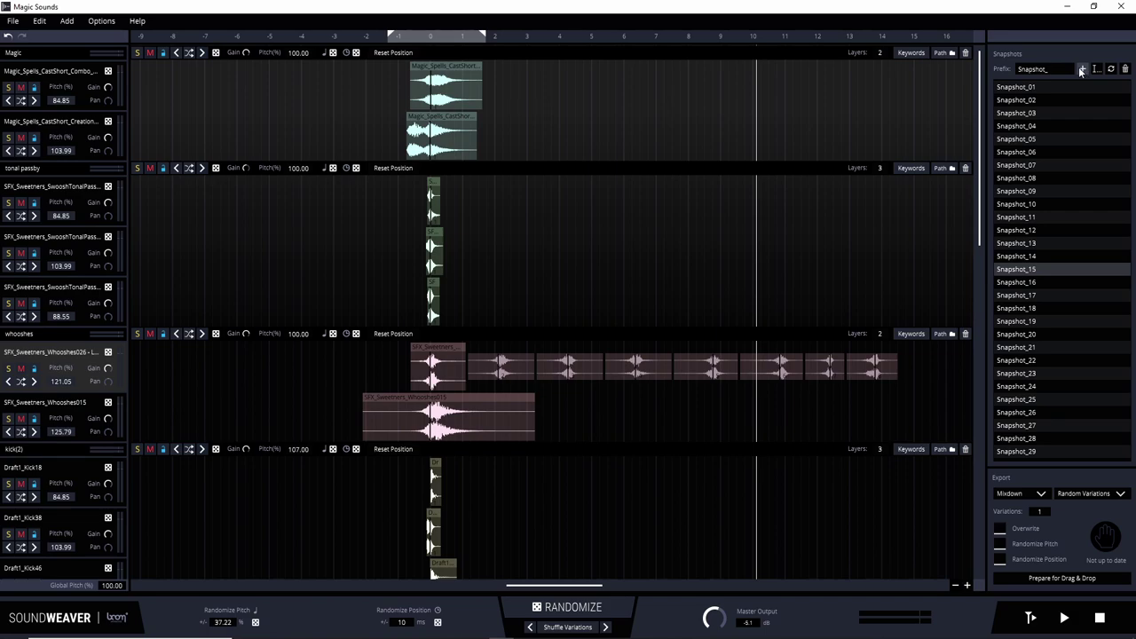
# Step: Randomize all groups and save the result as Snapshot_30, keeping its default name
pyautogui.click(611, 607)
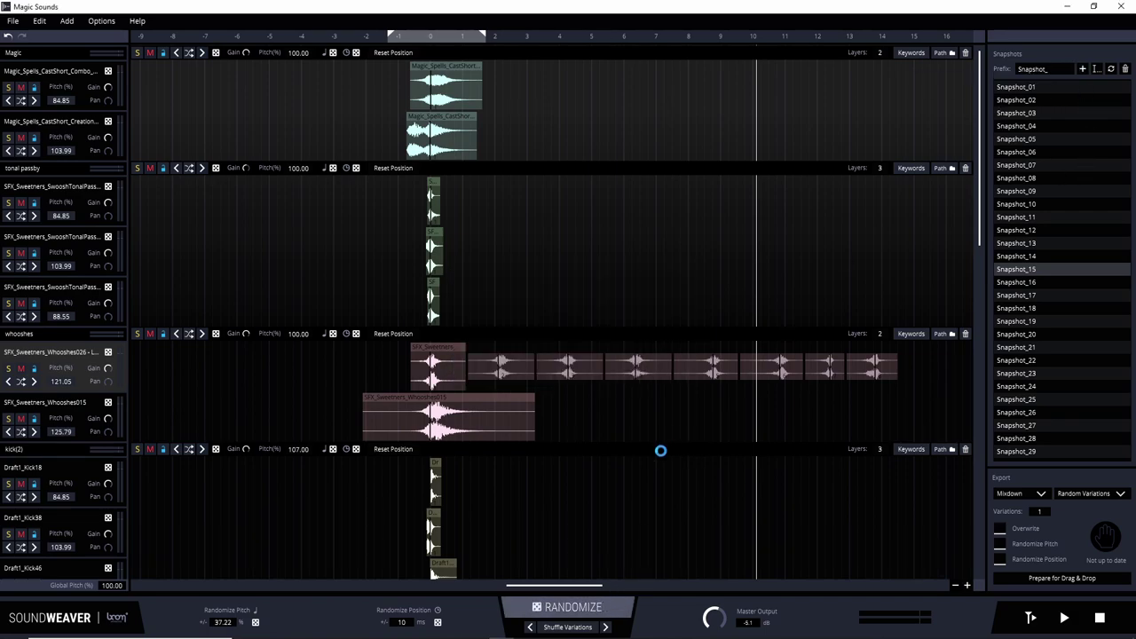
pyautogui.click(1082, 69)
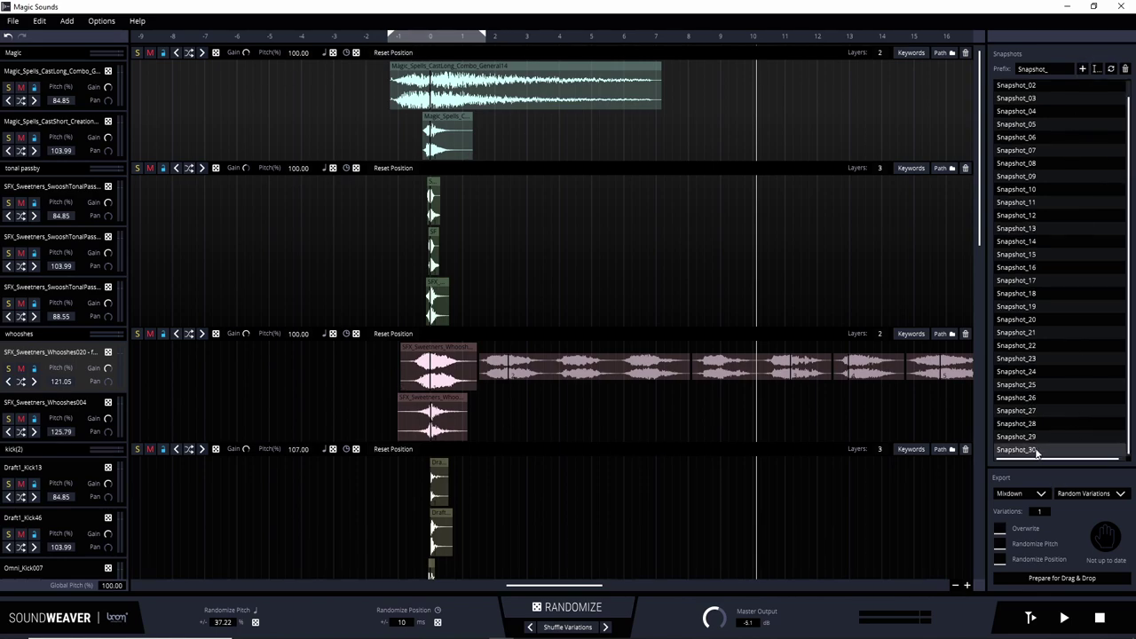
pyautogui.click(1097, 70)
pyautogui.press('Return')
# Step: Randomize again, recall Snapshot_30, then randomize all groups once more
pyautogui.click(572, 607)
pyautogui.click(411, 39)
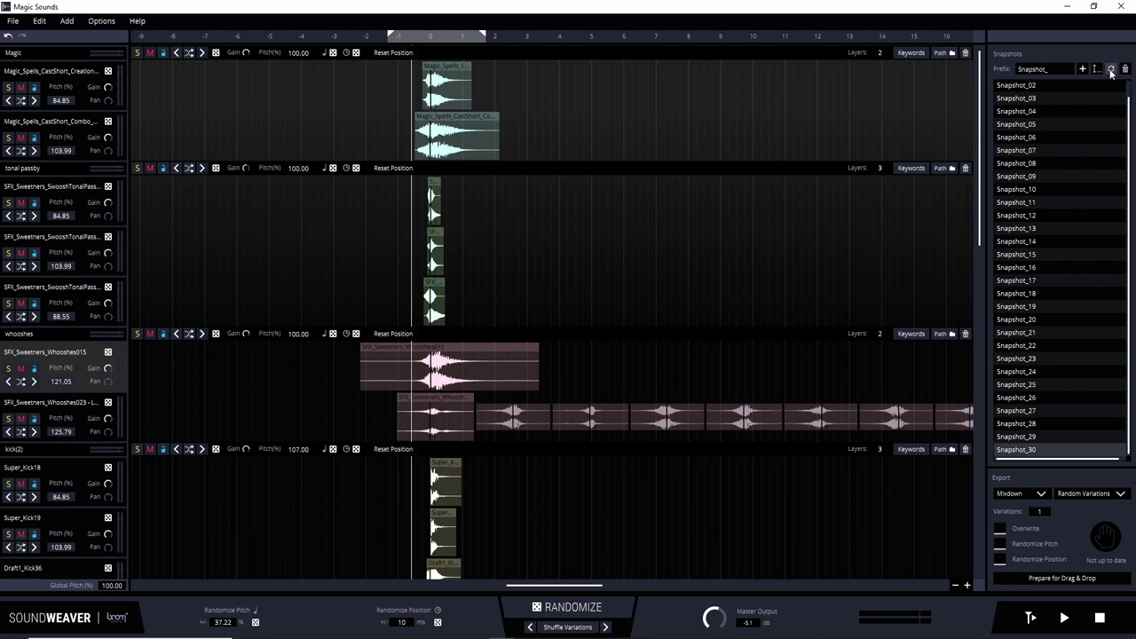
pyautogui.click(1030, 448)
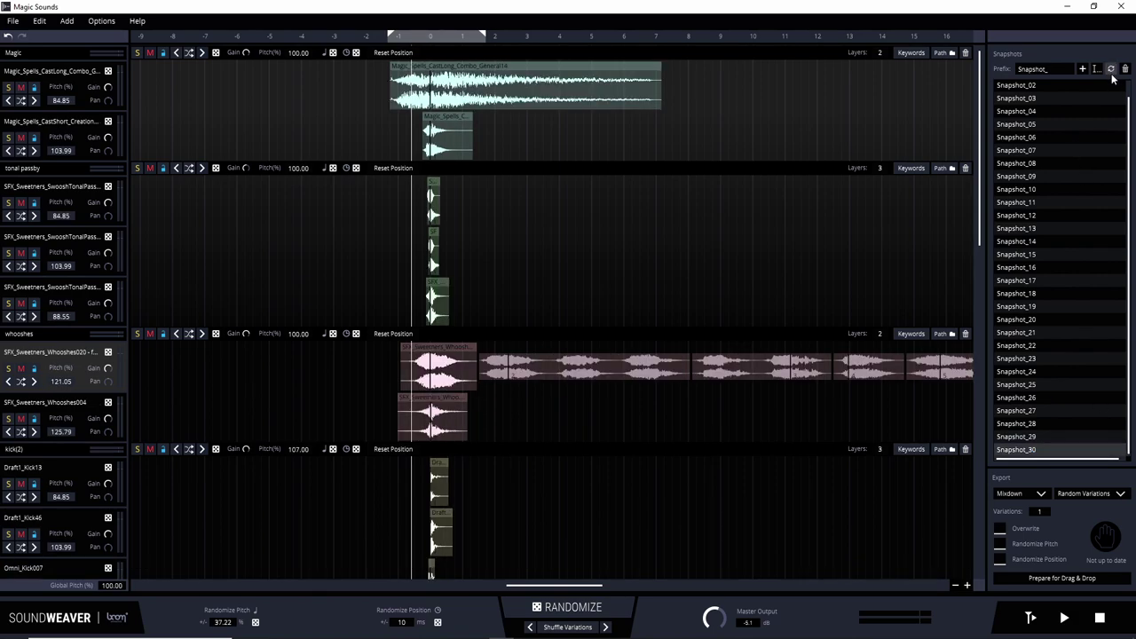
pyautogui.click(536, 610)
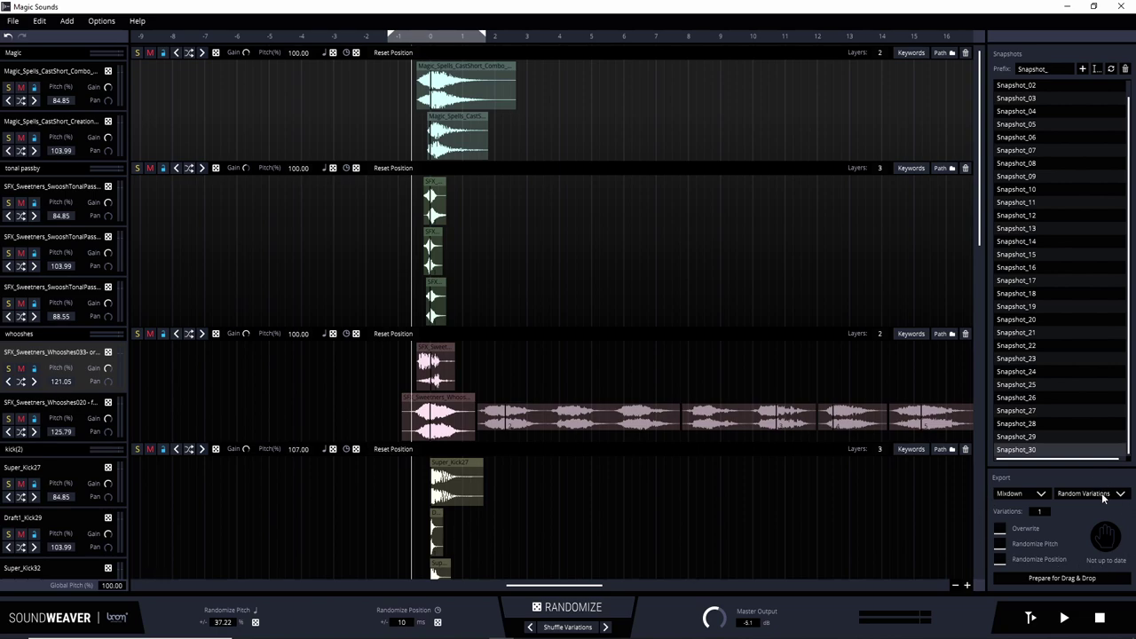
pyautogui.click(1041, 494)
pyautogui.scroll(-1, 754, 419)
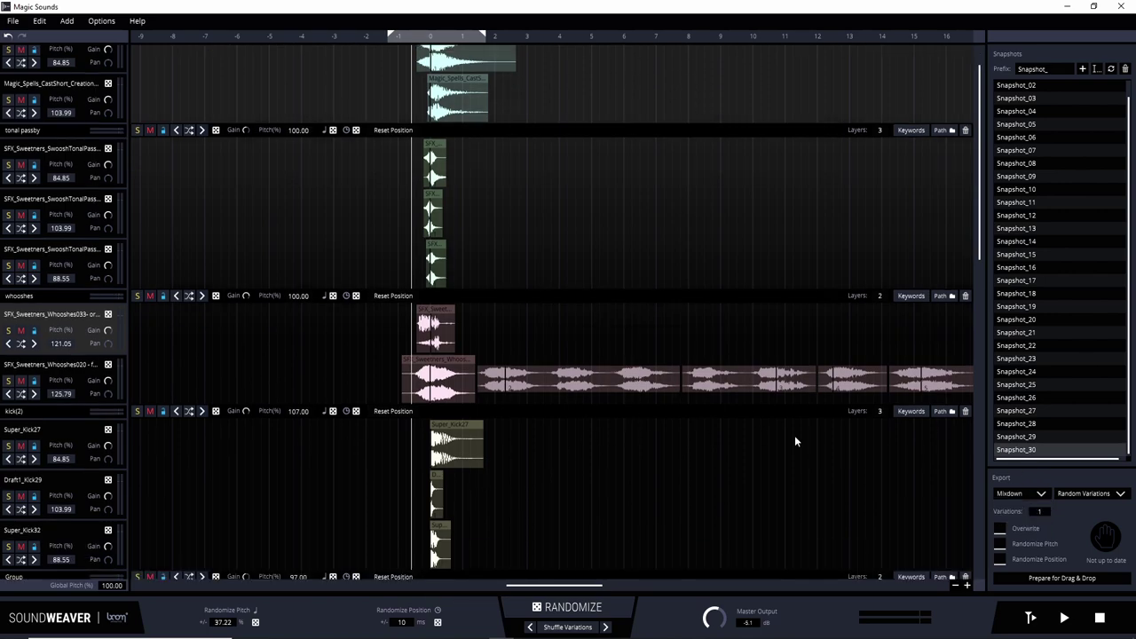
pyautogui.click(1029, 495)
pyautogui.scroll(1, 509, 138)
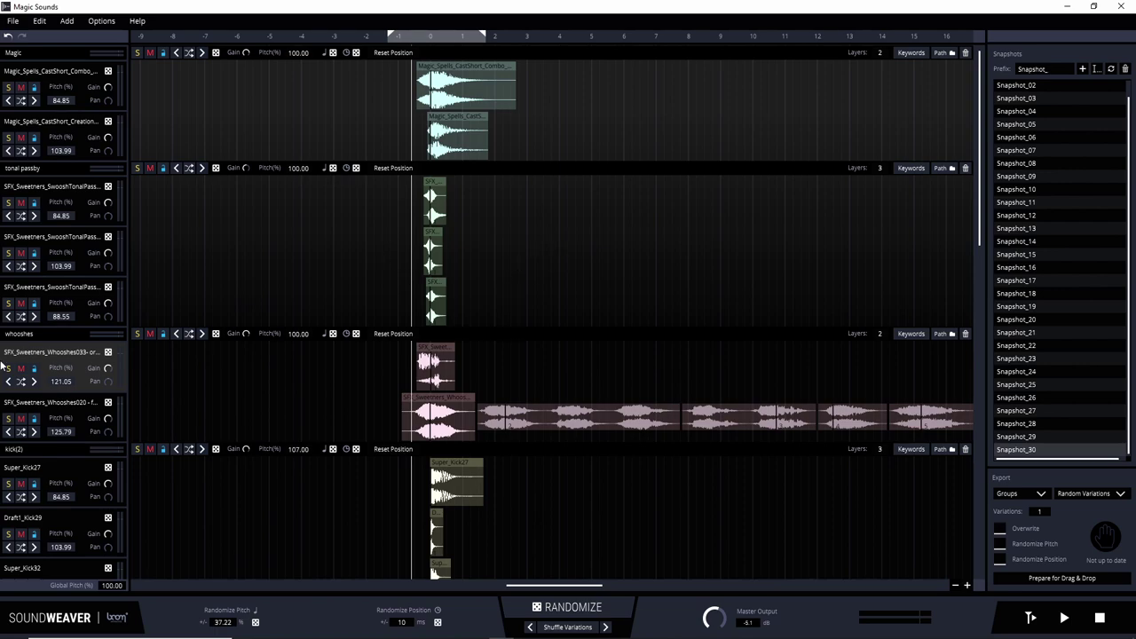
pyautogui.click(1039, 495)
pyautogui.click(1035, 492)
pyautogui.click(1024, 503)
pyautogui.click(1098, 495)
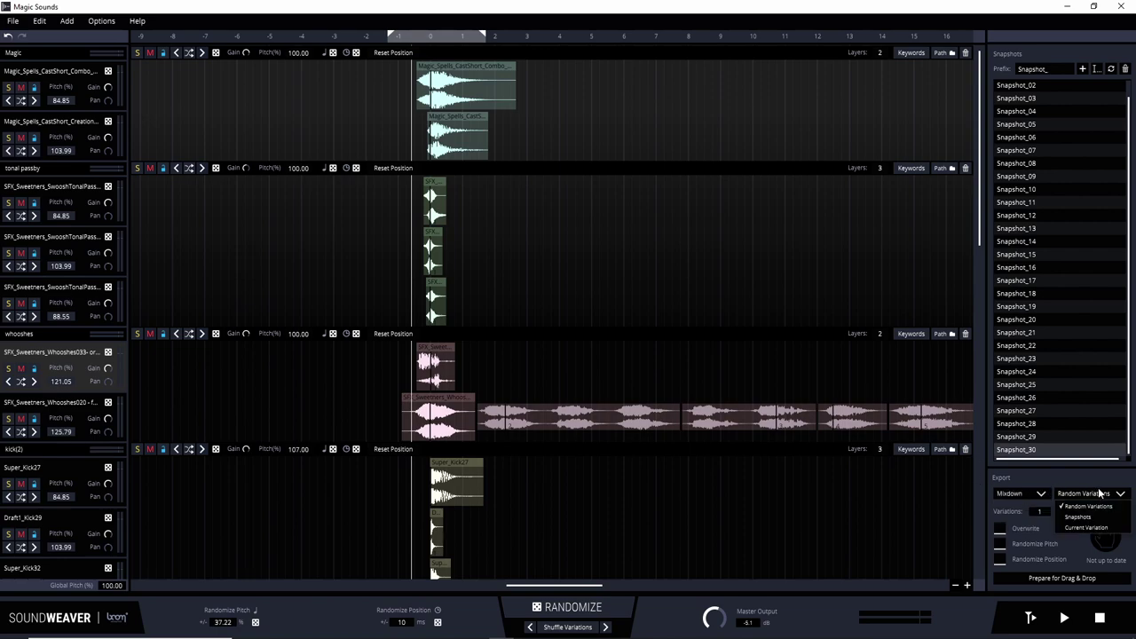
pyautogui.click(997, 480)
pyautogui.click(1043, 491)
pyautogui.click(1043, 490)
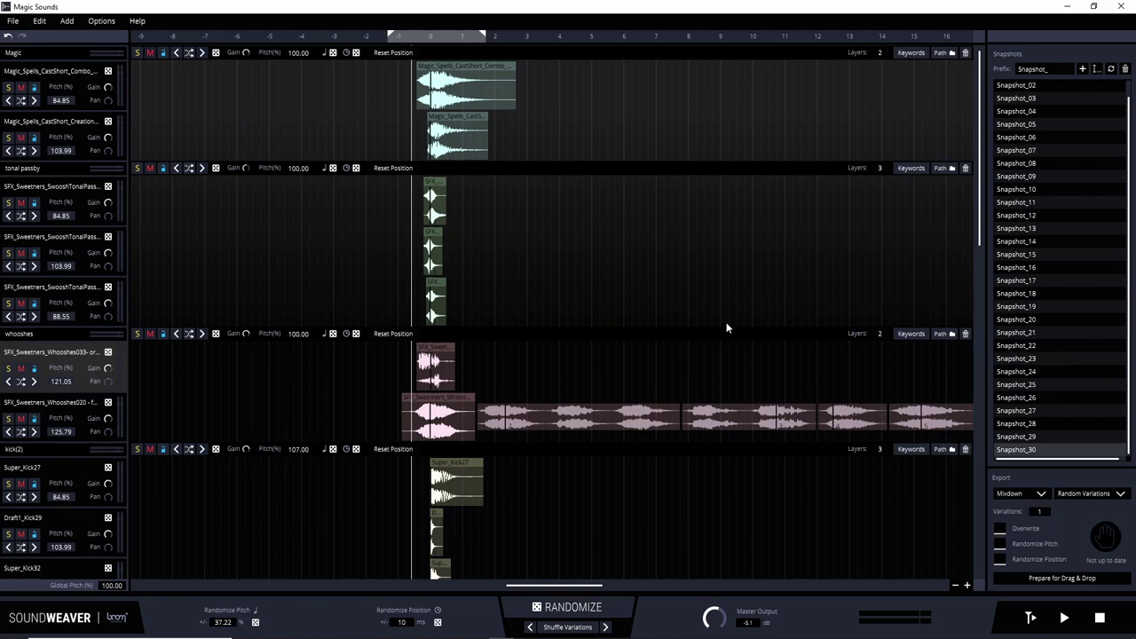
pyautogui.click(1103, 494)
pyautogui.click(1112, 508)
pyautogui.scroll(-5, 611, 485)
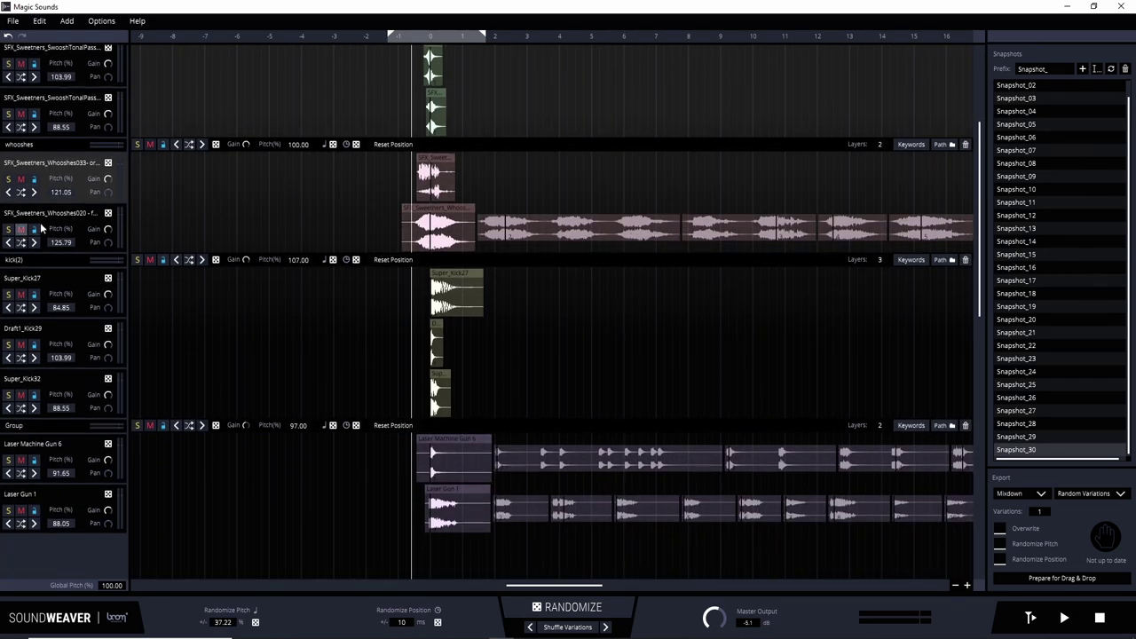
pyautogui.scroll(2, 411, 316)
pyautogui.scroll(3, 411, 316)
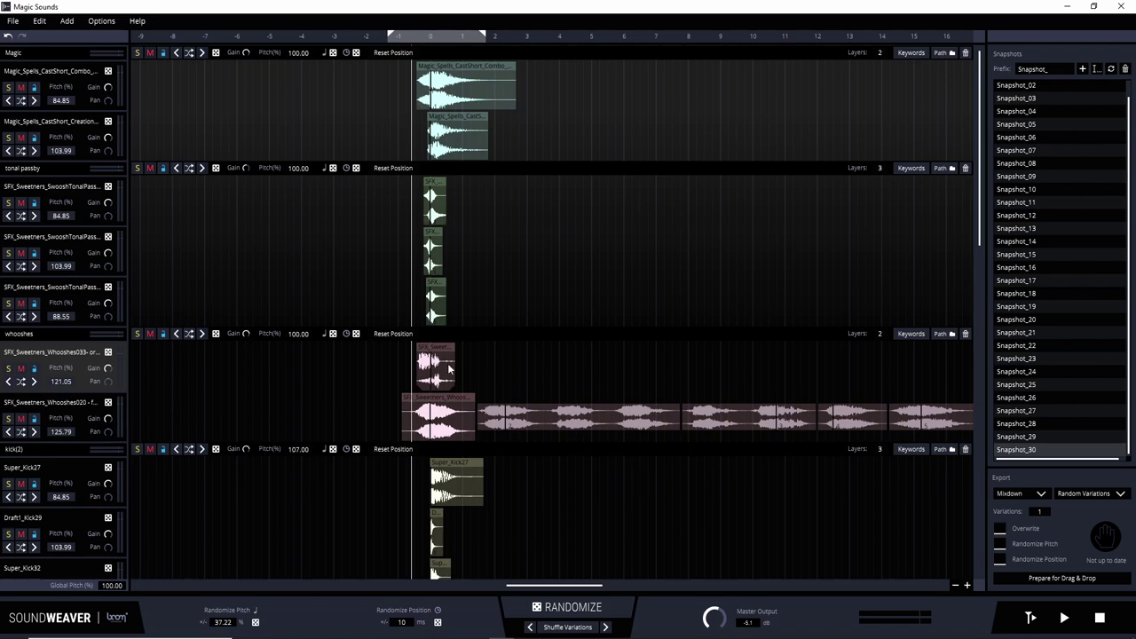
pyautogui.click(9, 421)
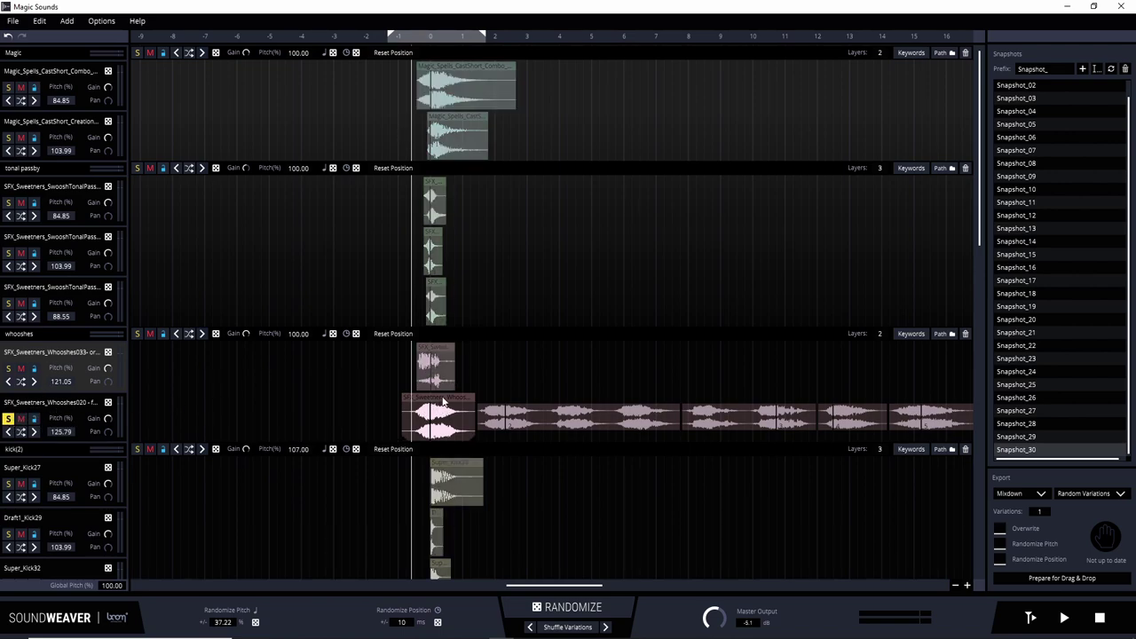
pyautogui.click(35, 433)
pyautogui.click(35, 433)
pyautogui.click(35, 433)
pyautogui.click(34, 432)
pyautogui.click(9, 432)
pyautogui.click(9, 432)
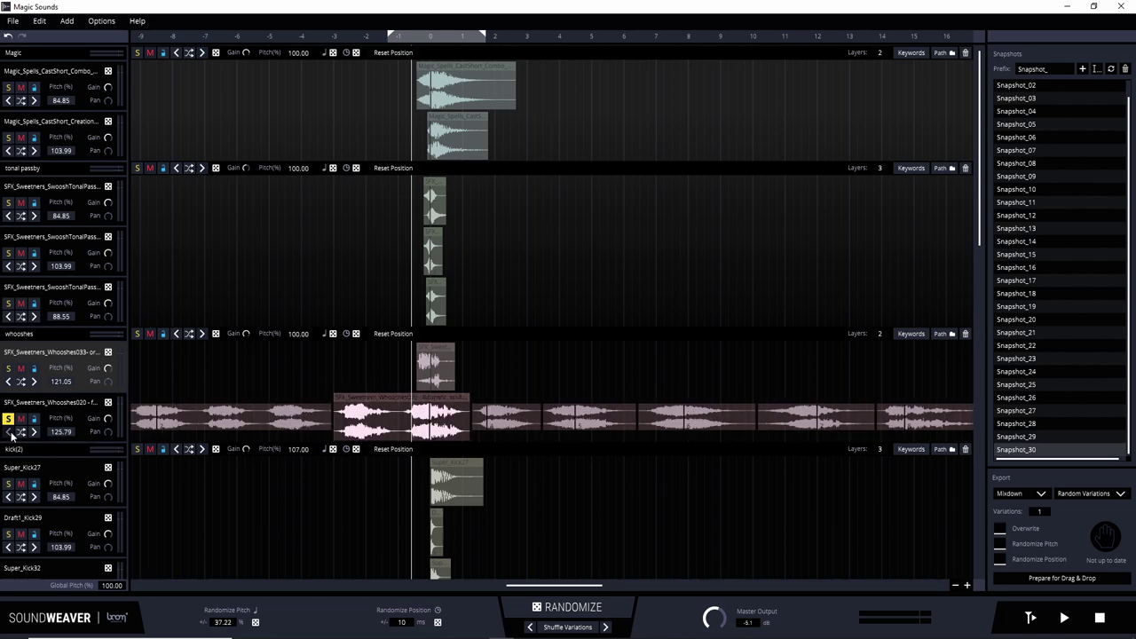
pyautogui.click(9, 432)
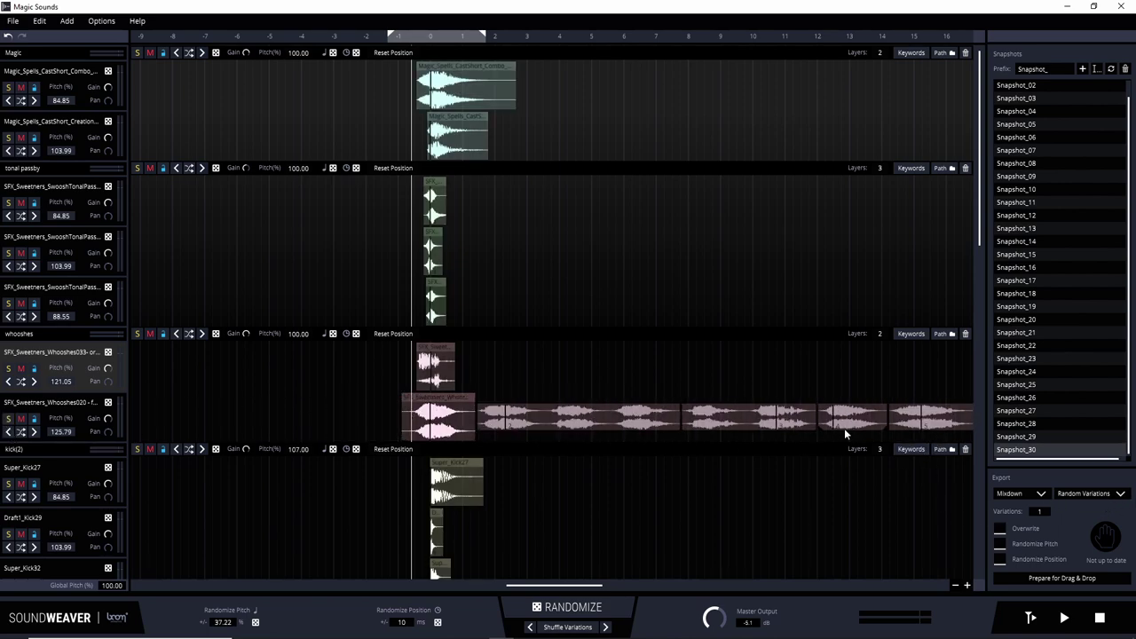
pyautogui.click(1041, 515)
pyautogui.press('BackSpace')
pyautogui.write('5')
pyautogui.scroll(-3, 598, 383)
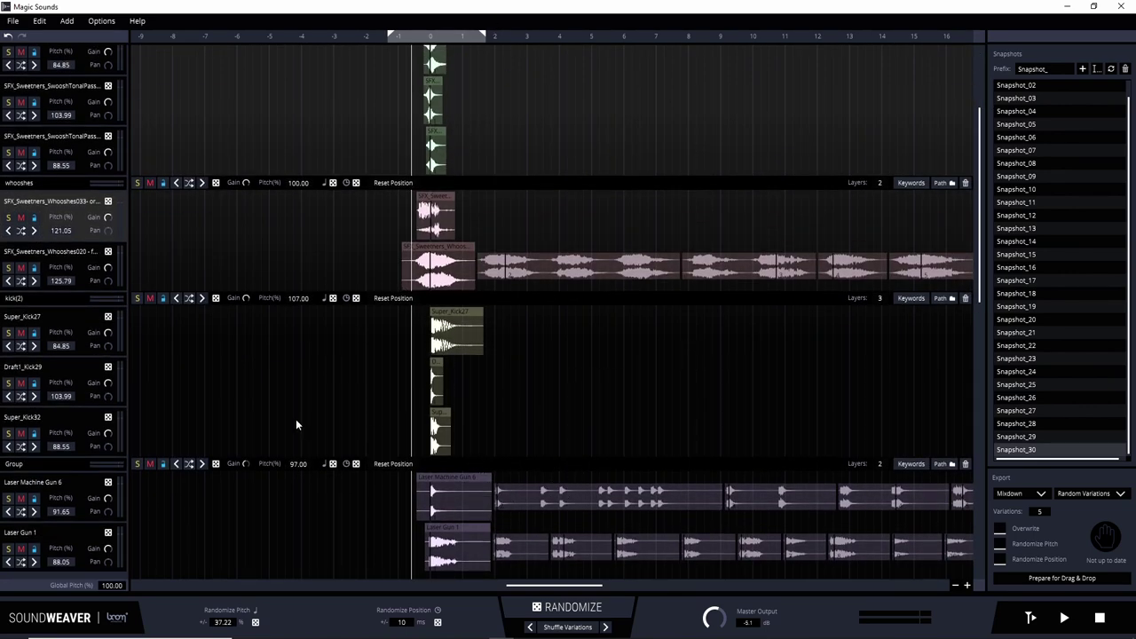
pyautogui.scroll(-1, 300, 425)
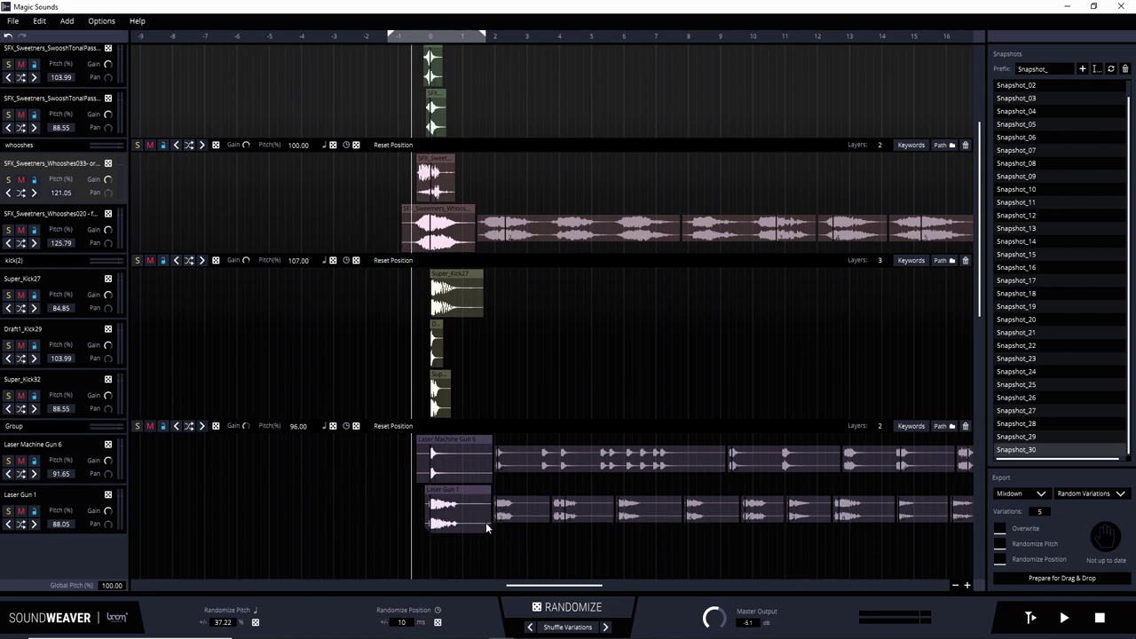
pyautogui.scroll(3, 472, 427)
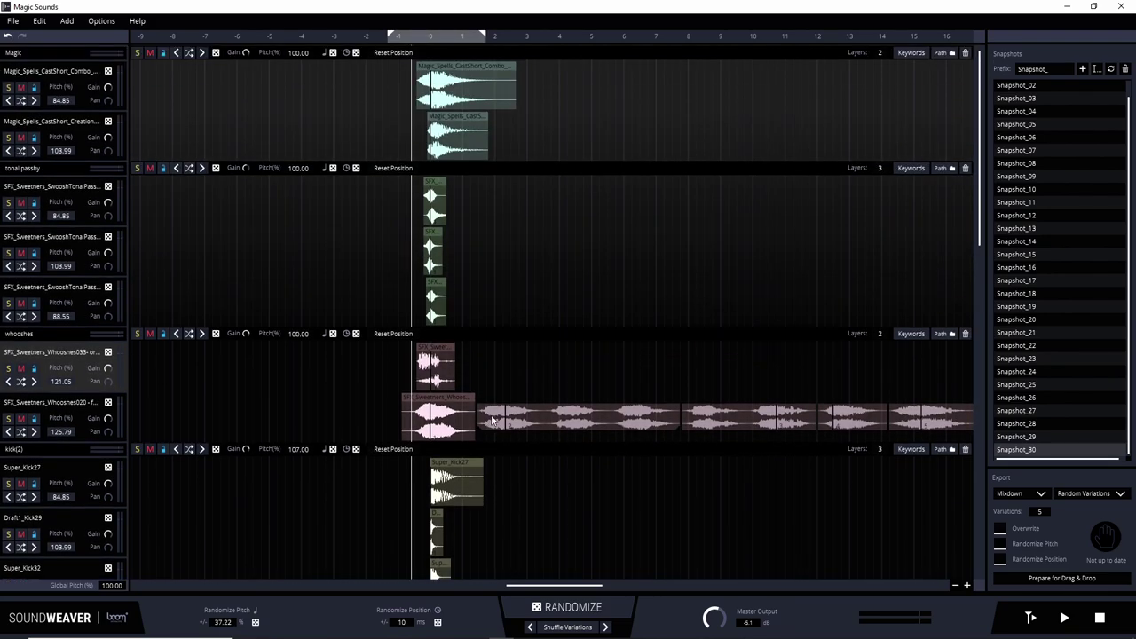
pyautogui.scroll(-3, 467, 426)
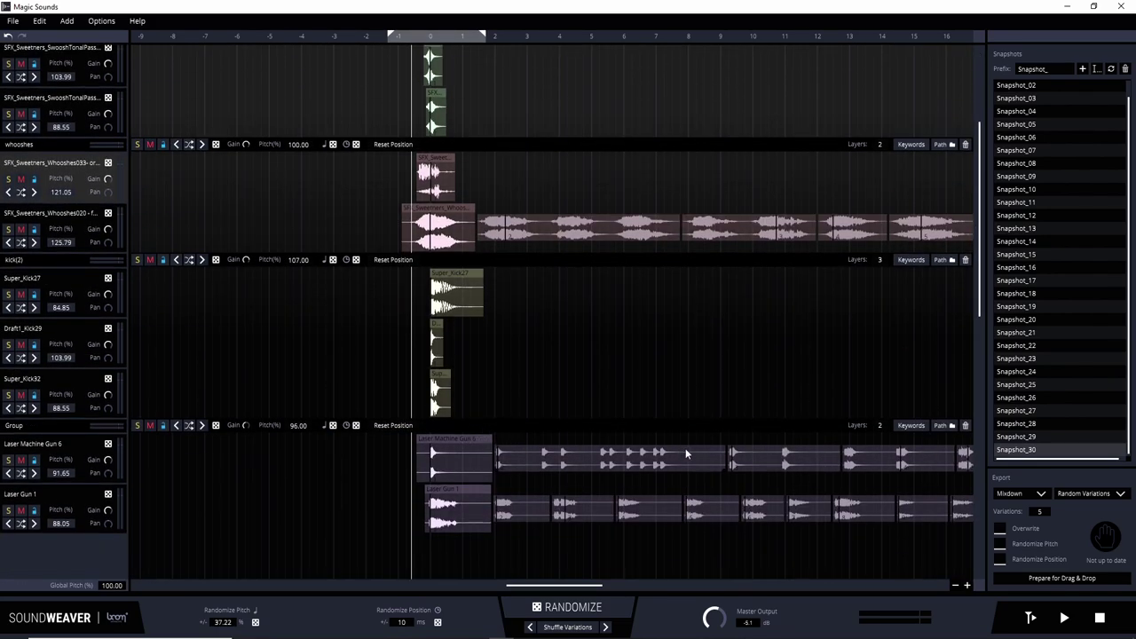
pyautogui.scroll(-4, 1039, 511)
pyautogui.scroll(4, 611, 469)
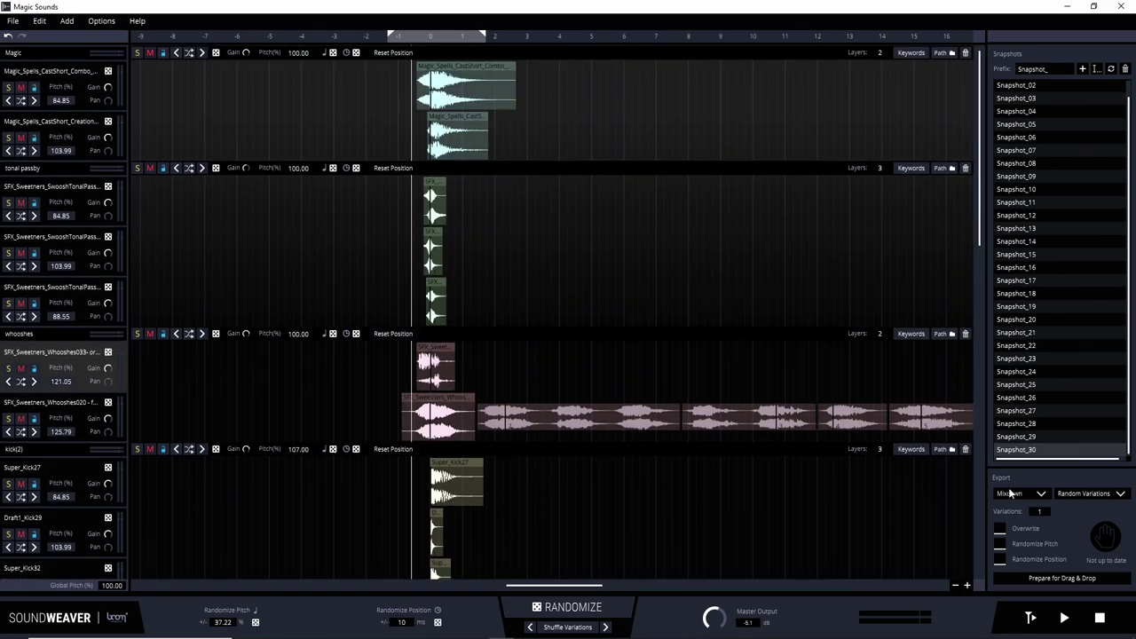
# Step: Try the Snapshots and Current Variation export options
pyautogui.click(1120, 496)
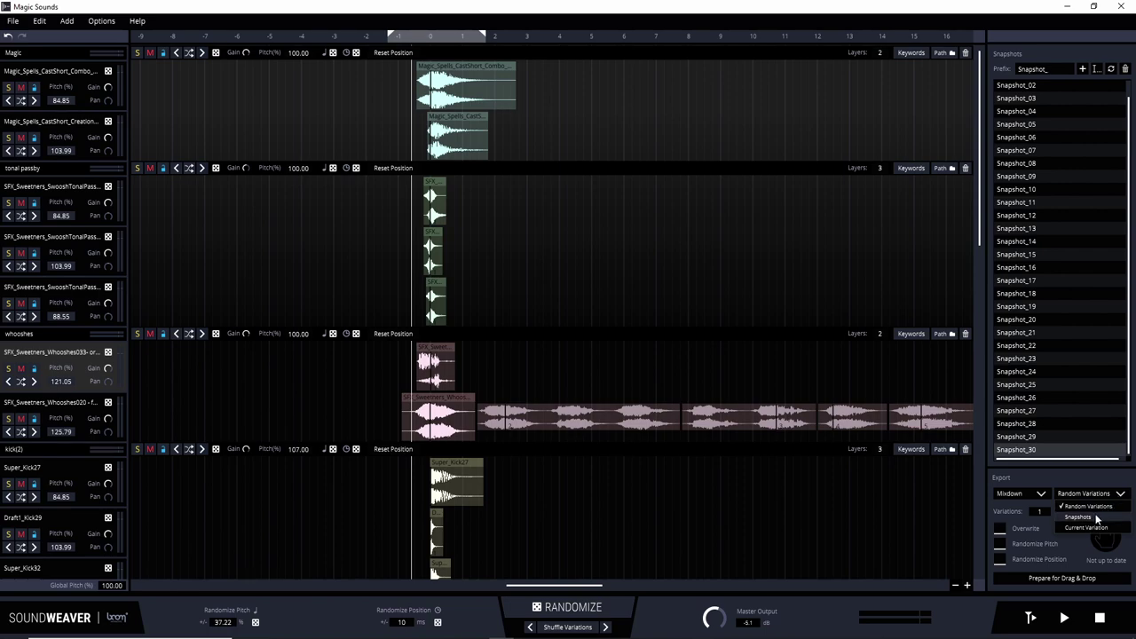
pyautogui.click(1091, 517)
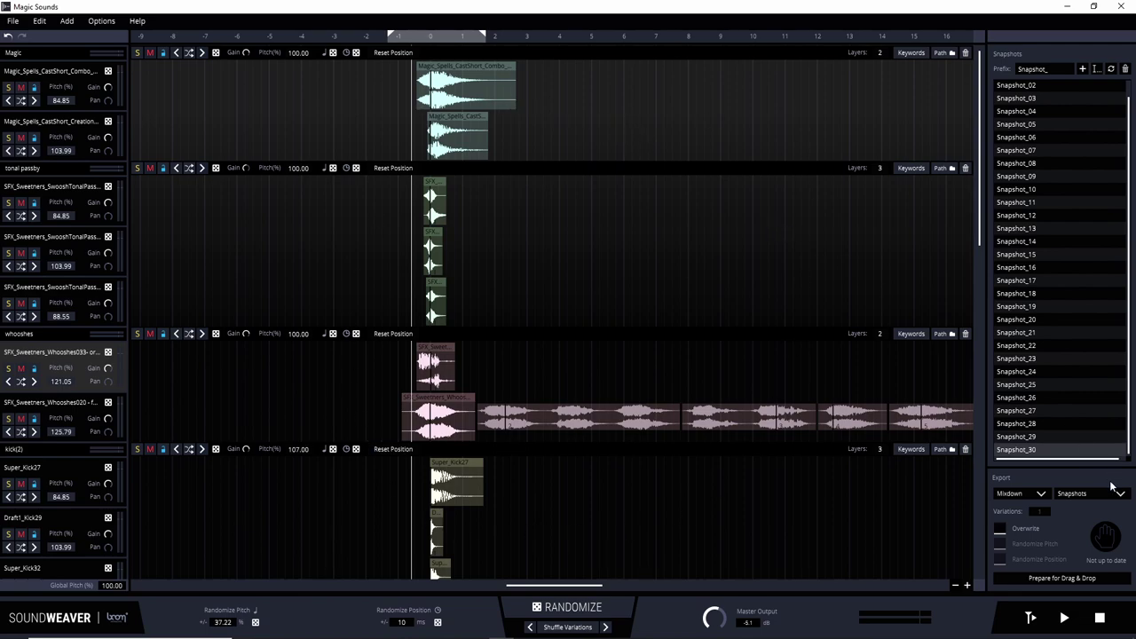
pyautogui.scroll(1, 1046, 233)
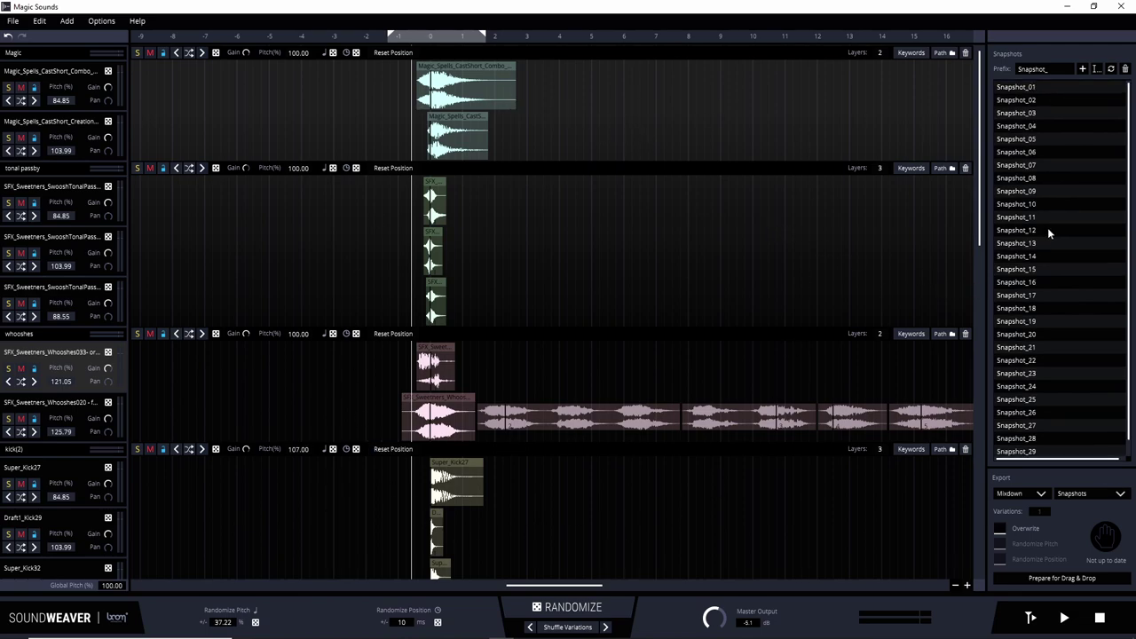
pyautogui.scroll(-1, 1060, 435)
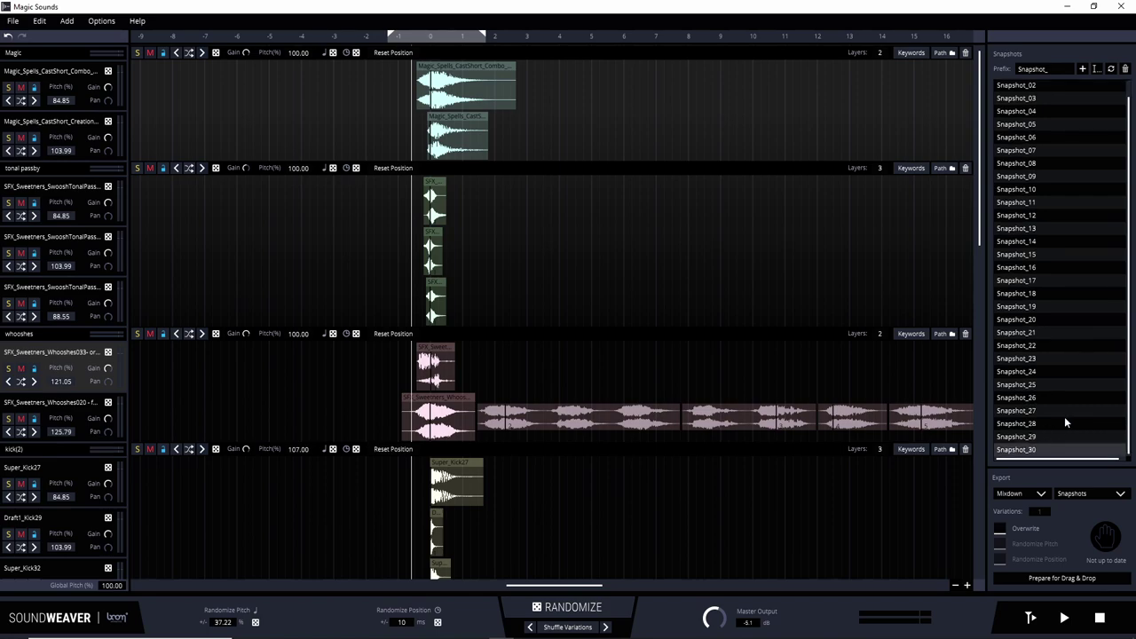
pyautogui.scroll(1, 1064, 129)
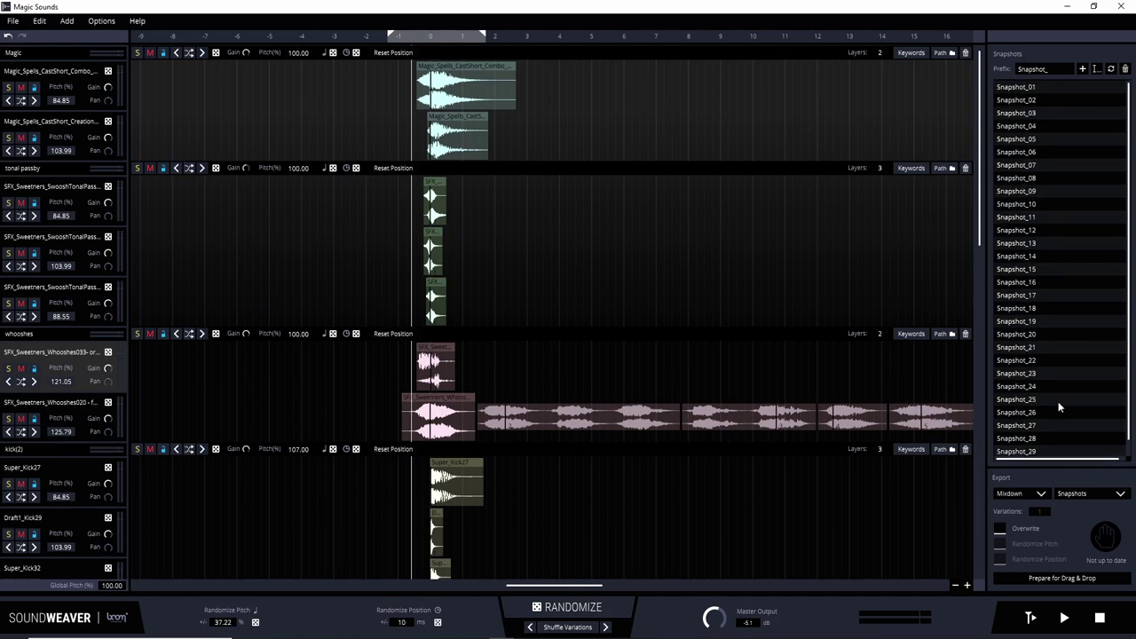
pyautogui.scroll(-1, 1059, 426)
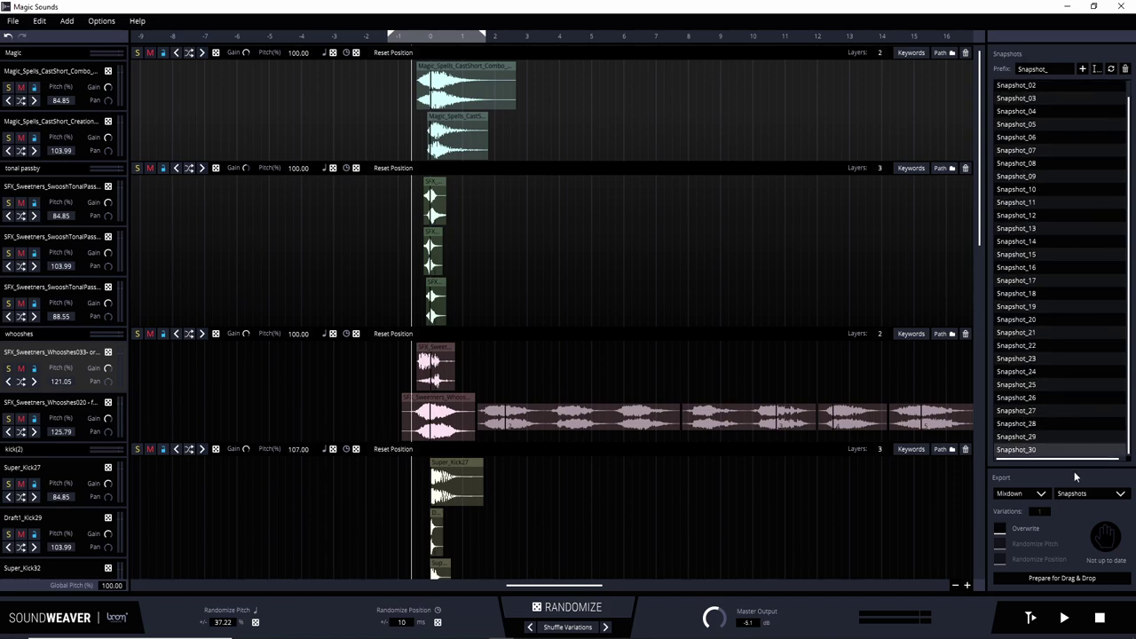
pyautogui.click(1090, 500)
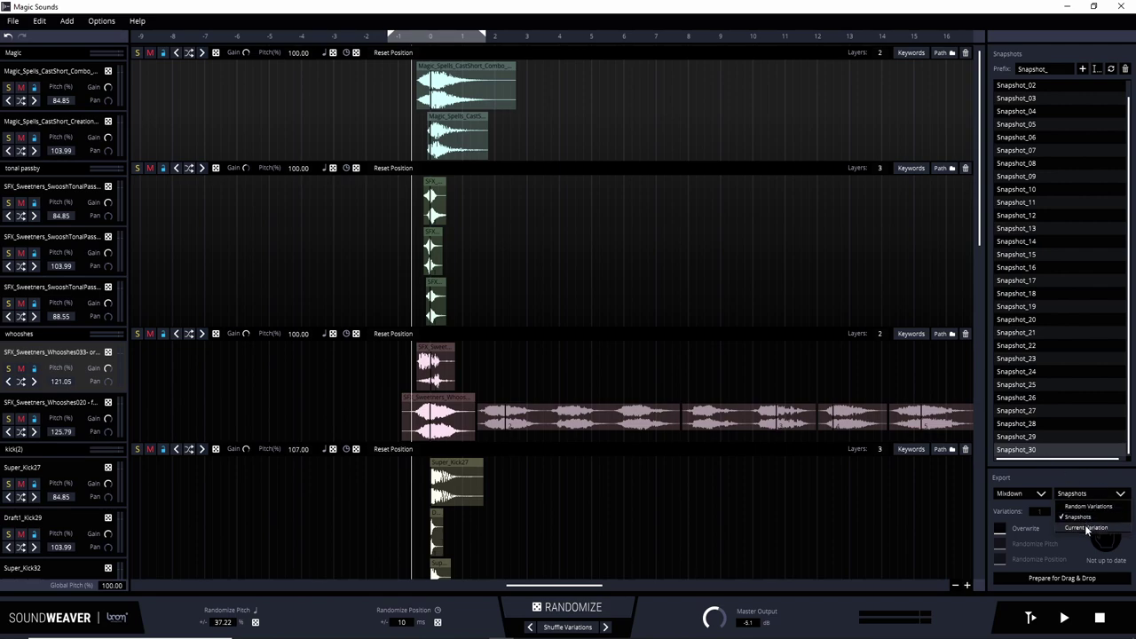
pyautogui.click(1083, 525)
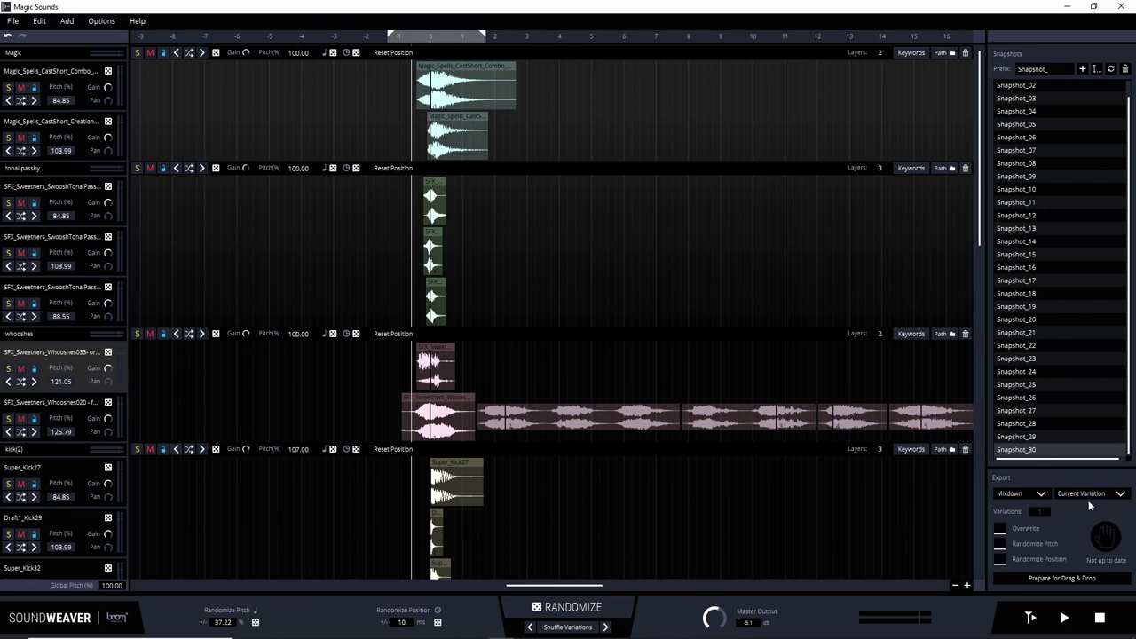
pyautogui.scroll(-3, 533, 400)
pyautogui.scroll(3, 488, 317)
pyautogui.scroll(-3, 568, 284)
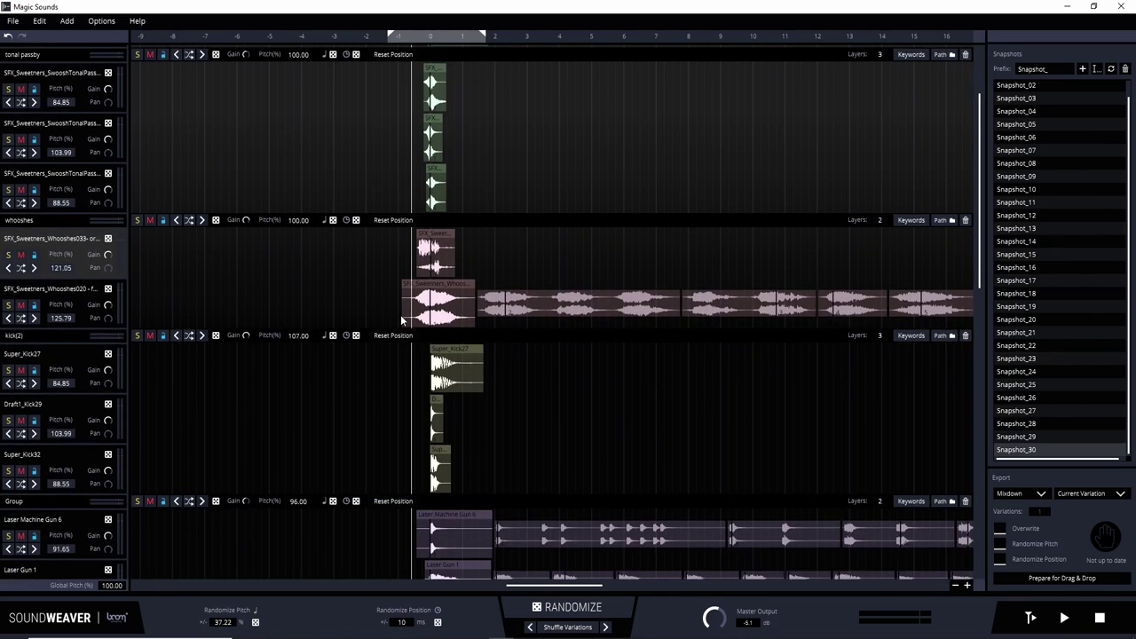
pyautogui.scroll(3, 559, 302)
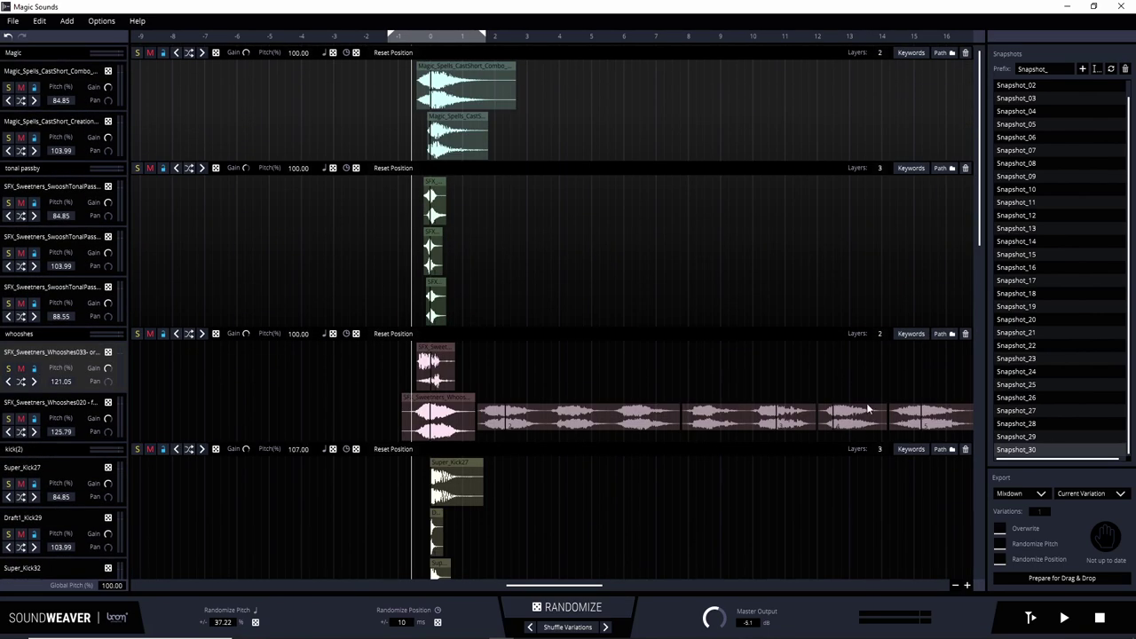
# Step: Try splitting the export per Track with Snapshots
pyautogui.click(1039, 494)
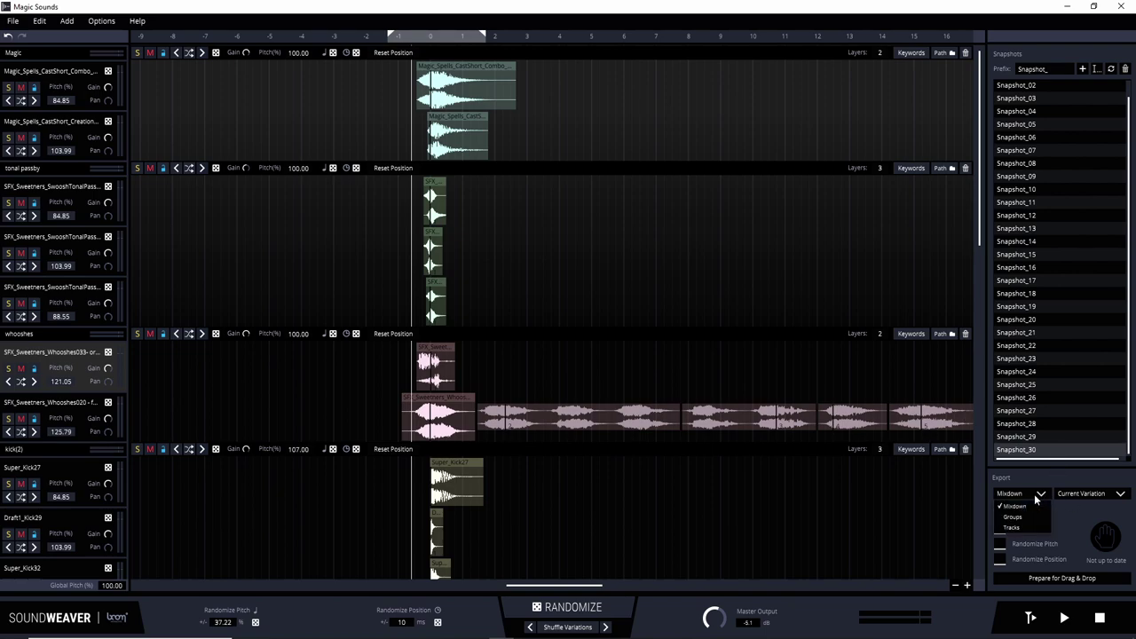
pyautogui.click(1029, 526)
pyautogui.click(1090, 493)
pyautogui.click(1089, 517)
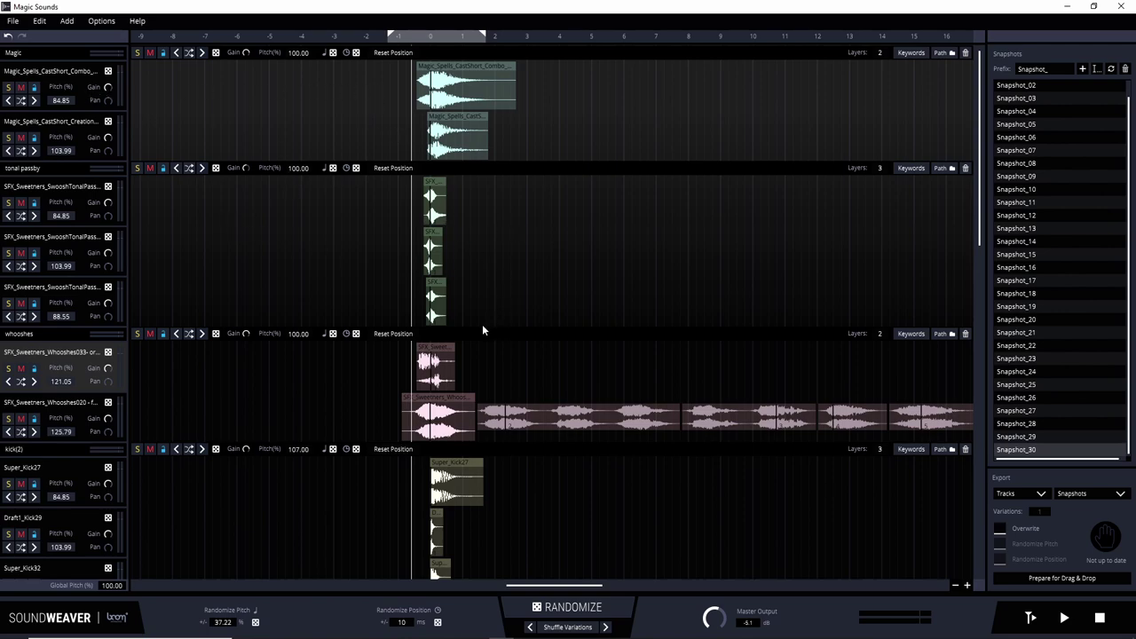
pyautogui.scroll(-2, 485, 322)
pyautogui.scroll(2, 470, 389)
# Step: Set the export to Mixdown with Random Variations and render it for drag and drop
pyautogui.click(1021, 493)
pyautogui.click(1031, 503)
pyautogui.click(1087, 494)
pyautogui.click(1088, 506)
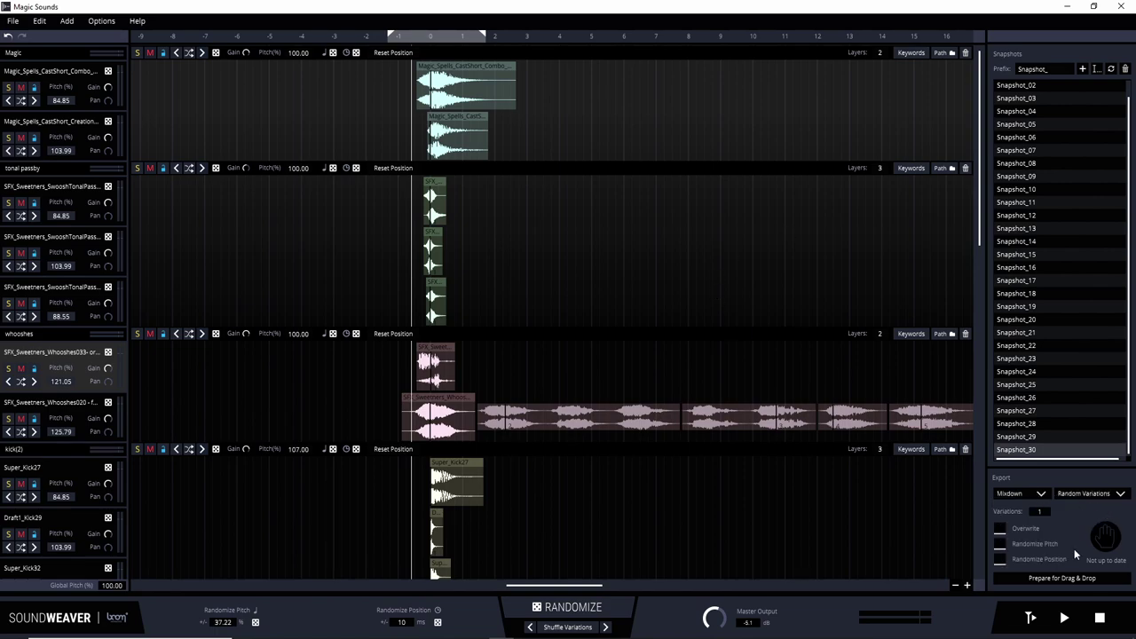
pyautogui.click(1061, 579)
# Step: Drag the rendered Magic Sounds mixdown into Nuendo's track area at bar 1 and confirm the import
pyautogui.moveTo(1107, 537)
pyautogui.mouseDown()
pyautogui.moveTo(879, 498)
pyautogui.moveTo(765, 466)
pyautogui.moveTo(1108, 534)
pyautogui.moveTo(500, 386)
pyautogui.moveTo(1097, 539)
pyautogui.mouseUp()
pyautogui.moveTo(654, 5); pyautogui.dragTo(801, 105)
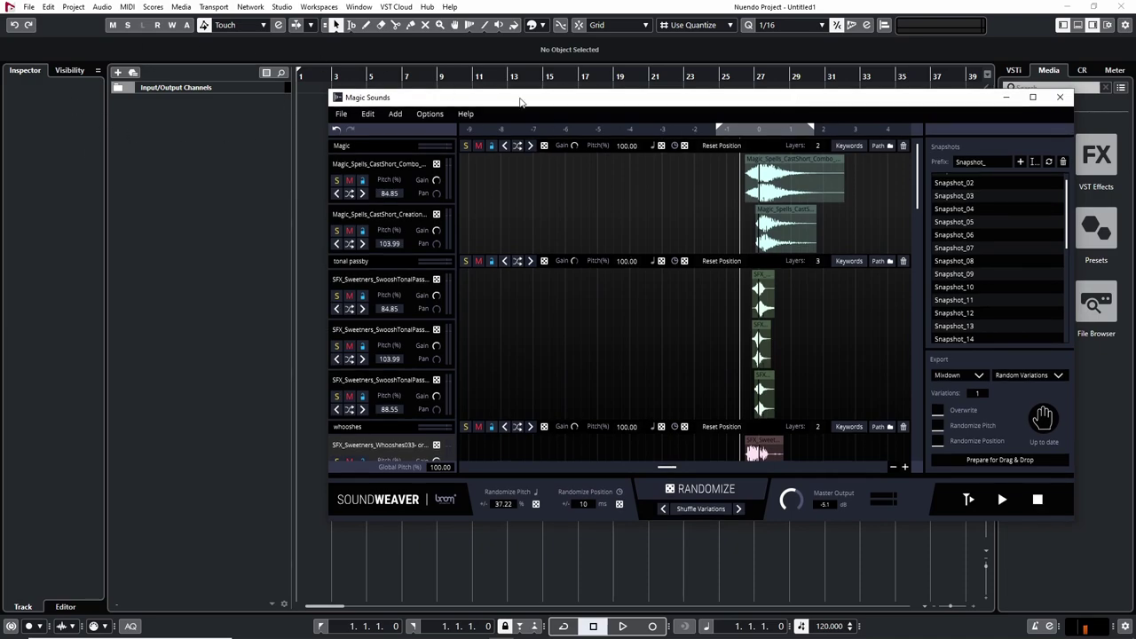
pyautogui.click(1014, 460)
pyautogui.moveTo(788, 99); pyautogui.dragTo(880, 92)
pyautogui.moveTo(1126, 413); pyautogui.dragTo(303, 115)
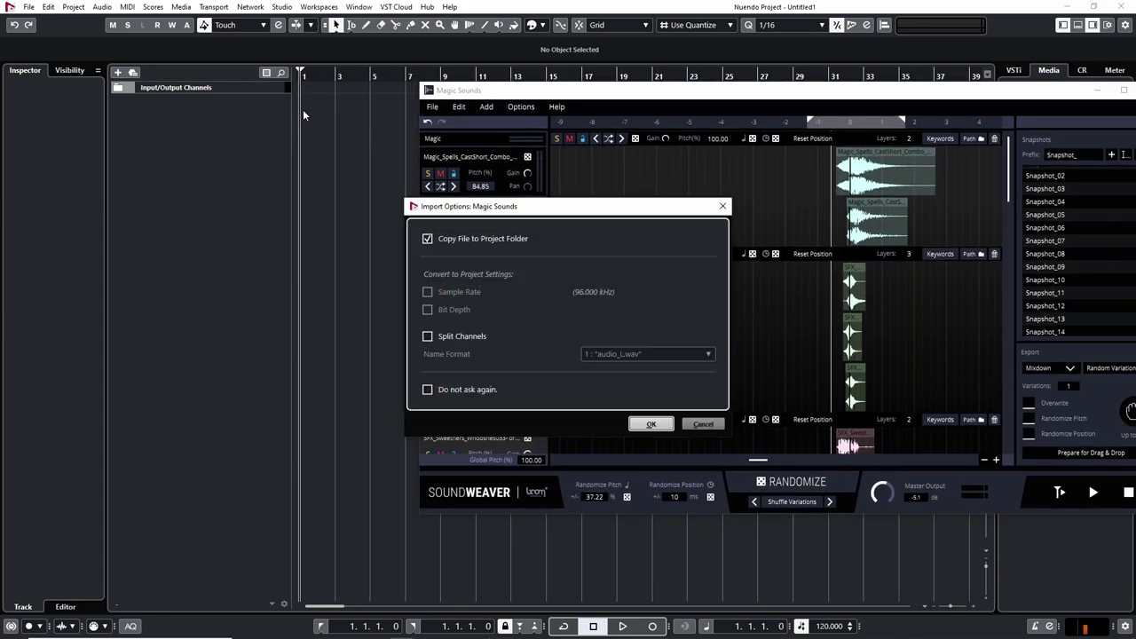
pyautogui.click(651, 423)
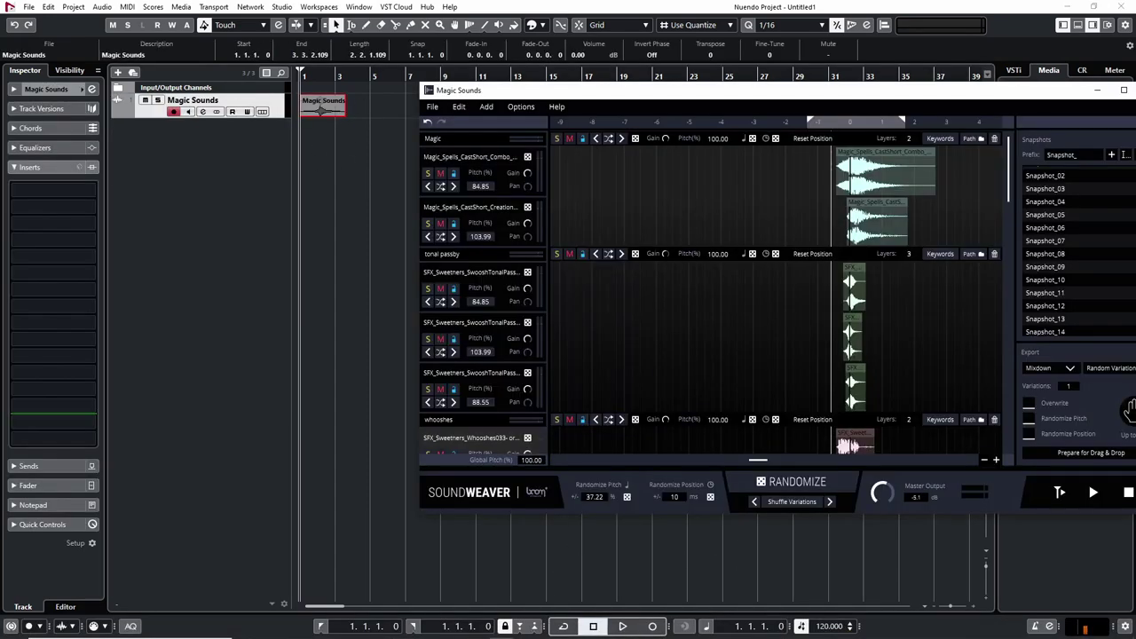
pyautogui.moveTo(923, 99); pyautogui.dragTo(815, 105)
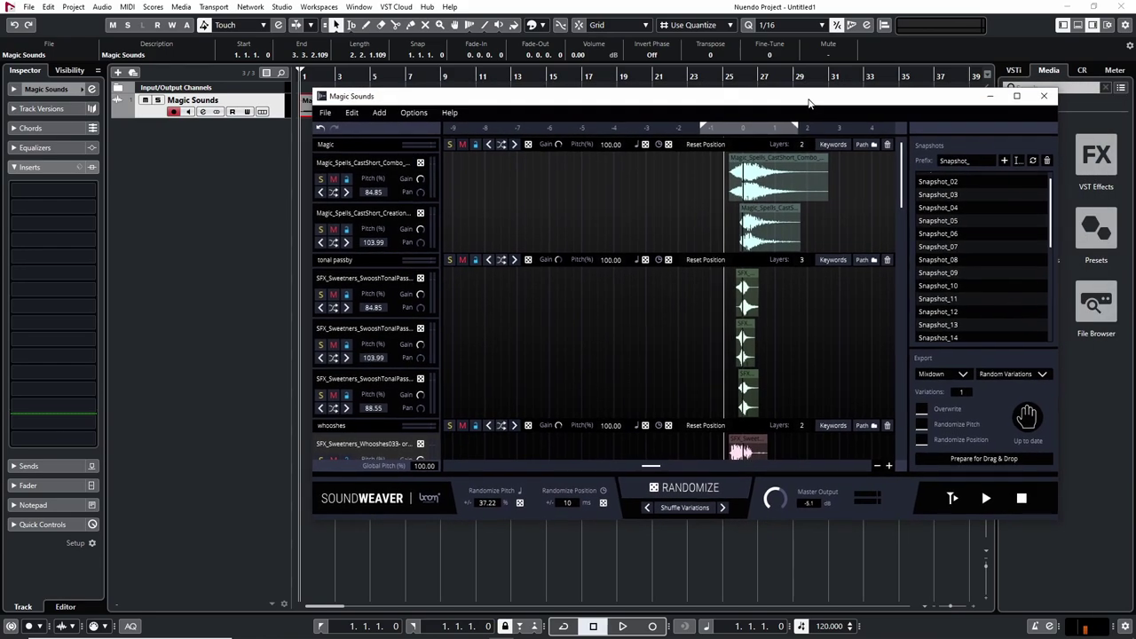
# Step: Export per Group with Current Variation and import the group files into Nuendo at the project start
pyautogui.click(998, 371)
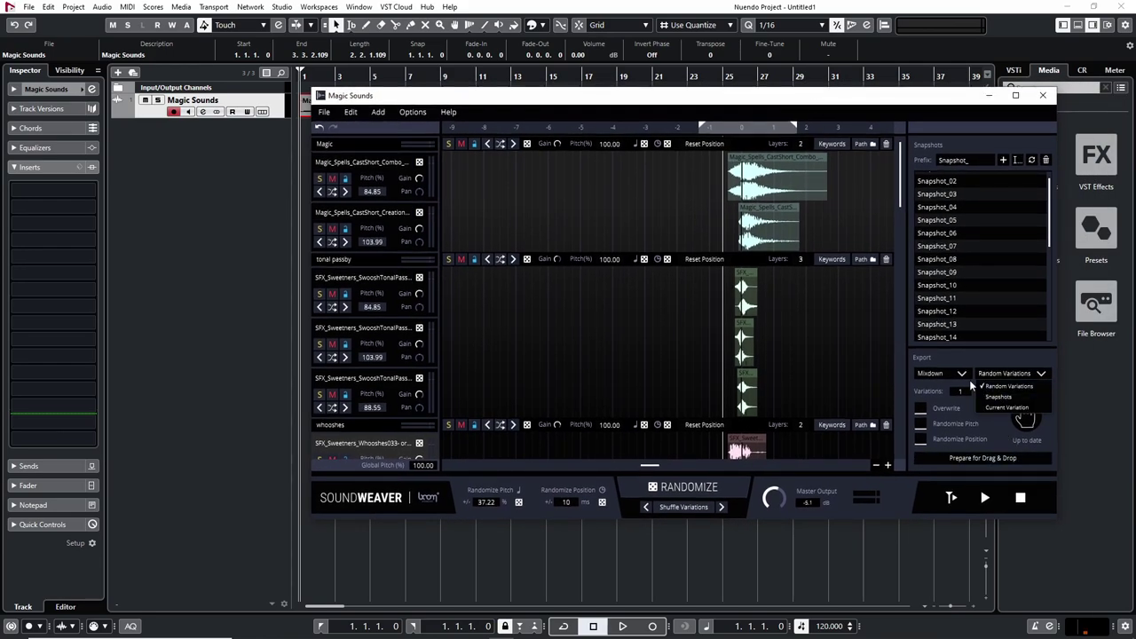
pyautogui.click(963, 374)
pyautogui.click(934, 396)
pyautogui.click(1011, 374)
pyautogui.click(981, 396)
pyautogui.click(992, 458)
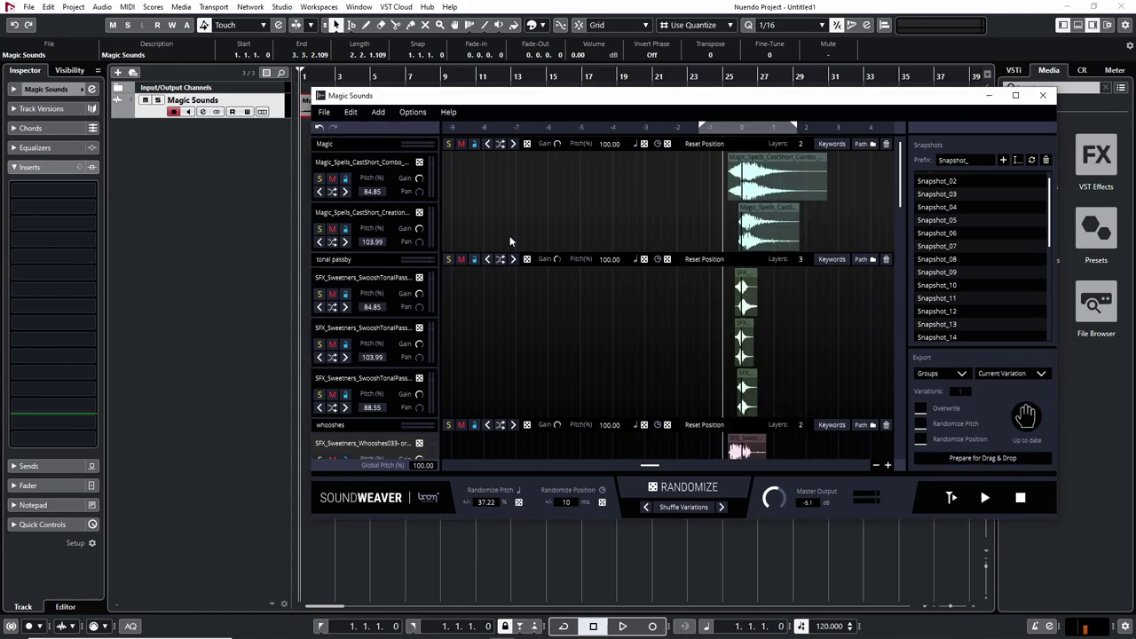
pyautogui.moveTo(1028, 415); pyautogui.dragTo(305, 143)
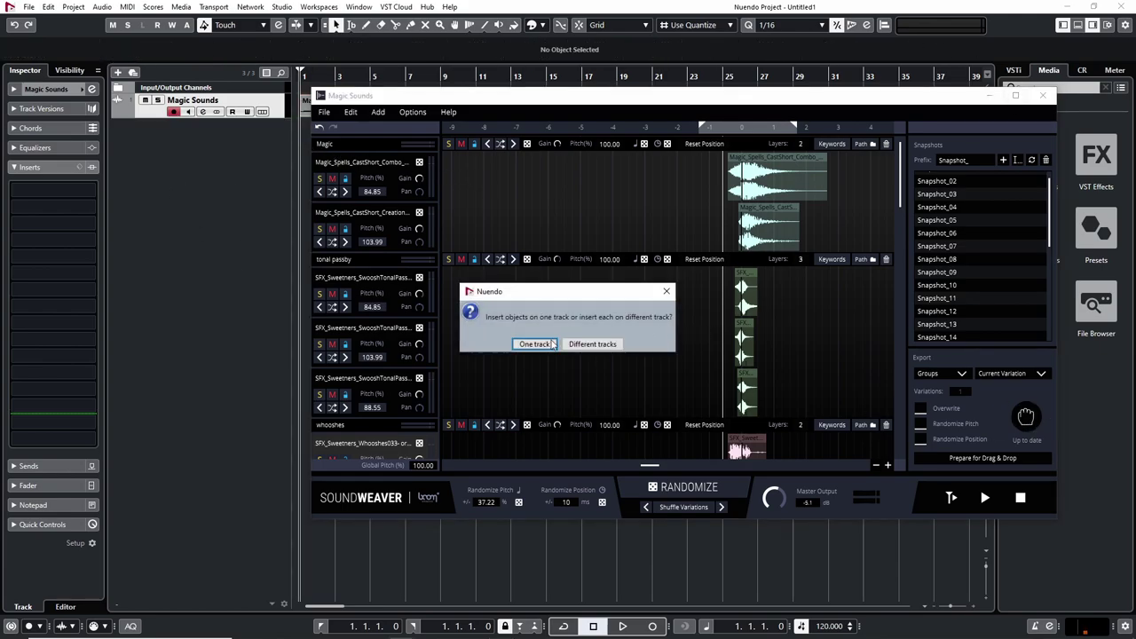
pyautogui.click(583, 350)
pyautogui.click(654, 409)
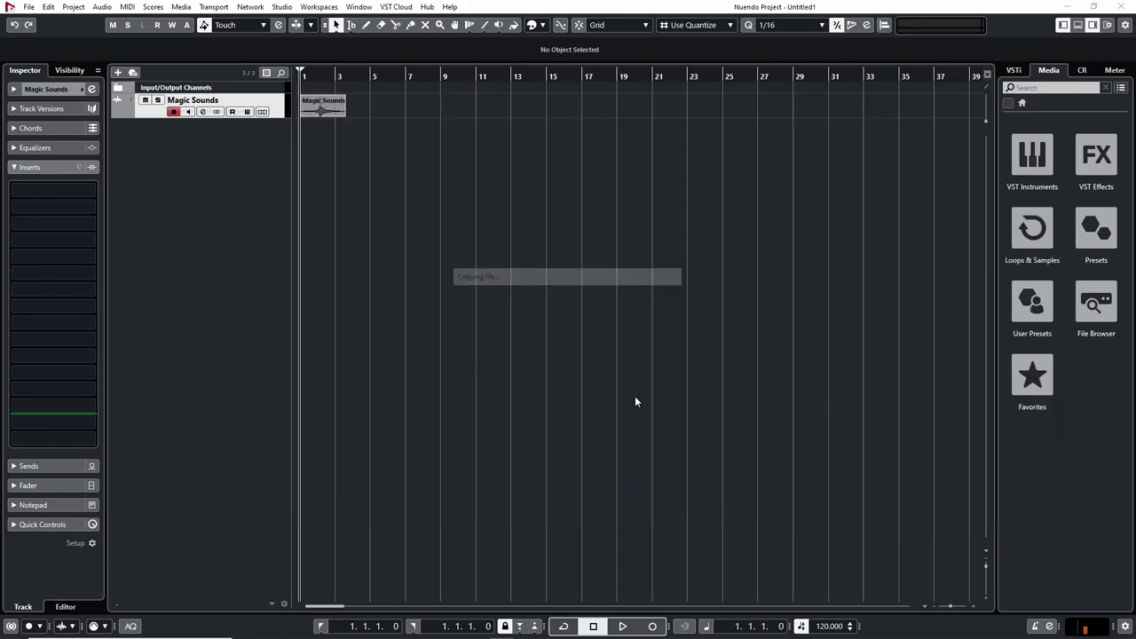
# Step: Mute the original Magic Sounds clip, select the Magic track and zoom the timeline in
pyautogui.click(342, 107)
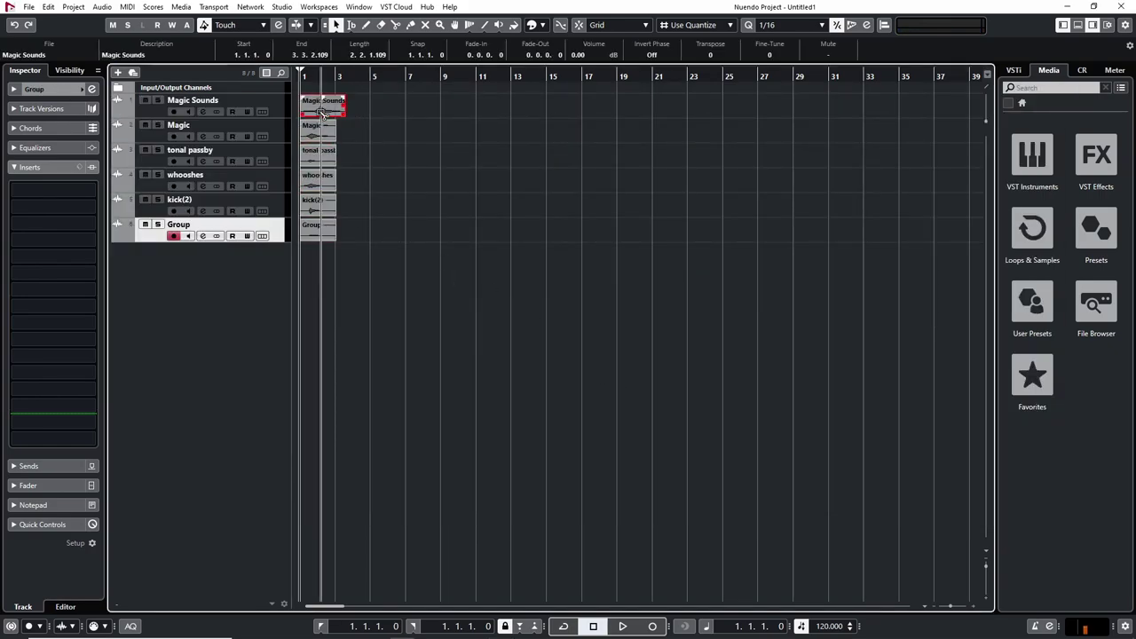
pyautogui.hotkey('shift', 'm')
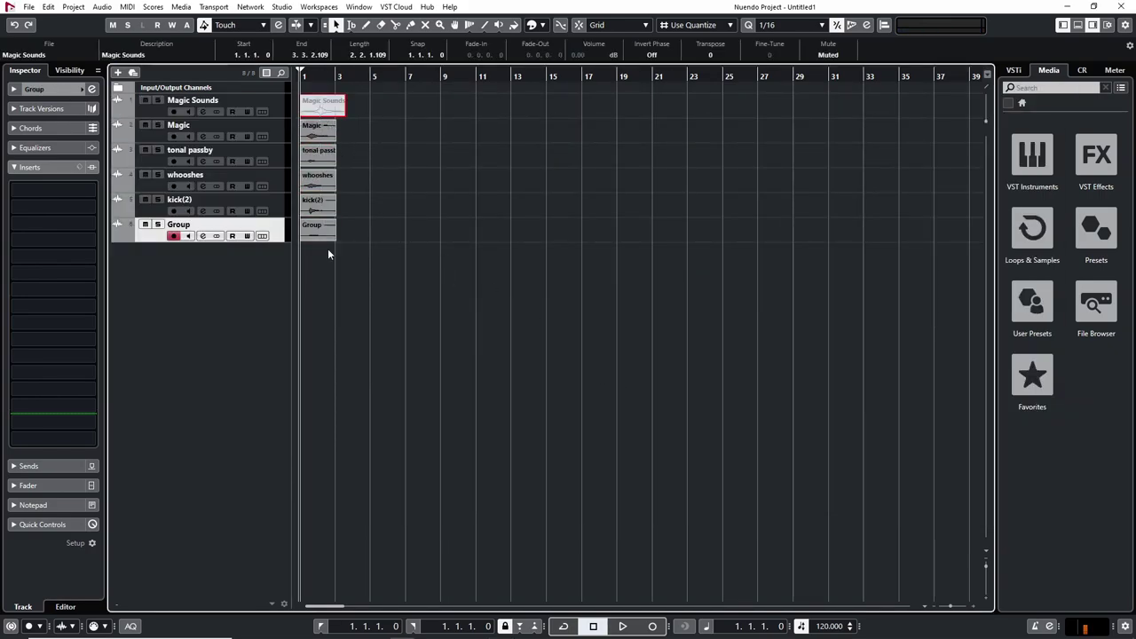
pyautogui.click(155, 132)
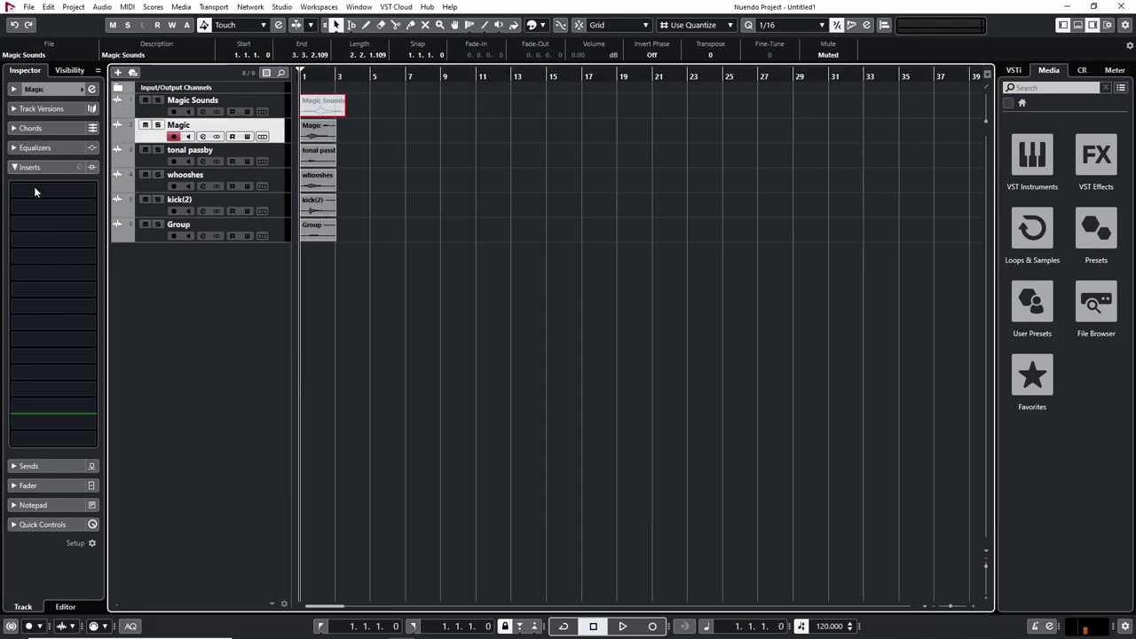
pyautogui.moveTo(347, 79); pyautogui.dragTo(359, 117)
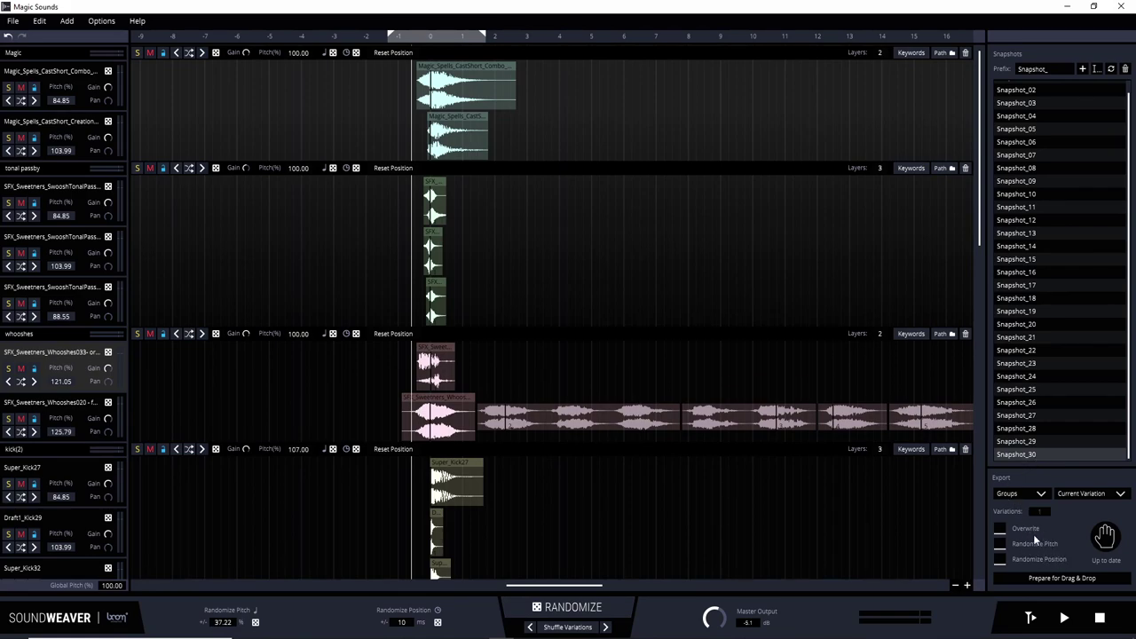
pyautogui.click(1002, 529)
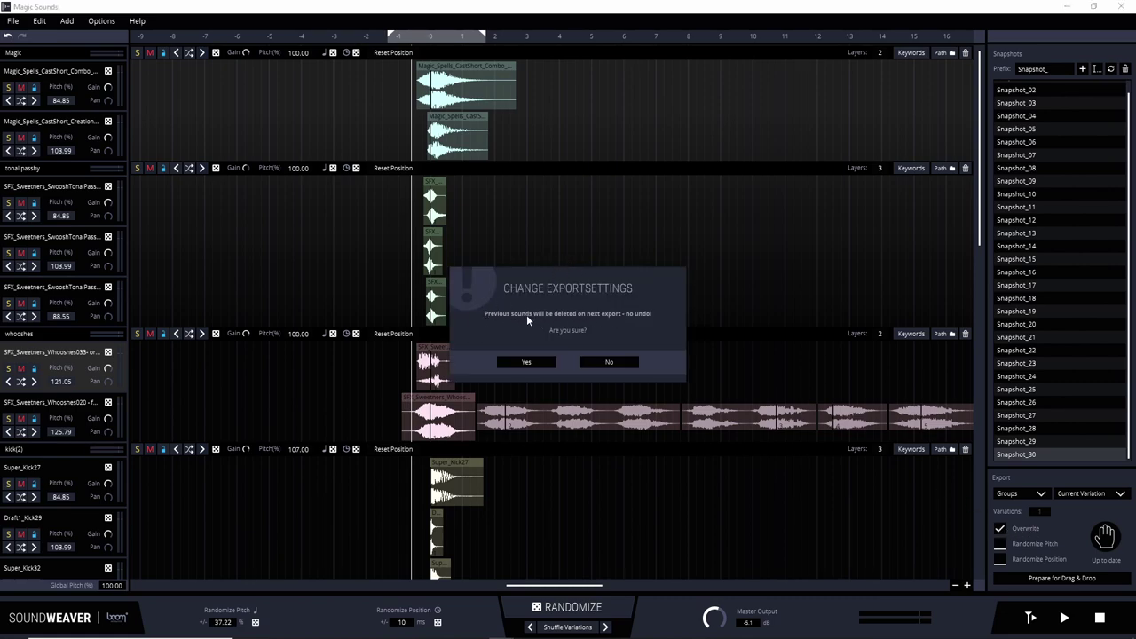
pyautogui.click(611, 362)
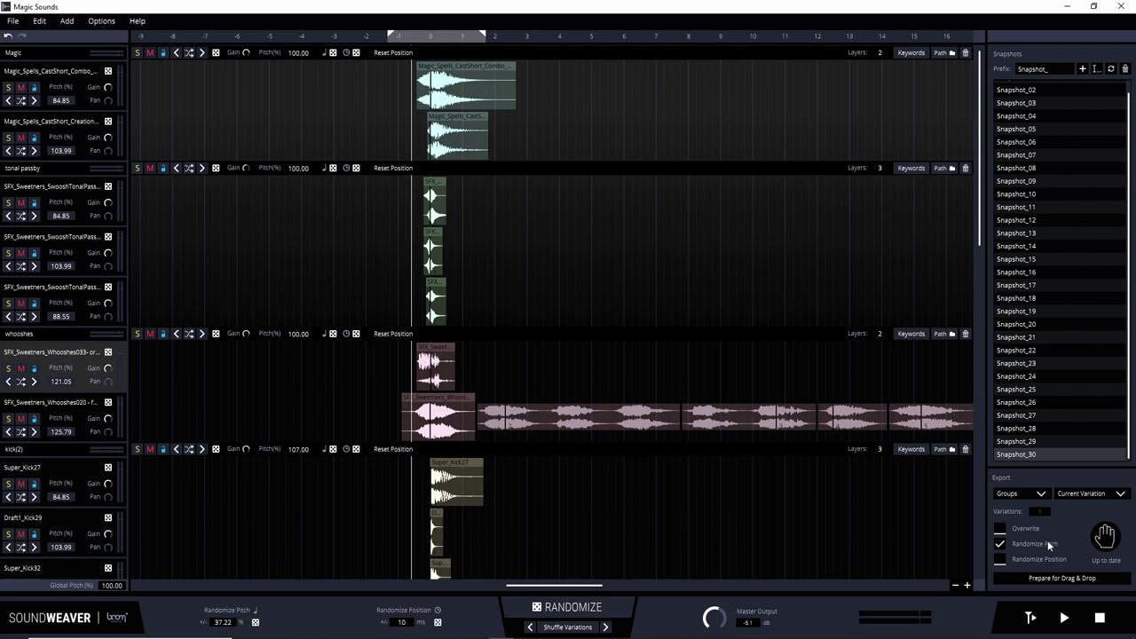
pyautogui.click(1001, 544)
pyautogui.click(1002, 559)
pyautogui.click(1031, 619)
pyautogui.click(1031, 619)
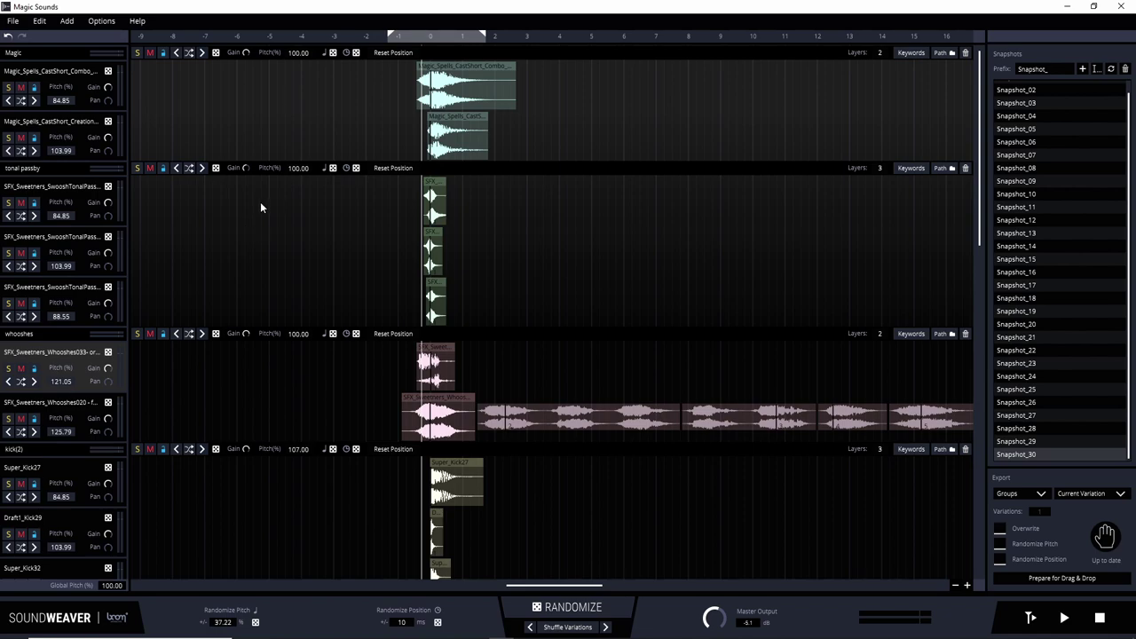
# Step: Audition the layered sounds from just before the clips, playing and stopping twice
pyautogui.click(402, 39)
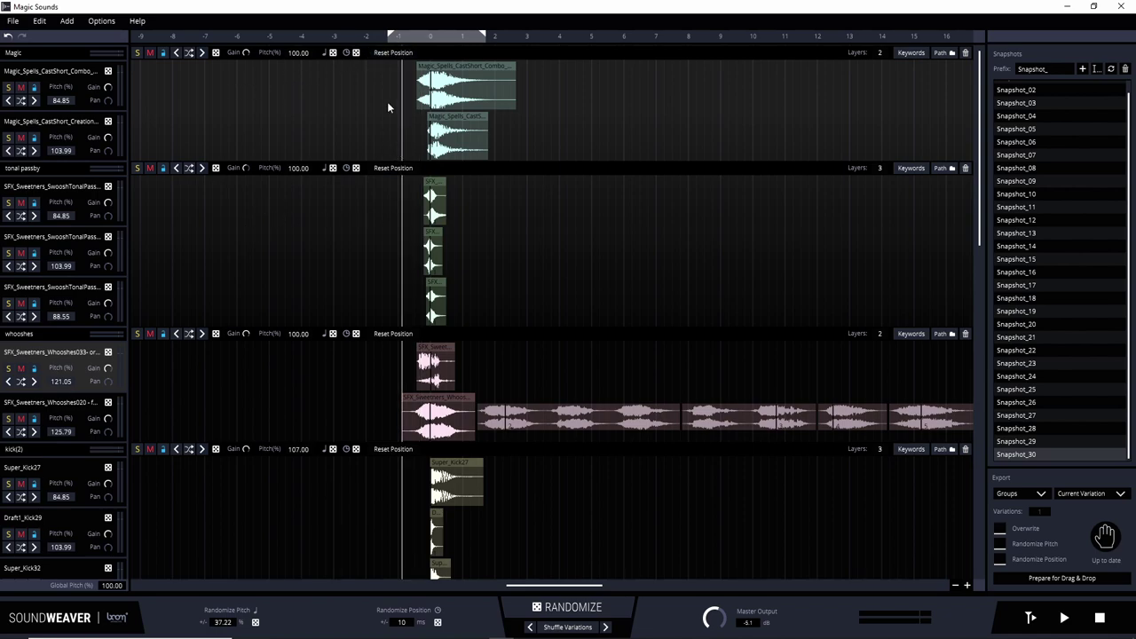
pyautogui.press('space')
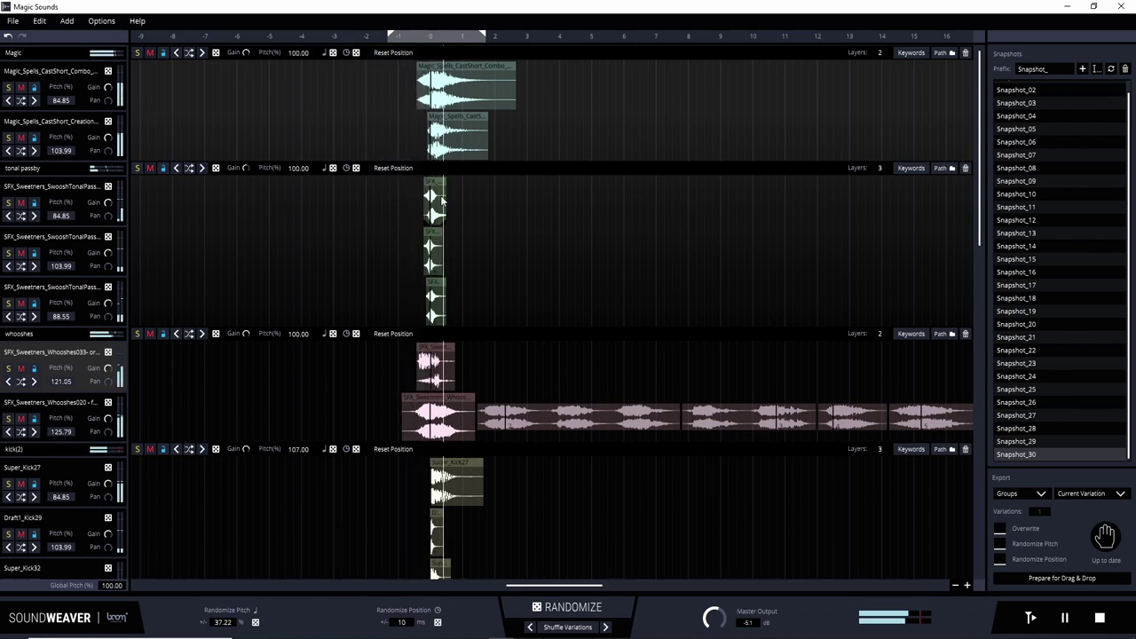
pyautogui.press('space')
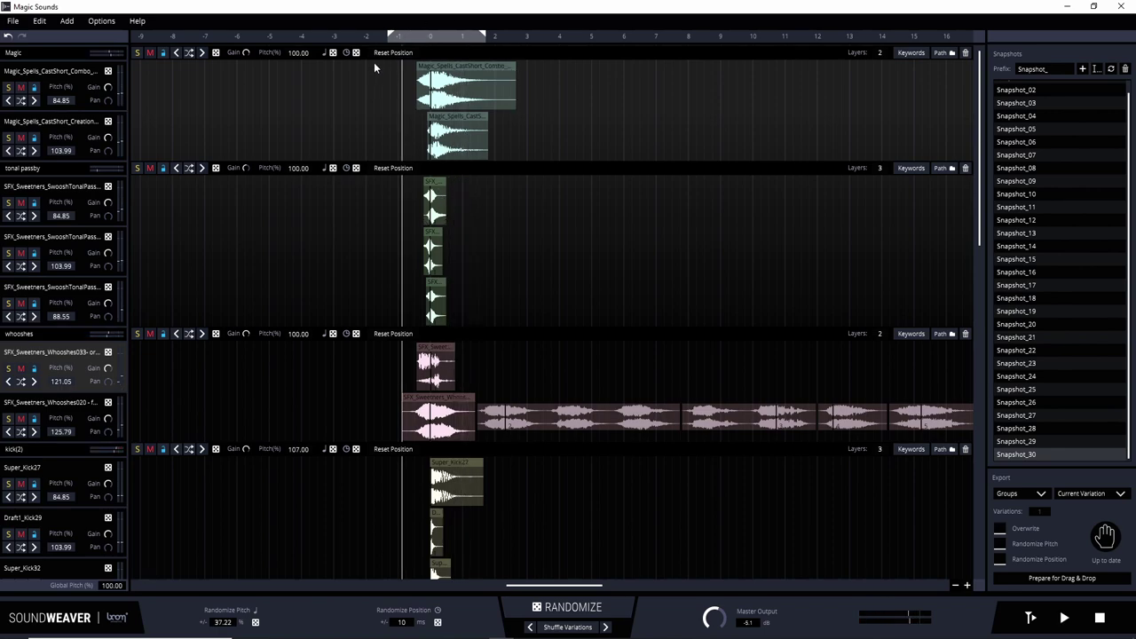
pyautogui.click(1031, 618)
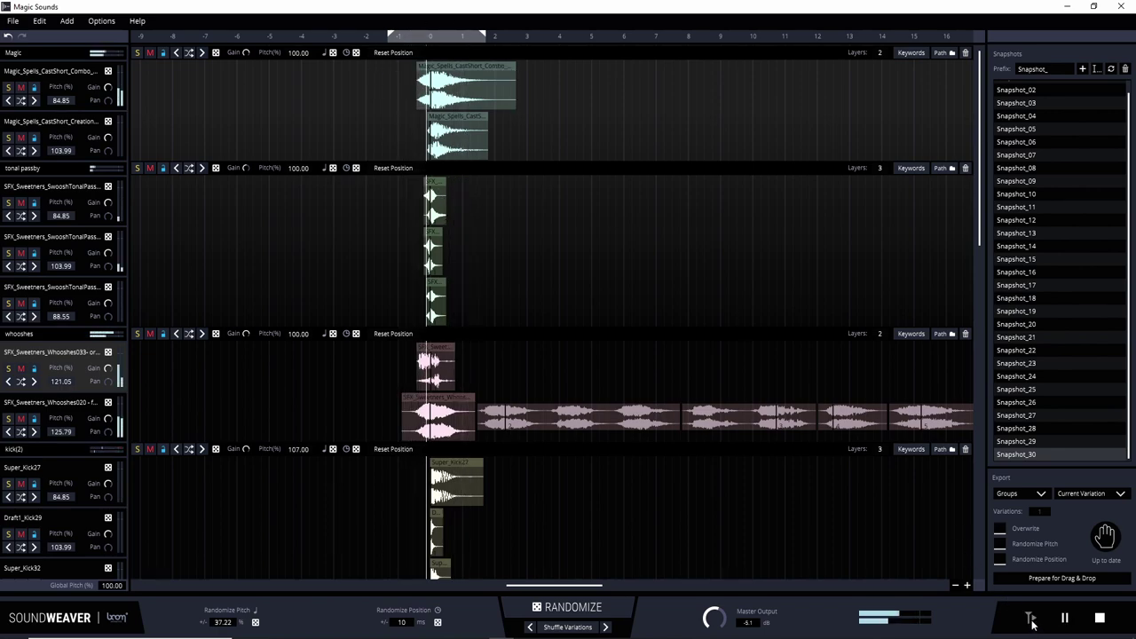
pyautogui.press('space')
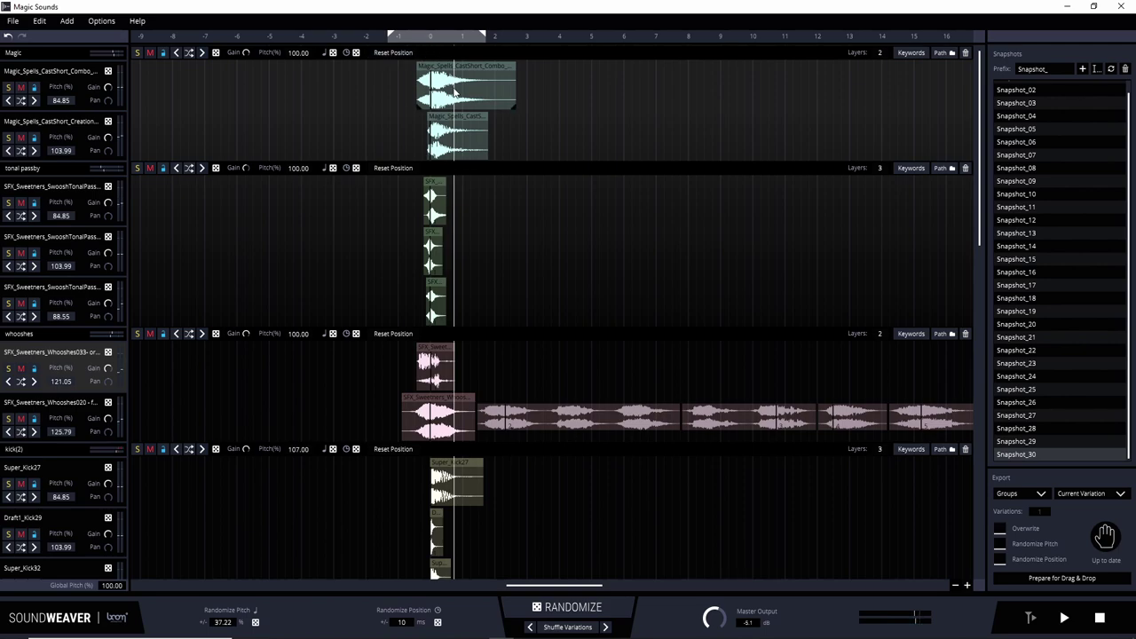
pyautogui.click(473, 144)
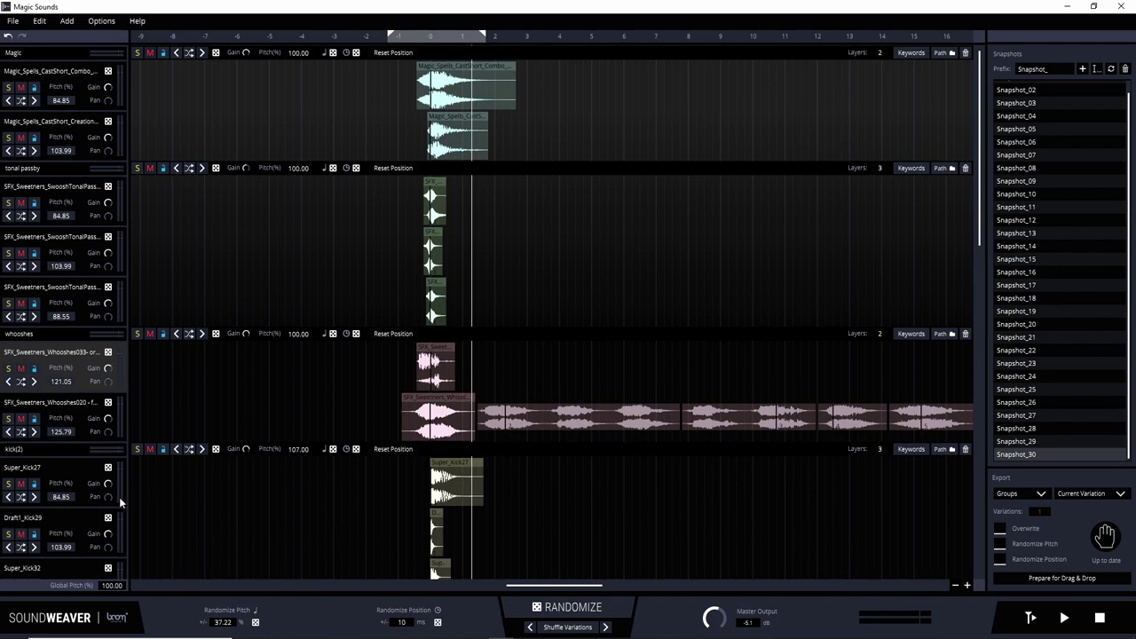
# Step: Randomize all groups twice, auditioning the first new combination
pyautogui.click(610, 612)
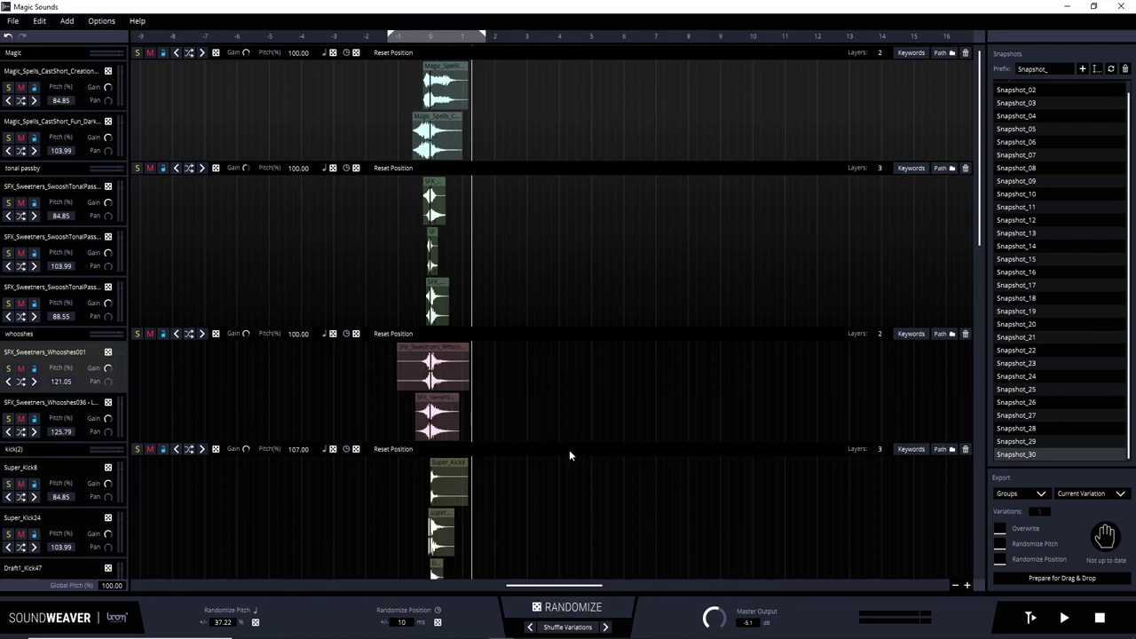
pyautogui.click(409, 39)
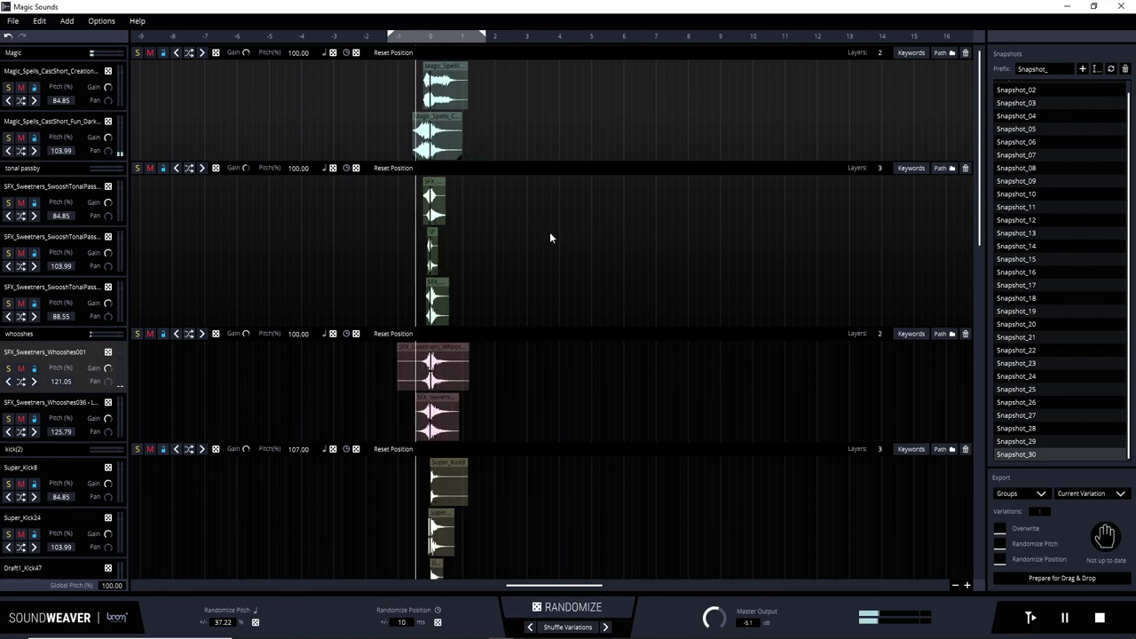
pyautogui.click(574, 607)
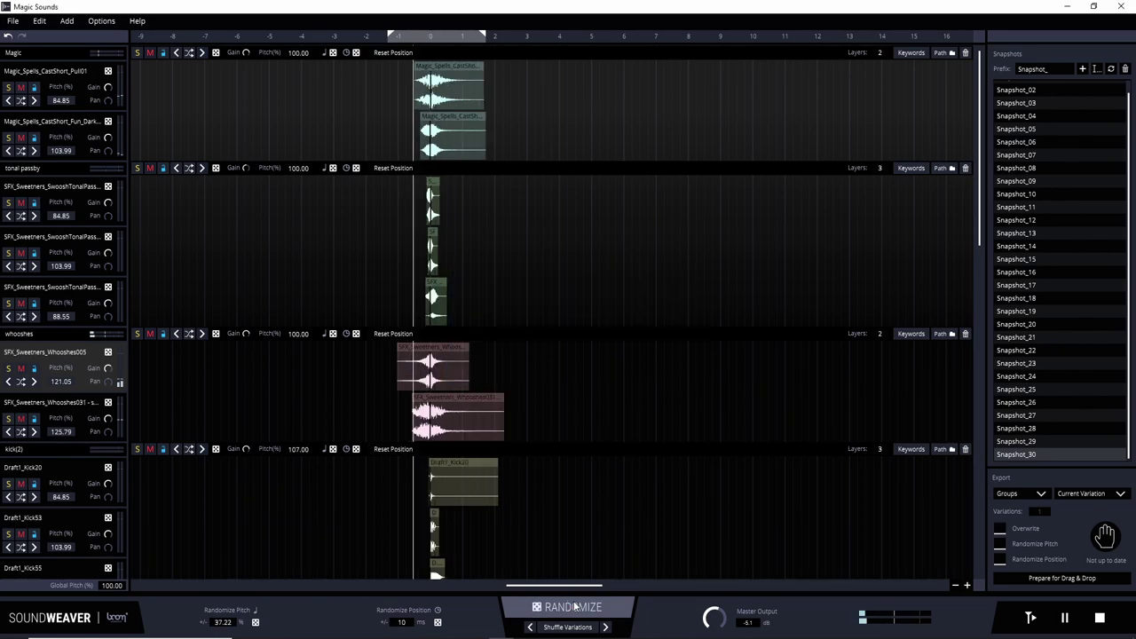
pyautogui.scroll(-1, 581, 533)
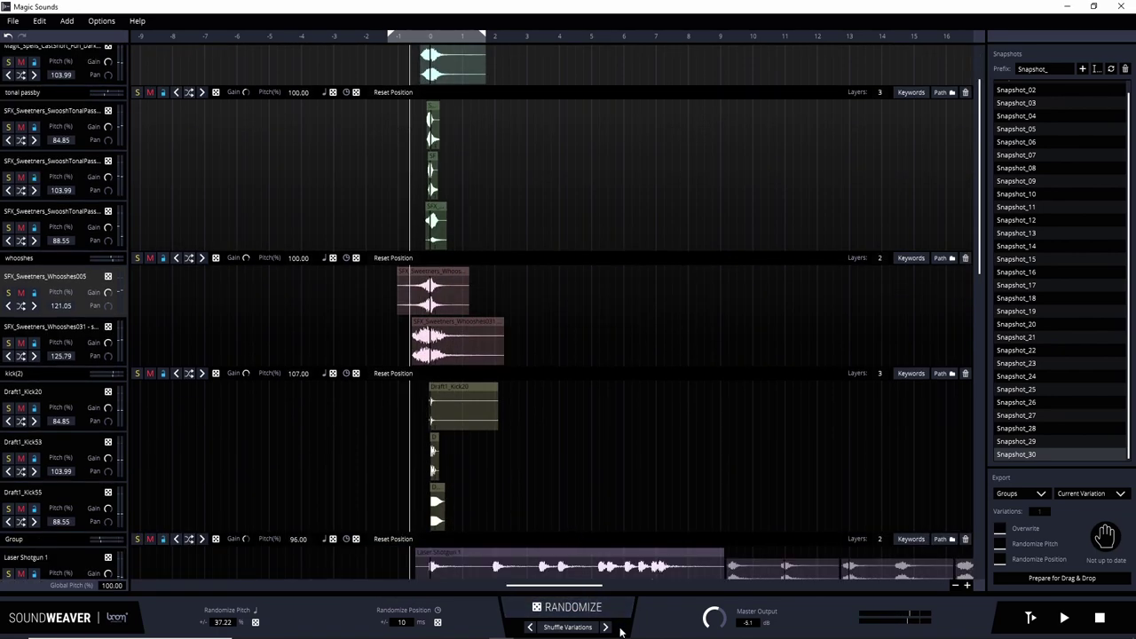
pyautogui.scroll(-2, 583, 570)
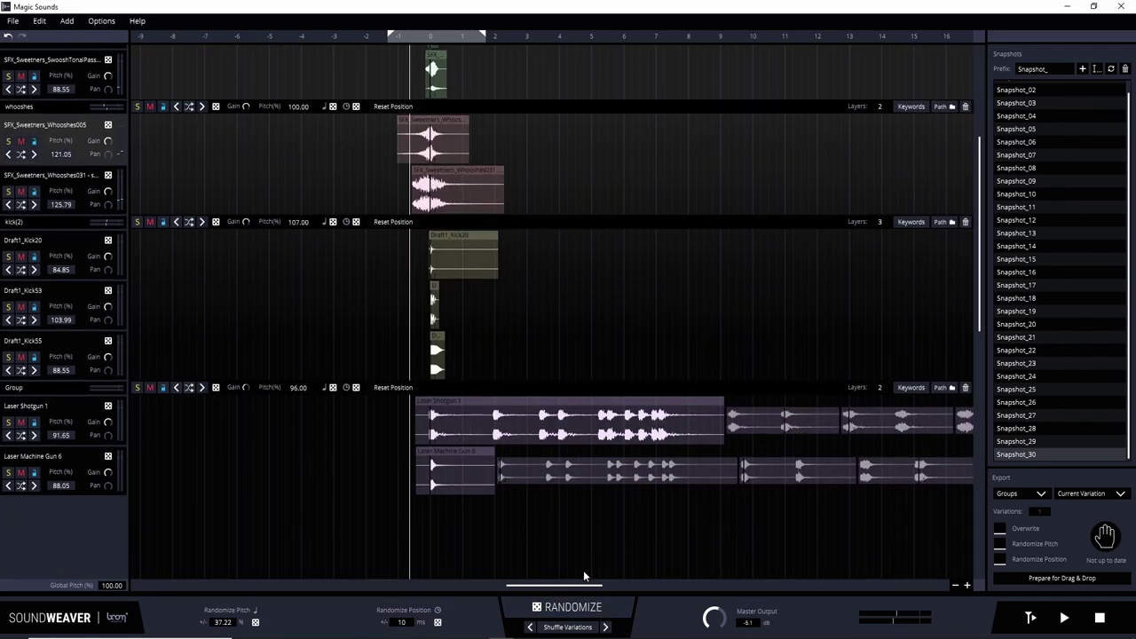
# Step: Shuffle the laser Group's variations six times and re-roll clip positions within 10 ms
pyautogui.click(604, 628)
pyautogui.click(605, 628)
pyautogui.click(604, 627)
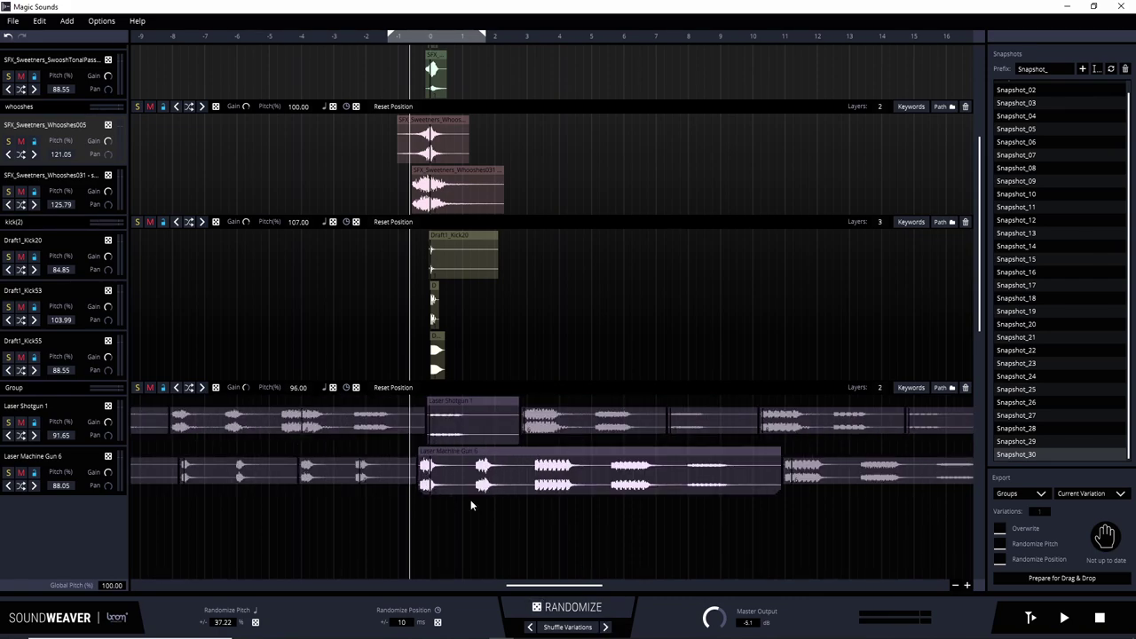
pyautogui.click(558, 628)
pyautogui.click(559, 627)
pyautogui.click(558, 628)
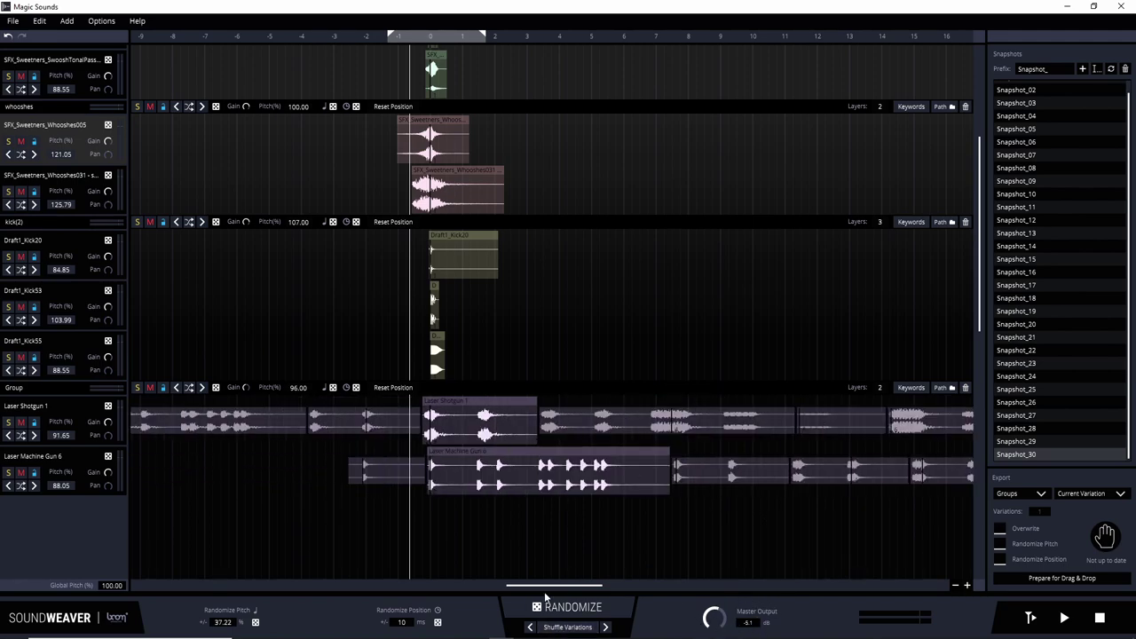
pyautogui.click(435, 623)
pyautogui.scroll(3, 426, 123)
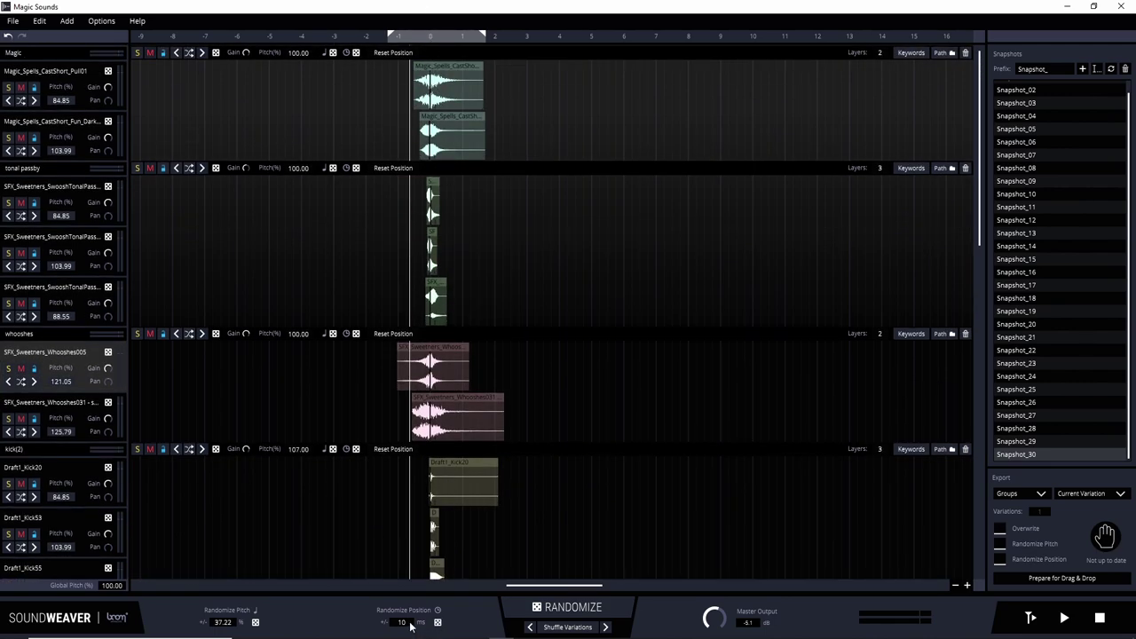
# Step: Widen Randomize Position to 51 ms and re-roll clip start positions several times
pyautogui.moveTo(404, 622); pyautogui.dragTo(460, 625)
pyautogui.click(438, 622)
pyautogui.click(438, 624)
pyautogui.click(438, 624)
pyautogui.click(438, 623)
pyautogui.click(438, 623)
pyautogui.click(438, 624)
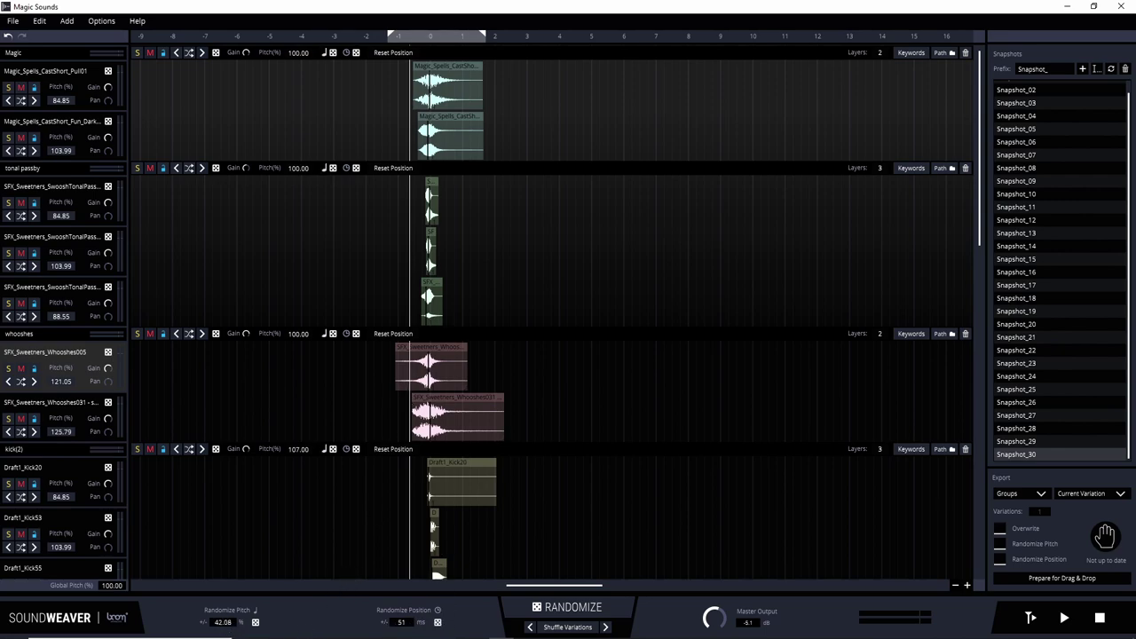
# Step: Re-roll layer pitches six times at 42.08% and raise Global Pitch to 106.85
pyautogui.click(256, 623)
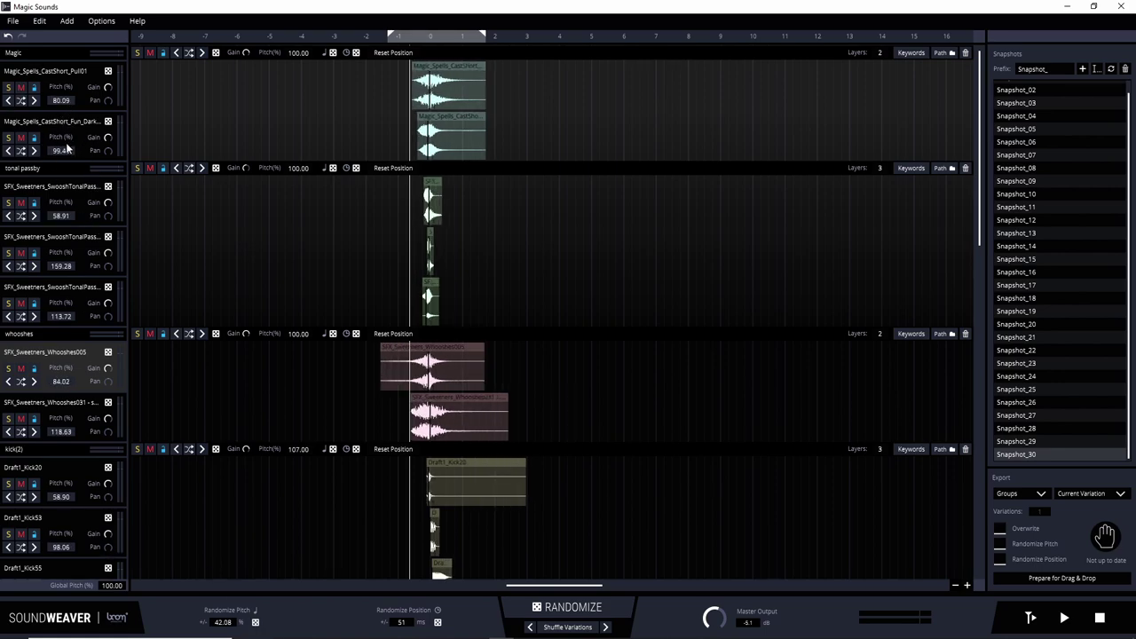
pyautogui.click(256, 623)
pyautogui.click(255, 623)
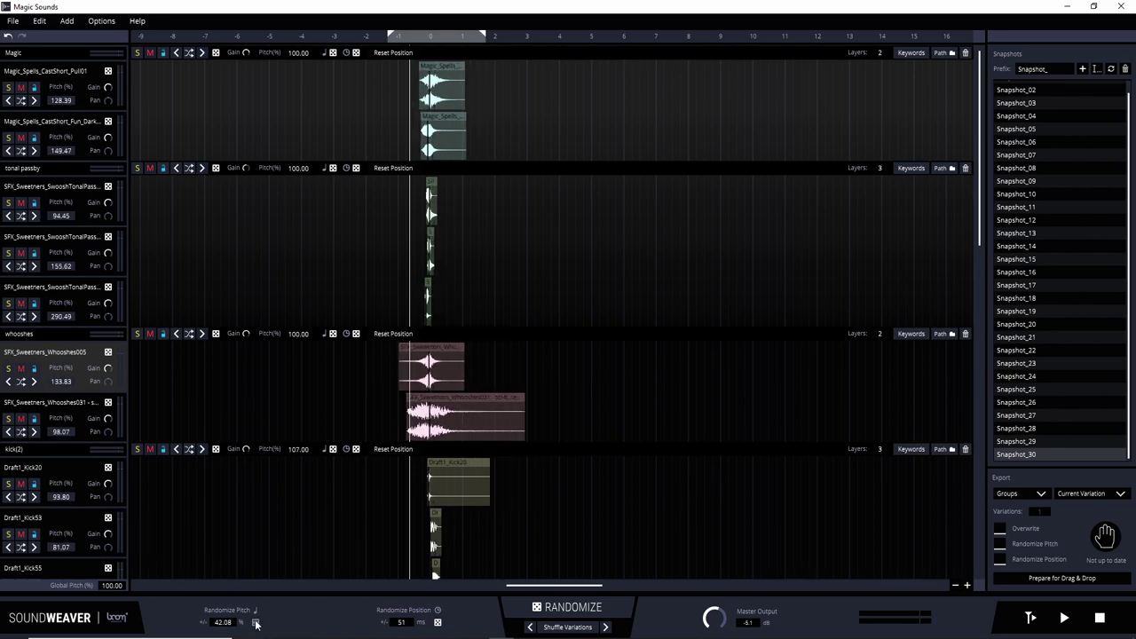
pyautogui.click(256, 623)
pyautogui.click(256, 624)
pyautogui.click(256, 623)
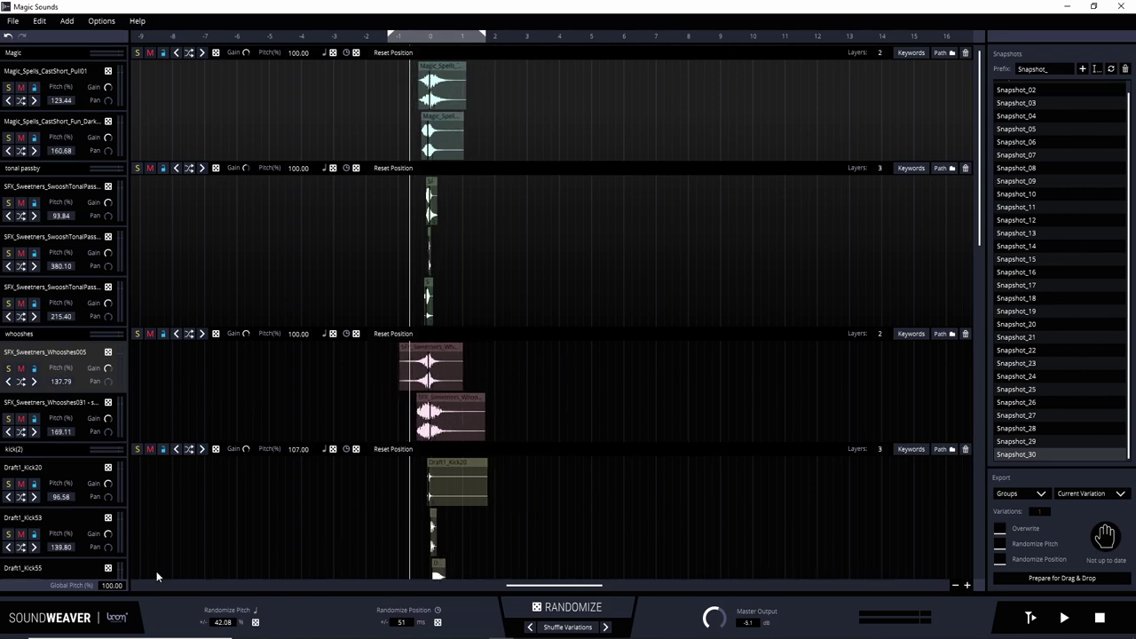
pyautogui.moveTo(114, 586); pyautogui.dragTo(155, 490)
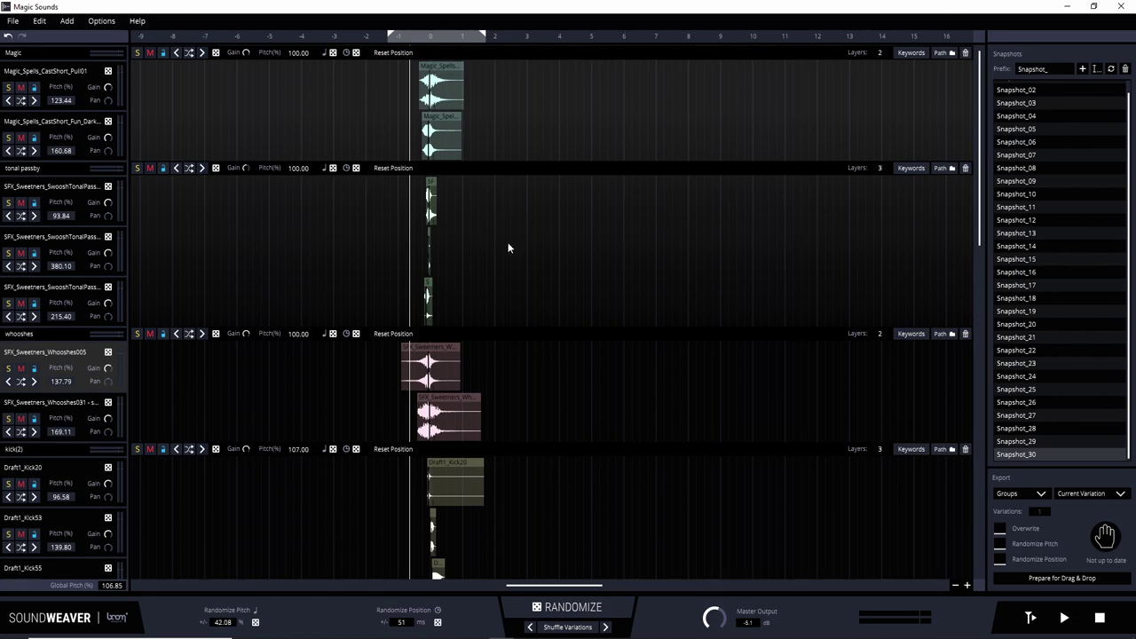
pyautogui.click(13, 21)
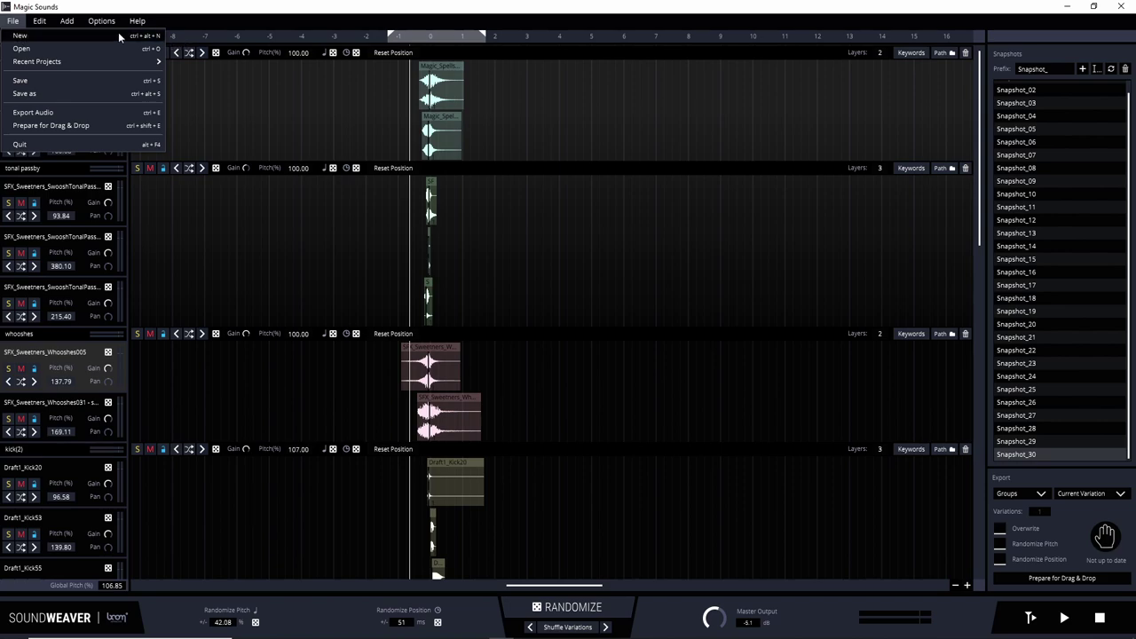
# Step: Review the audio export settings, keep quality at Medium, and close without exporting
pyautogui.moveTo(130, 67)
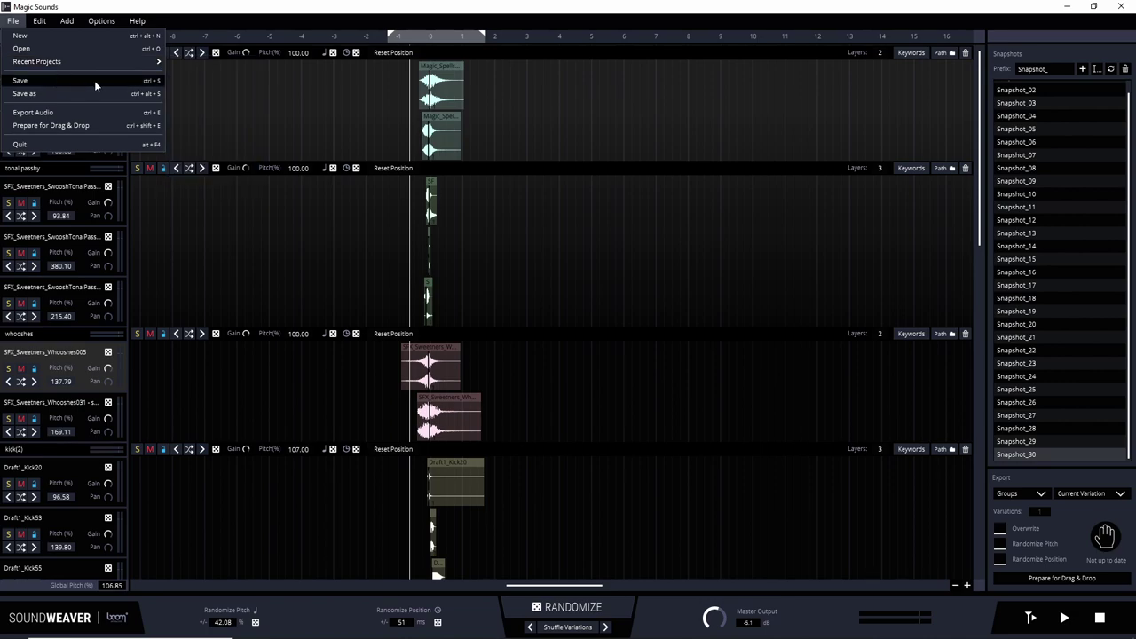
pyautogui.click(76, 112)
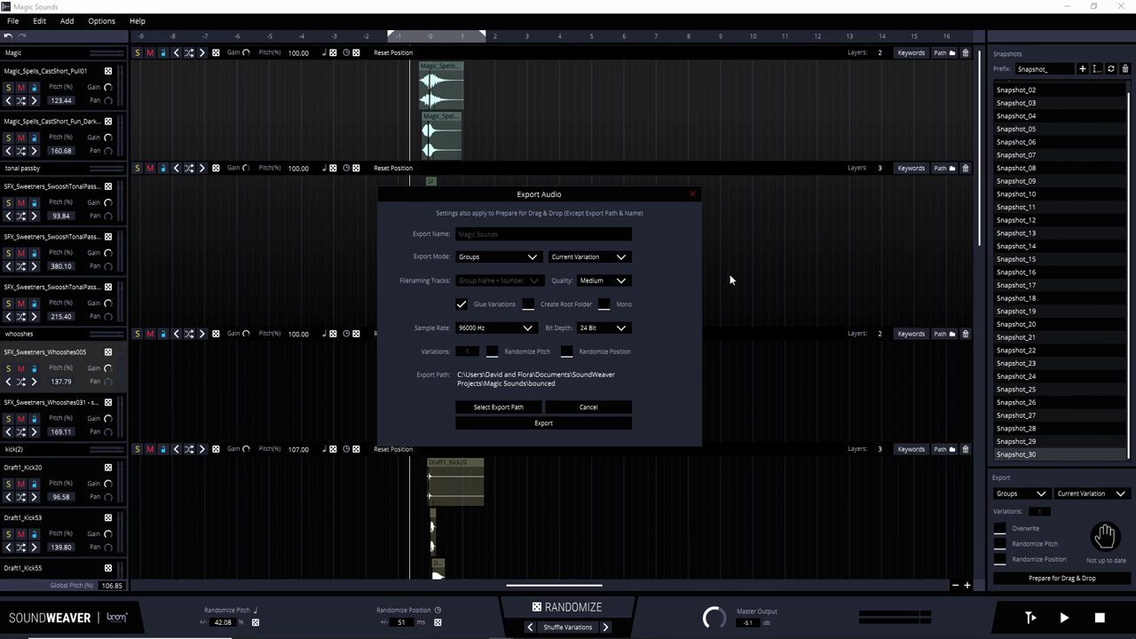
pyautogui.moveTo(601, 196); pyautogui.dragTo(613, 171)
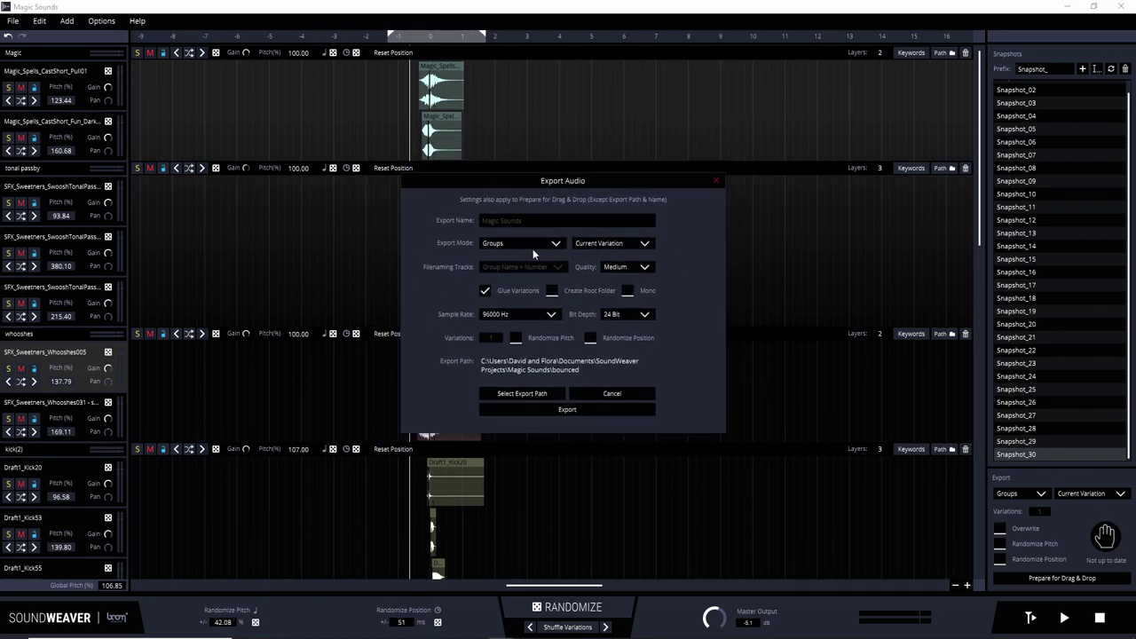
pyautogui.moveTo(566, 182); pyautogui.dragTo(570, 183)
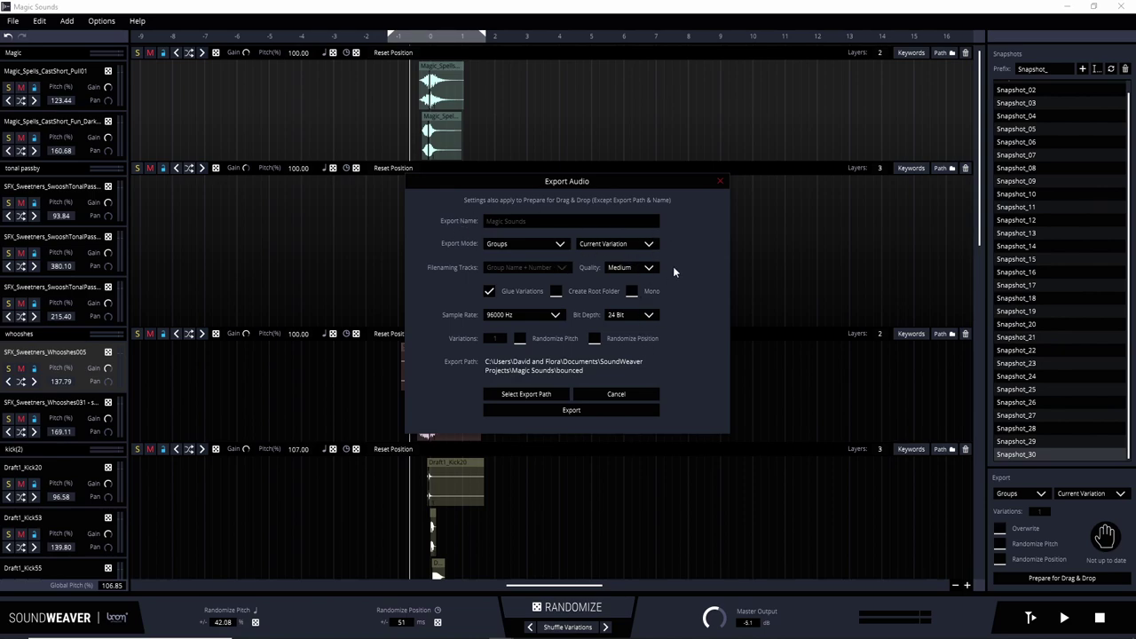
pyautogui.click(649, 267)
pyautogui.click(631, 278)
pyautogui.click(720, 181)
# Step: Re-render the export to Magic.wav for drag and drop, then show the Edit menu
pyautogui.click(13, 20)
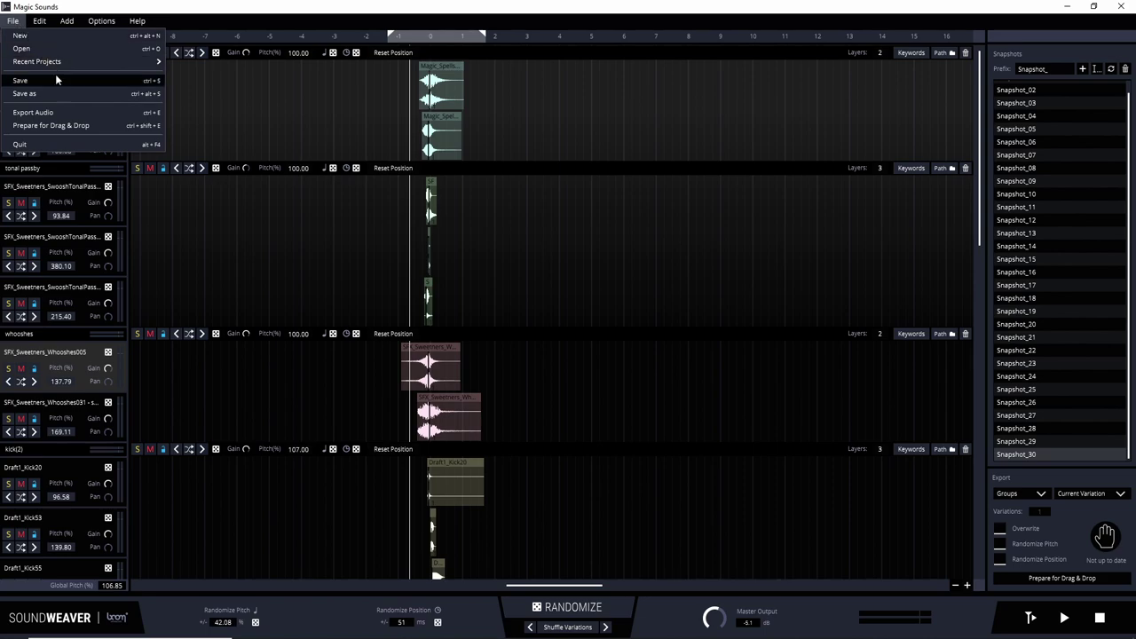
pyautogui.click(76, 129)
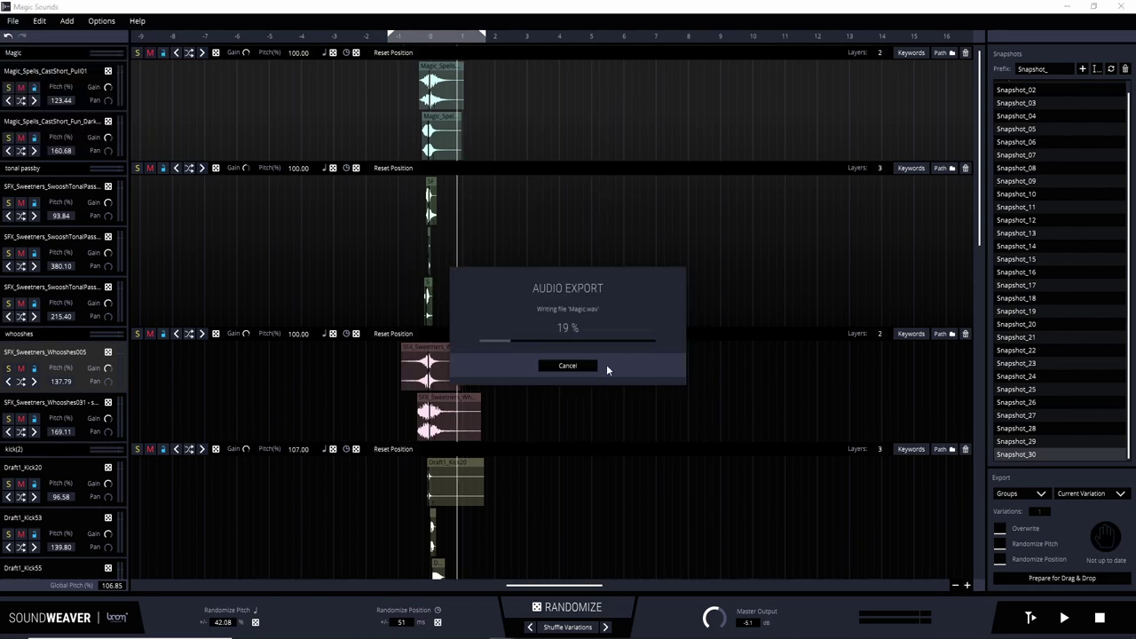
pyautogui.click(13, 22)
pyautogui.click(40, 21)
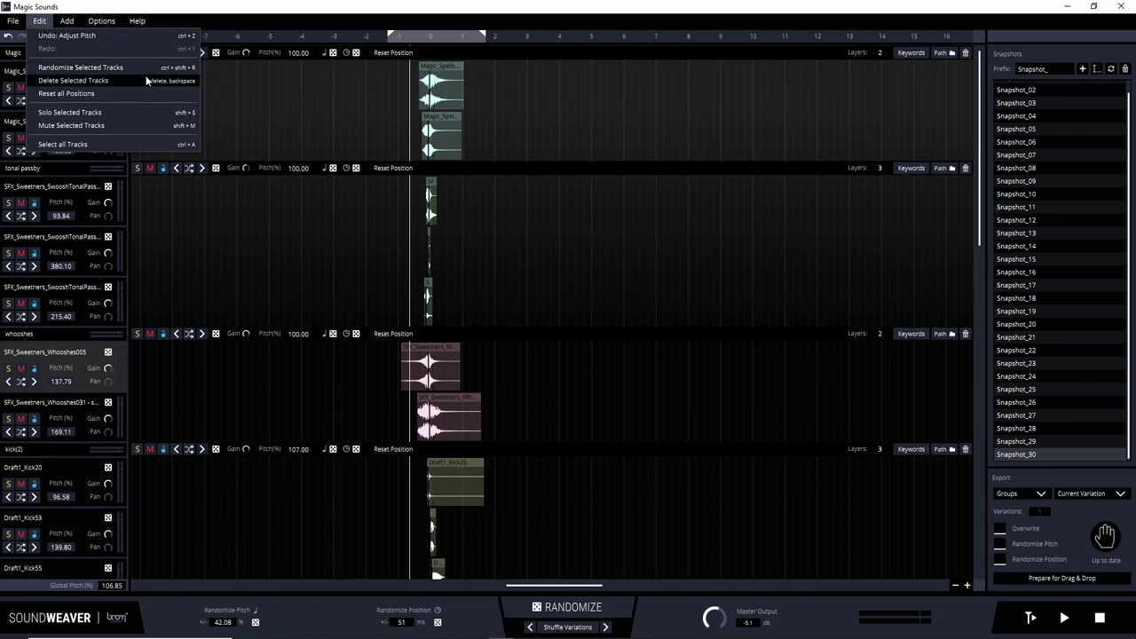
# Step: Generate a new randomized group, then delete the resulting three-kick Group(2)
pyautogui.moveTo(75, 24)
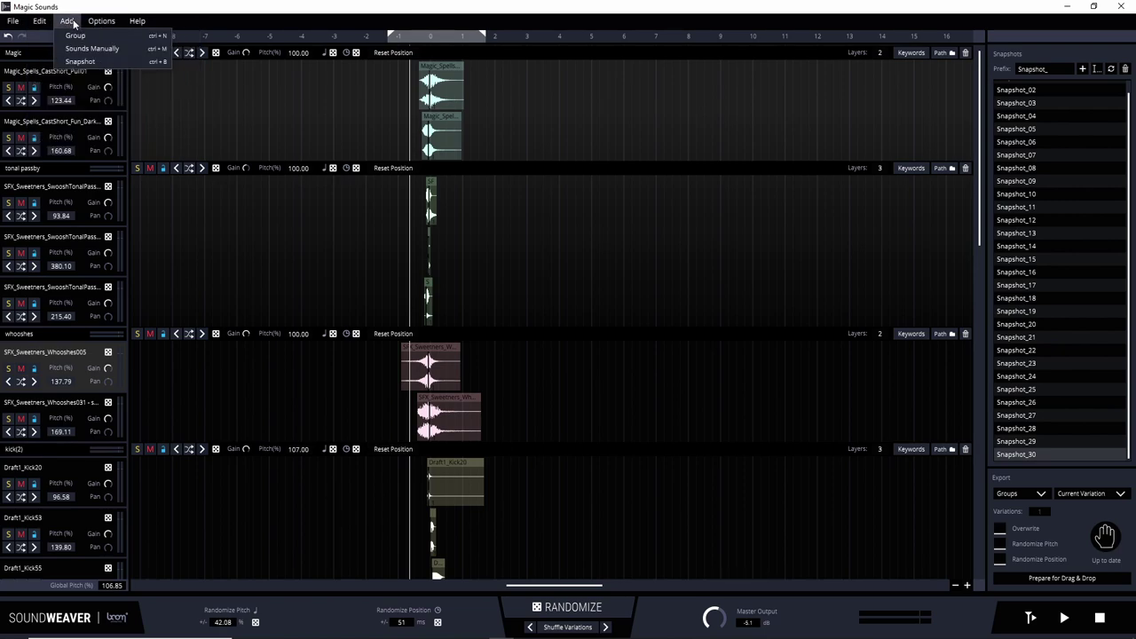
pyautogui.click(136, 39)
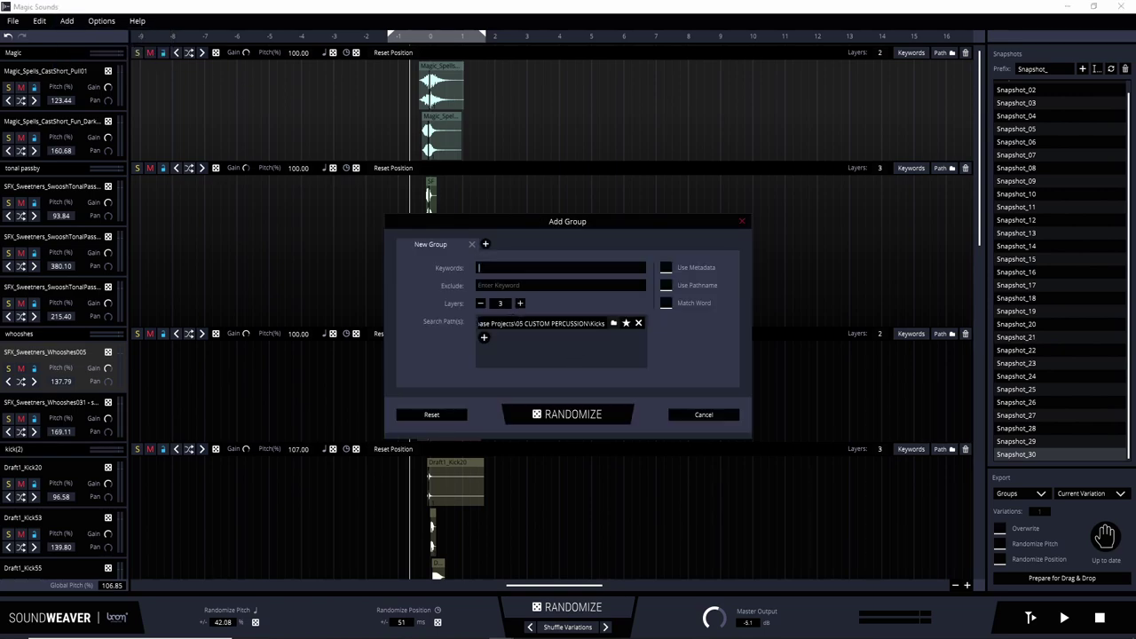
pyautogui.click(577, 414)
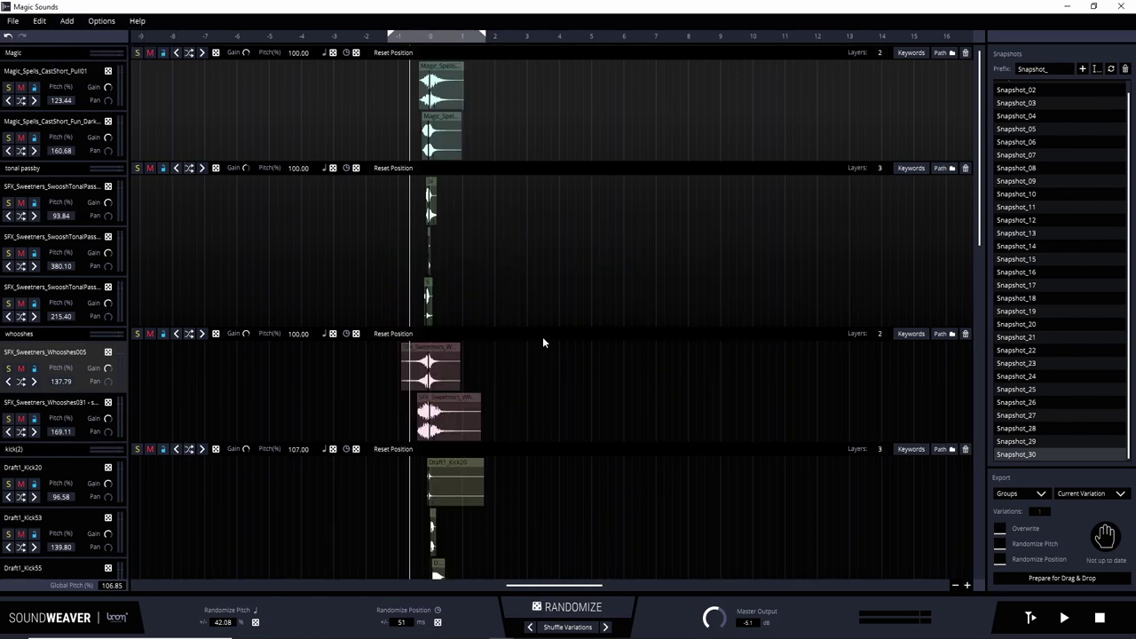
pyautogui.scroll(-6, 533, 337)
pyautogui.scroll(1, 452, 238)
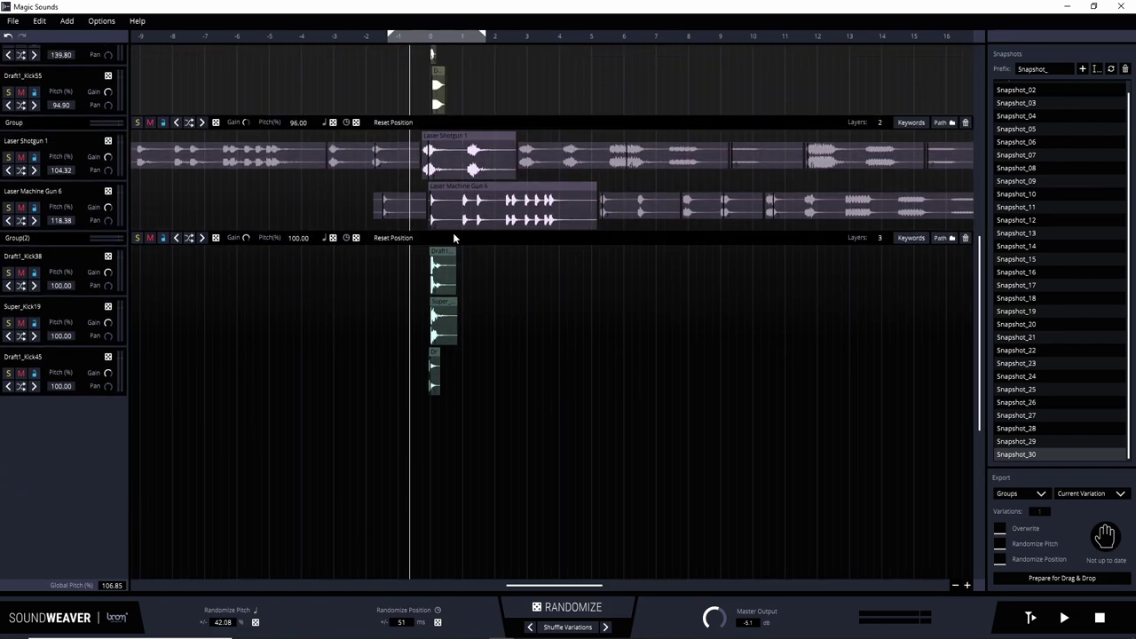
pyautogui.click(966, 238)
# Step: Start adding sounds manually, then cancel the file picker without adding any
pyautogui.click(67, 21)
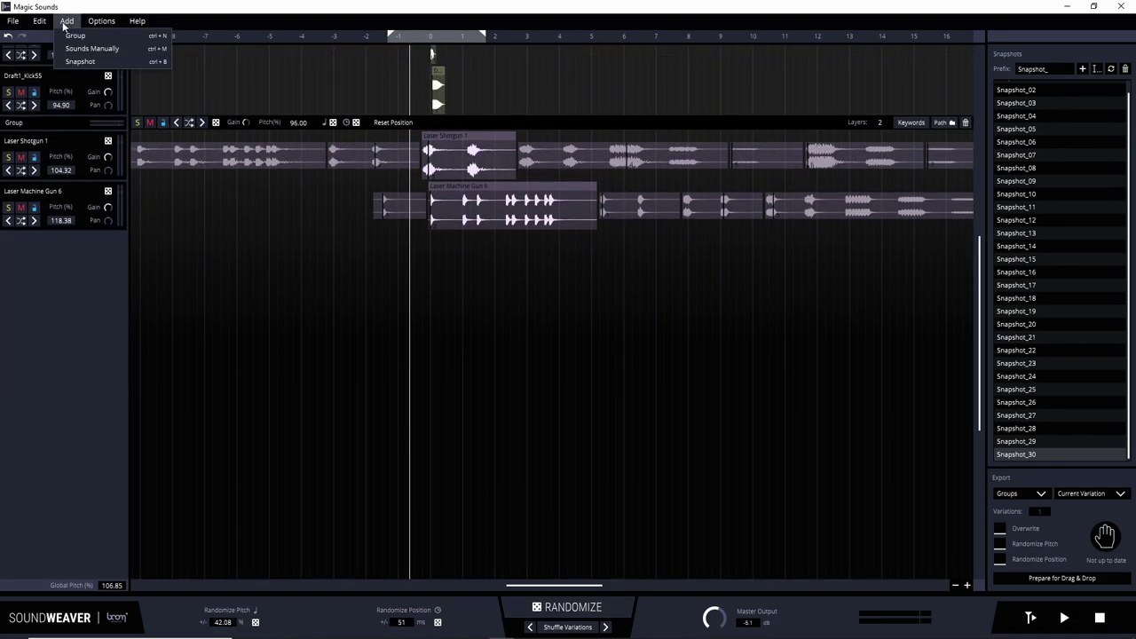
pyautogui.click(122, 51)
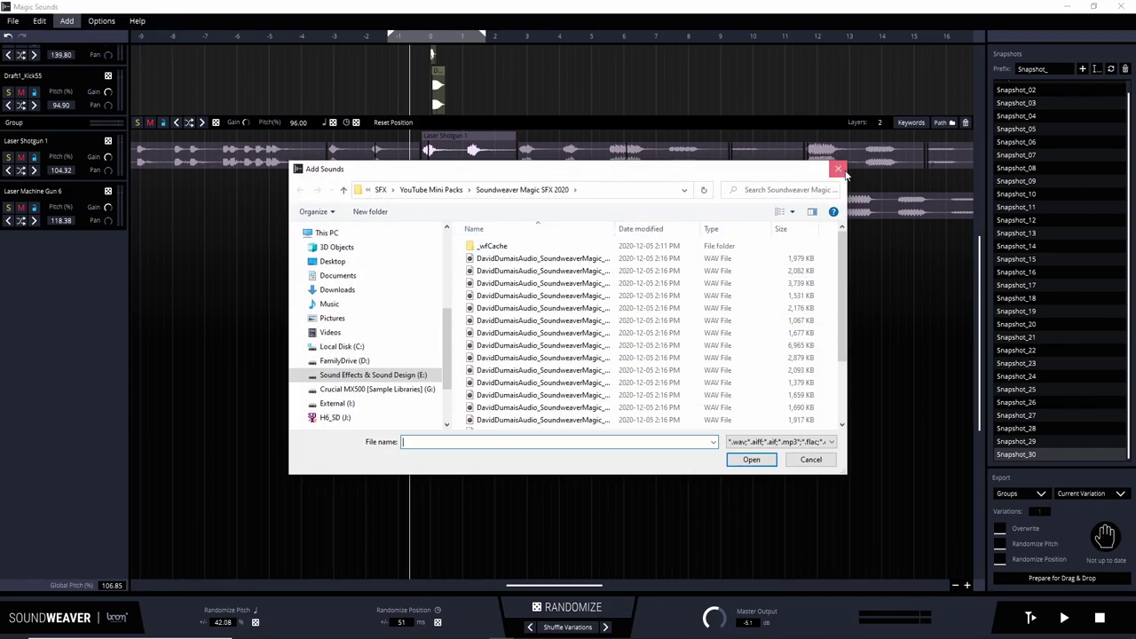
pyautogui.click(838, 169)
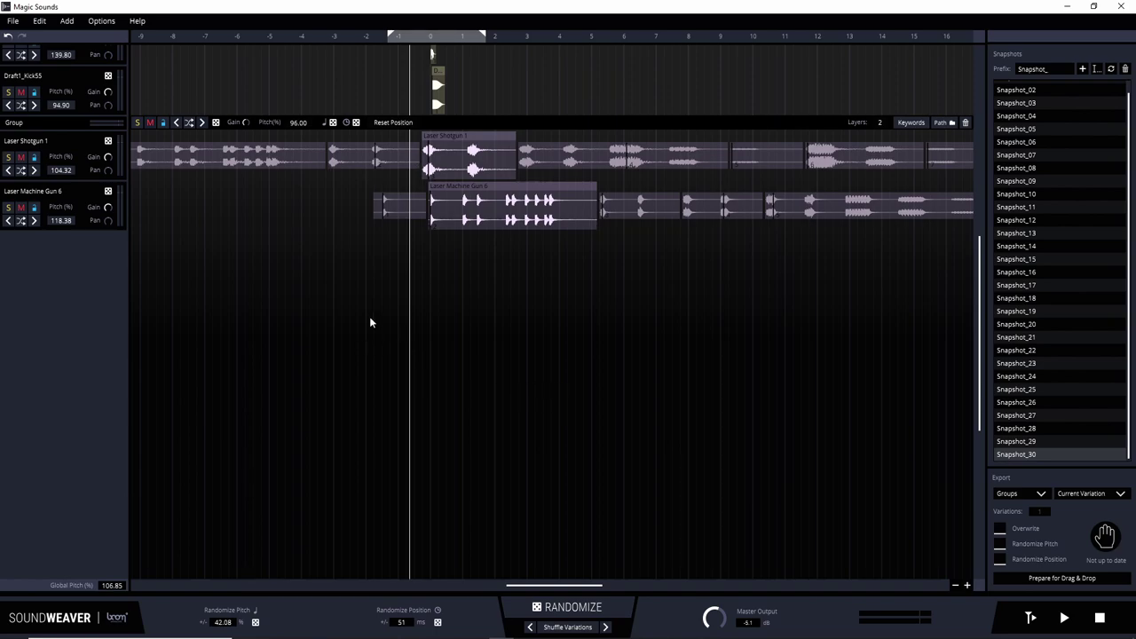
# Step: Save the current laser layer combination as a new snapshot, Snapshot_31
pyautogui.click(65, 23)
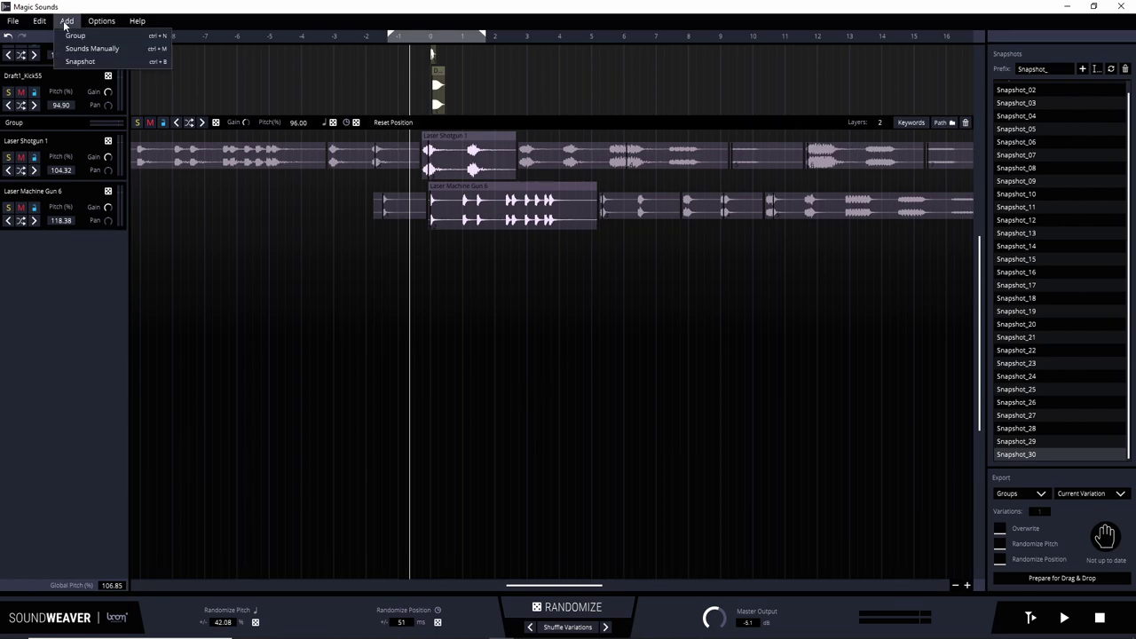
pyautogui.click(82, 62)
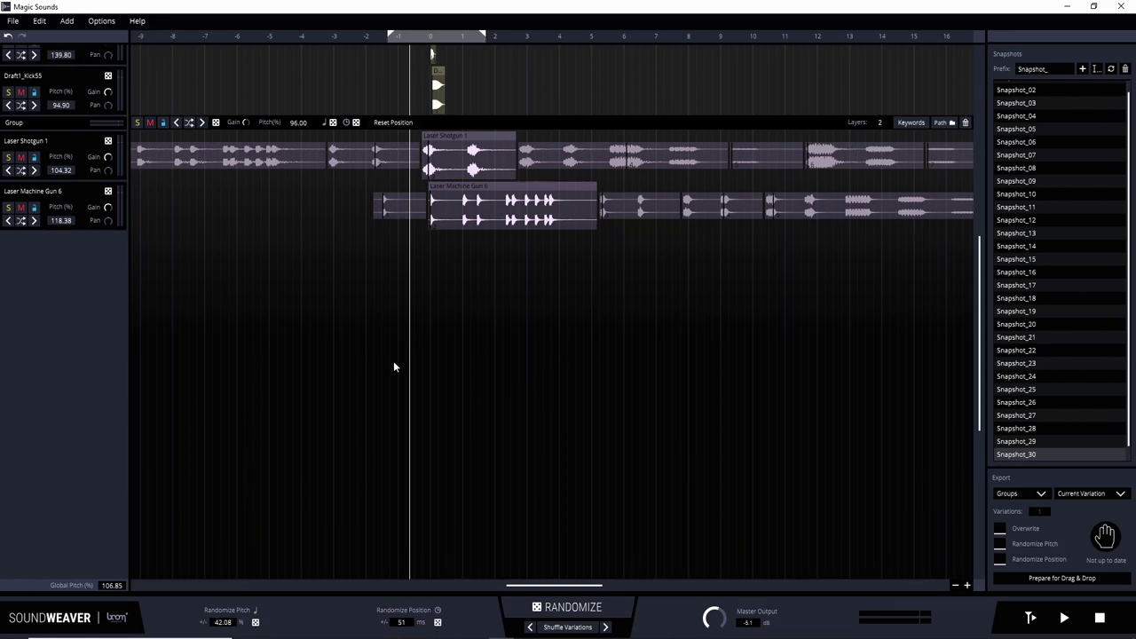
pyautogui.click(66, 20)
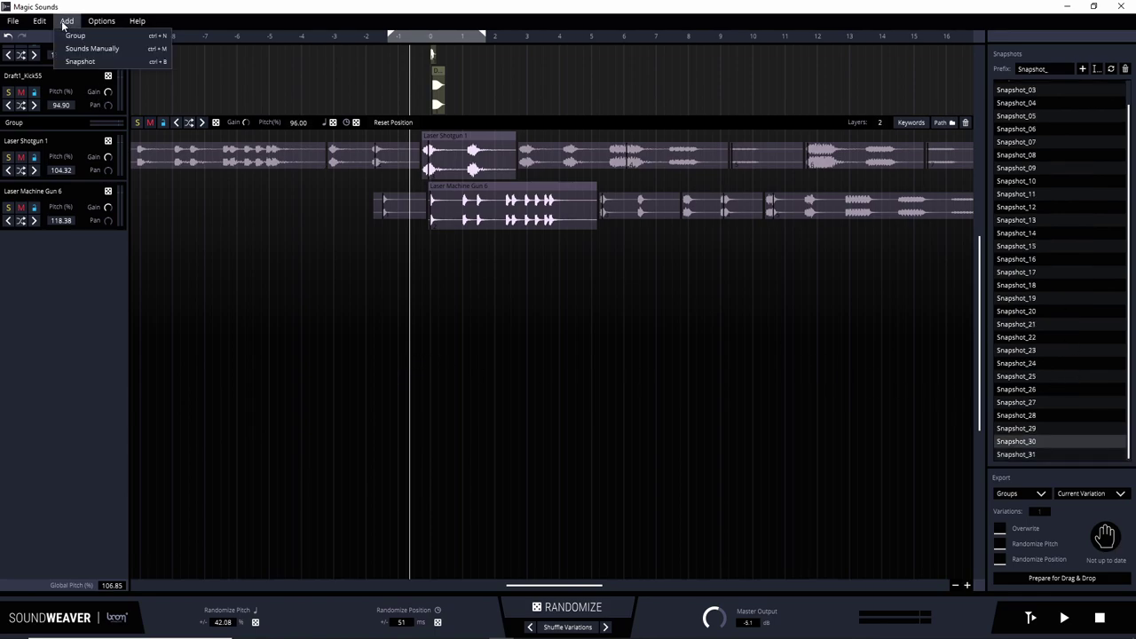
pyautogui.click(98, 23)
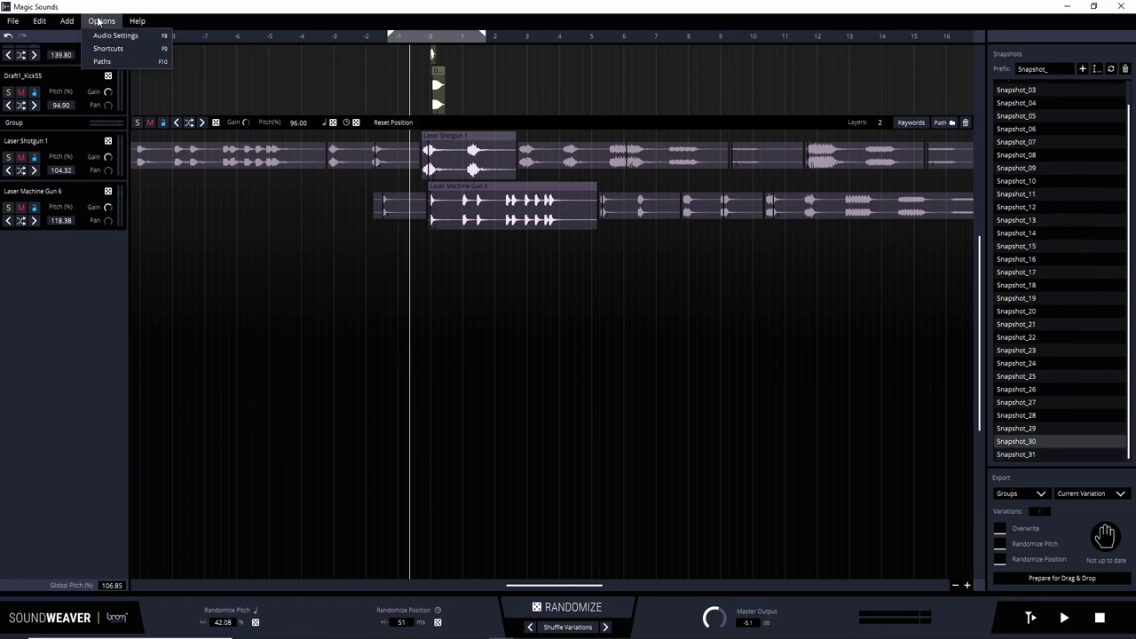
# Step: Browse the Shortcuts, Audio and Search Path settings pages, then close the settings window
pyautogui.click(108, 49)
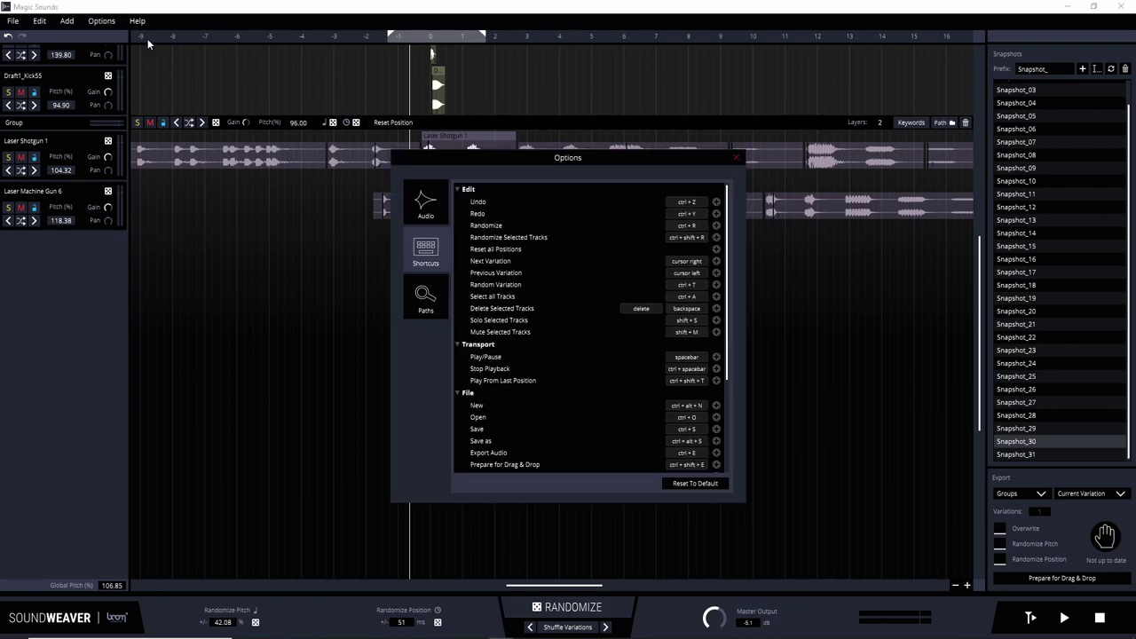
pyautogui.moveTo(600, 158); pyautogui.dragTo(542, 142)
pyautogui.scroll(-3, 510, 348)
pyautogui.scroll(3, 509, 348)
pyautogui.click(382, 273)
pyautogui.click(371, 249)
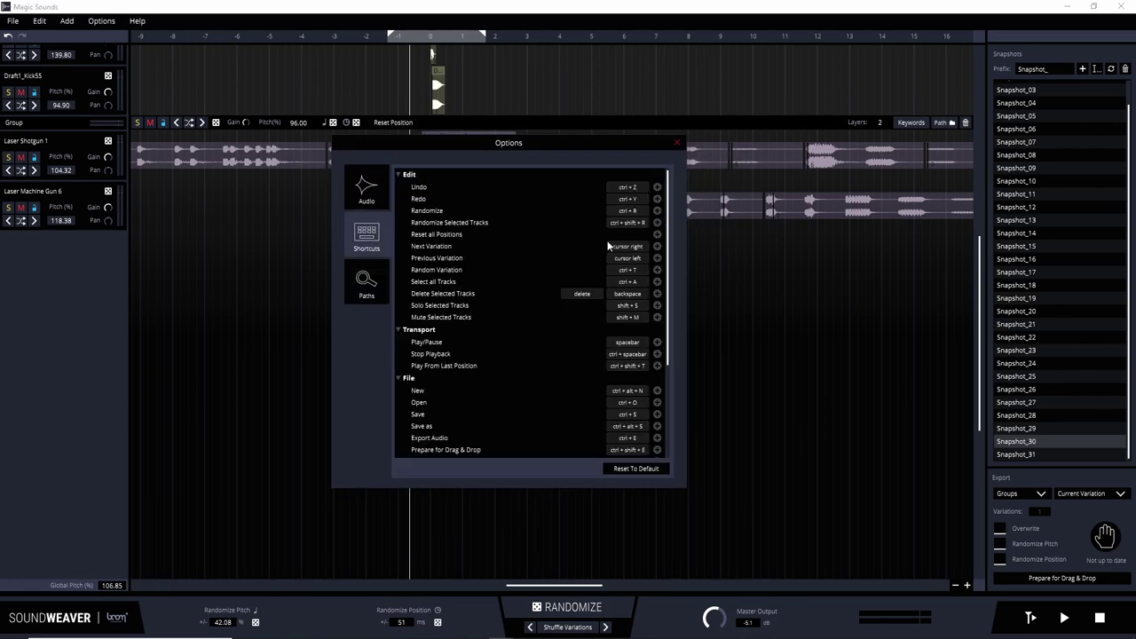
pyautogui.click(371, 196)
pyautogui.click(377, 236)
pyautogui.click(378, 293)
pyautogui.click(375, 236)
pyautogui.click(678, 142)
# Step: Set the playback start to around beat 4 with all groups scrolled back into view
pyautogui.click(138, 20)
pyautogui.moveTo(102, 20)
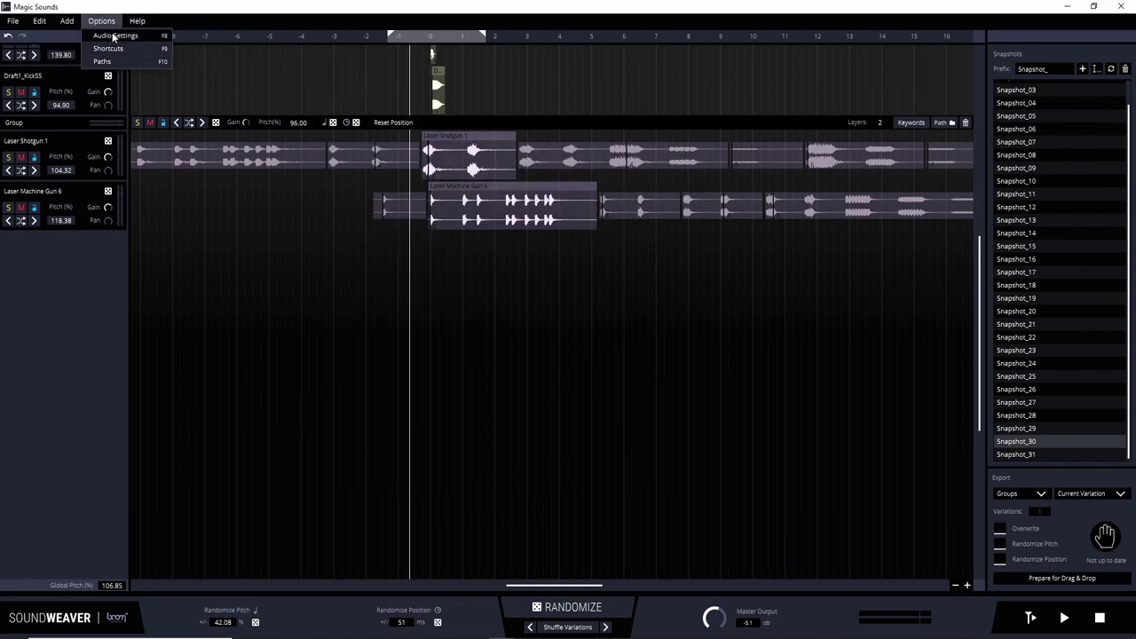
pyautogui.moveTo(135, 23)
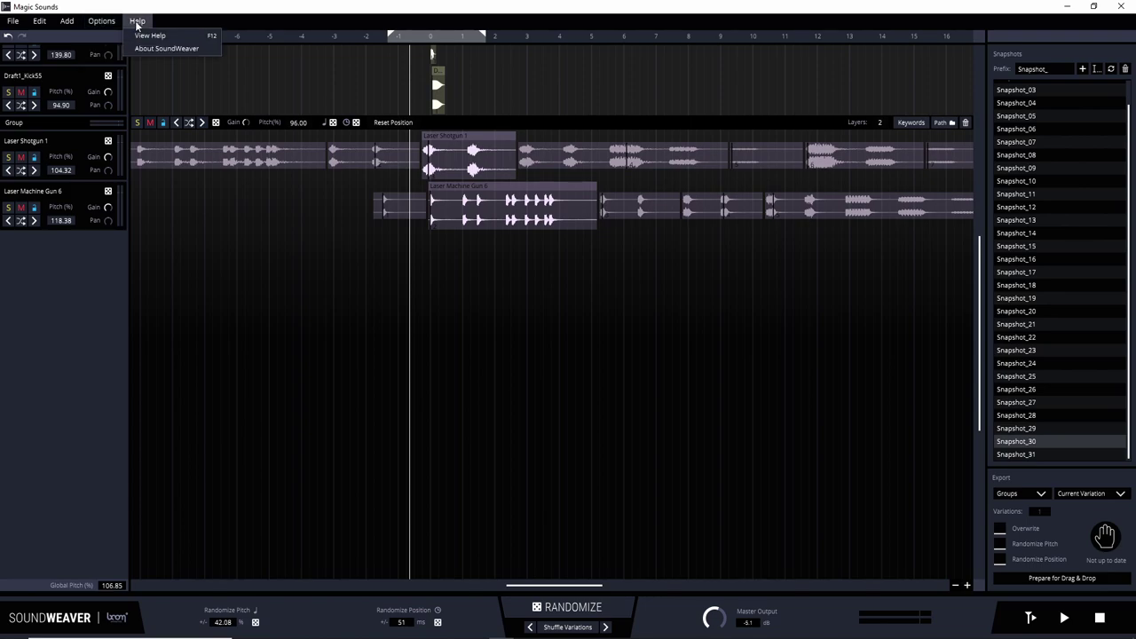
pyautogui.click(558, 370)
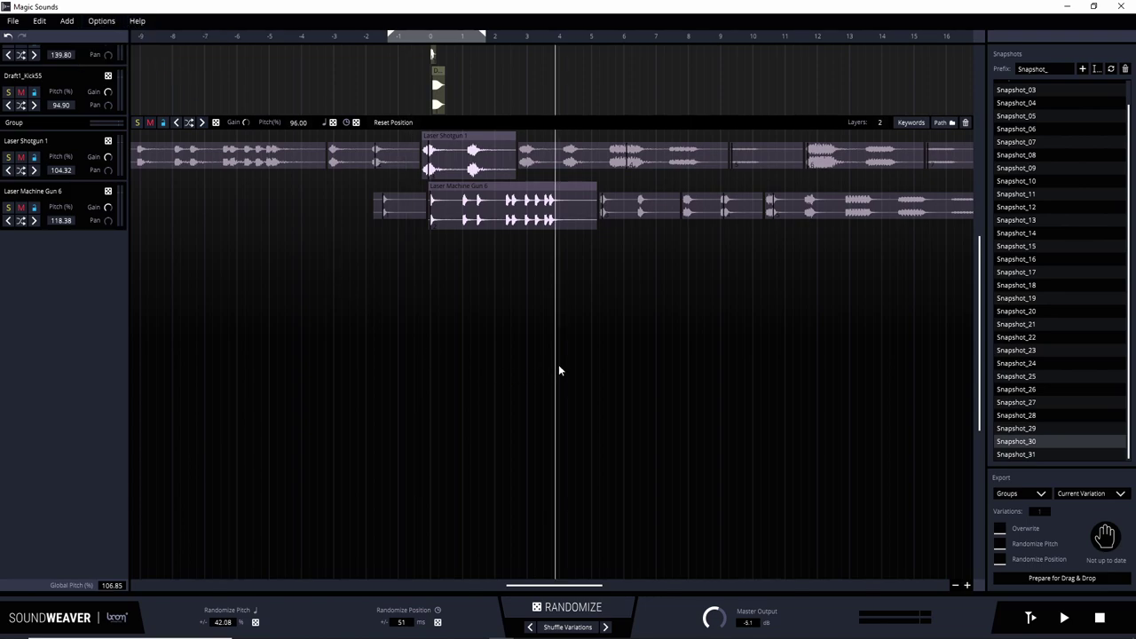
pyautogui.scroll(5, 557, 370)
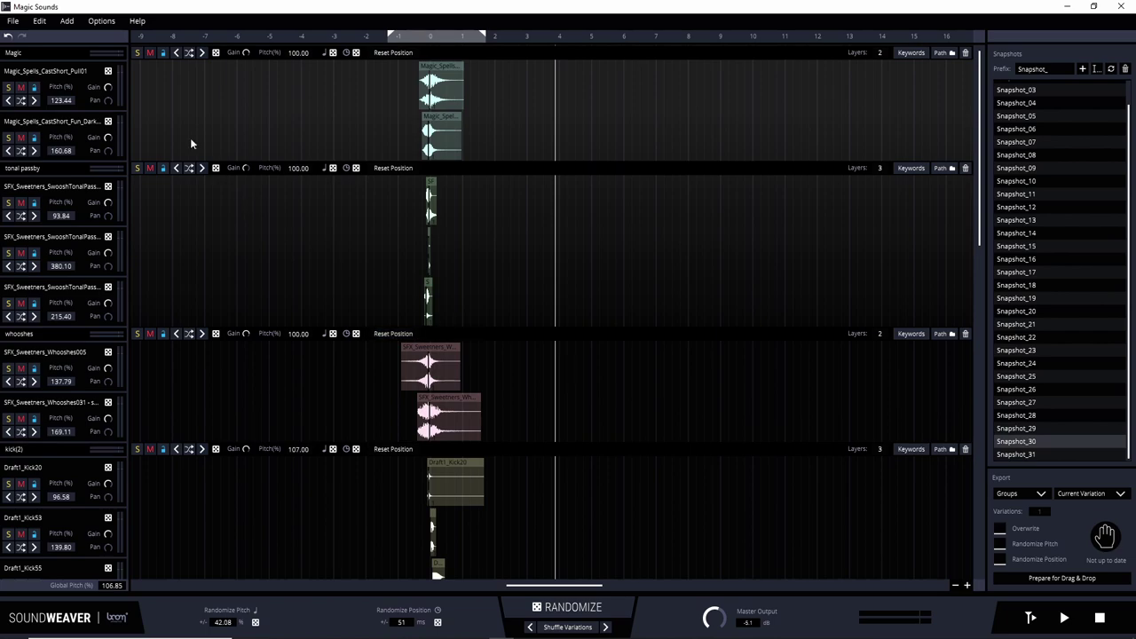
# Step: Create a new project named Magic, discarding unsaved changes to the old one
pyautogui.click(11, 21)
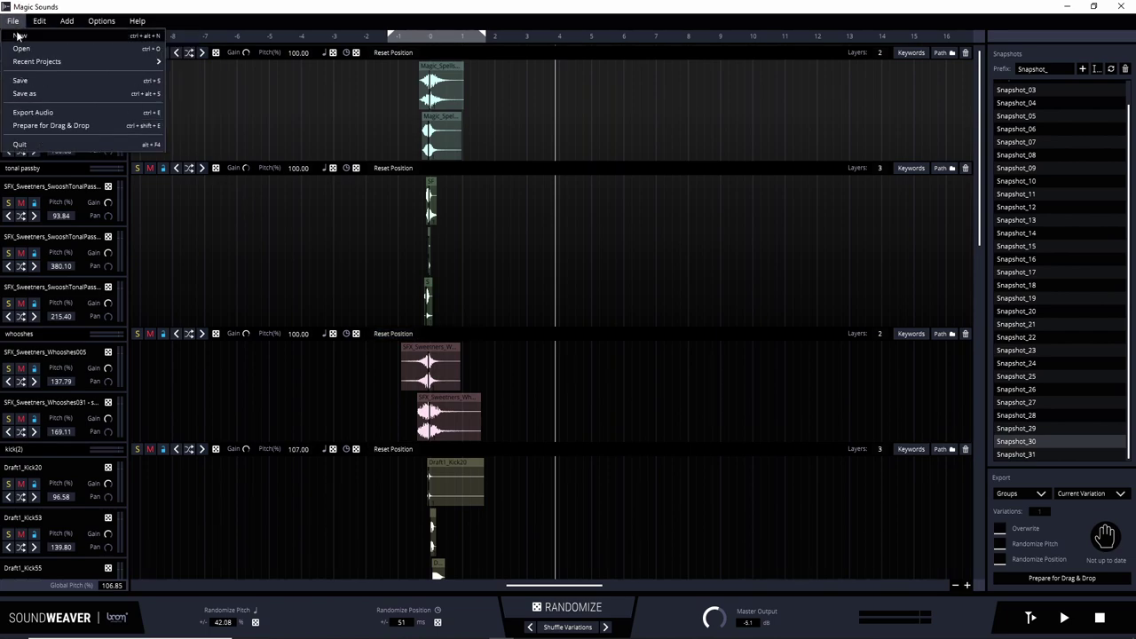
pyautogui.click(20, 35)
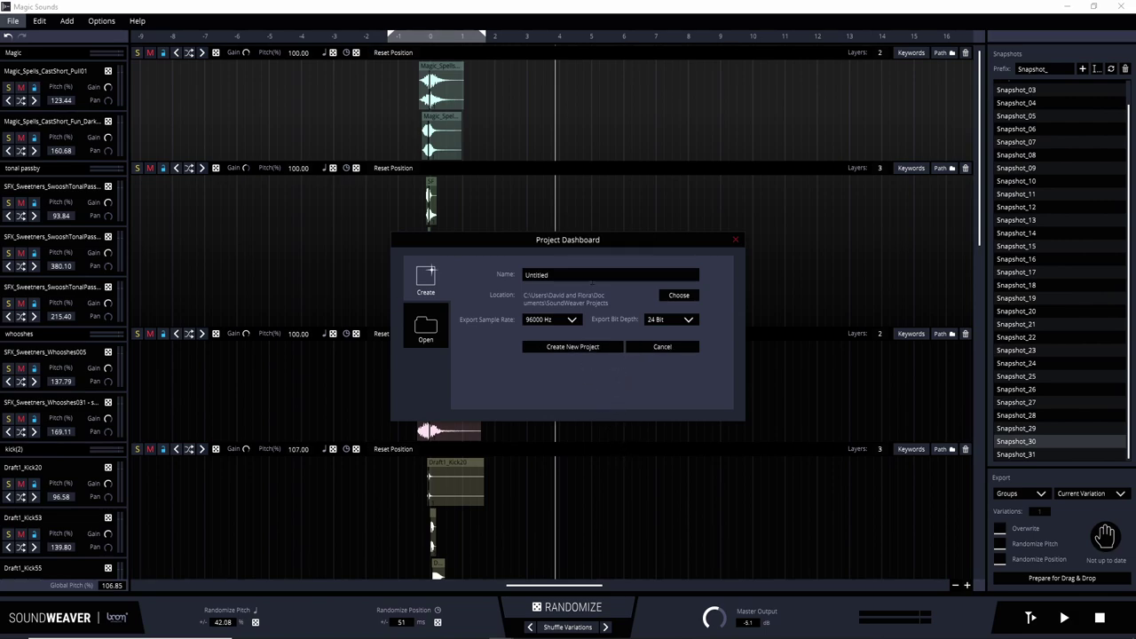
pyautogui.press('BackSpace')
pyautogui.press('BackSpace')
pyautogui.press('BackSpace')
pyautogui.write('Mag')
pyautogui.click(569, 343)
pyautogui.click(568, 366)
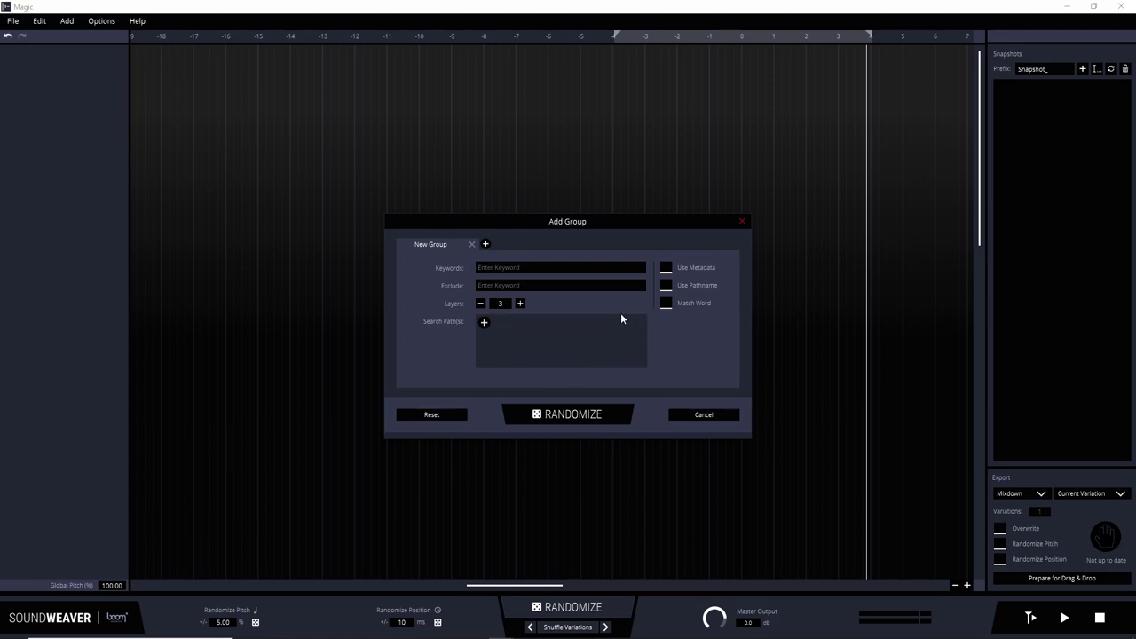
# Step: Add two more groups and set the first group's search path to 05 CUSTOM PERCUSSION Kicks
pyautogui.click(486, 244)
pyautogui.click(568, 245)
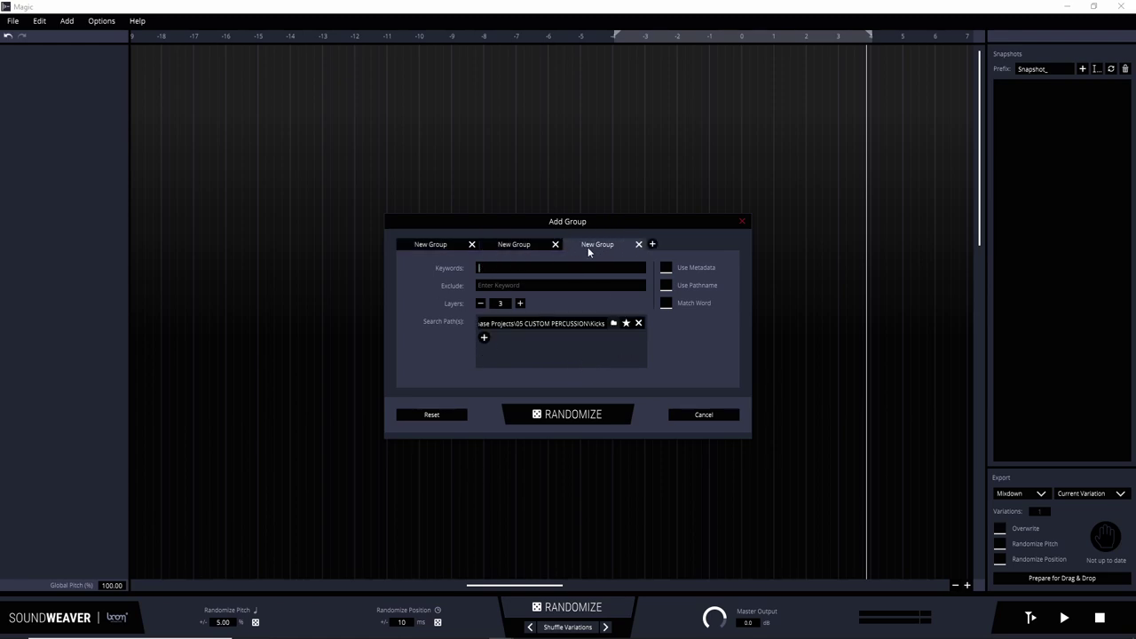
pyautogui.click(442, 245)
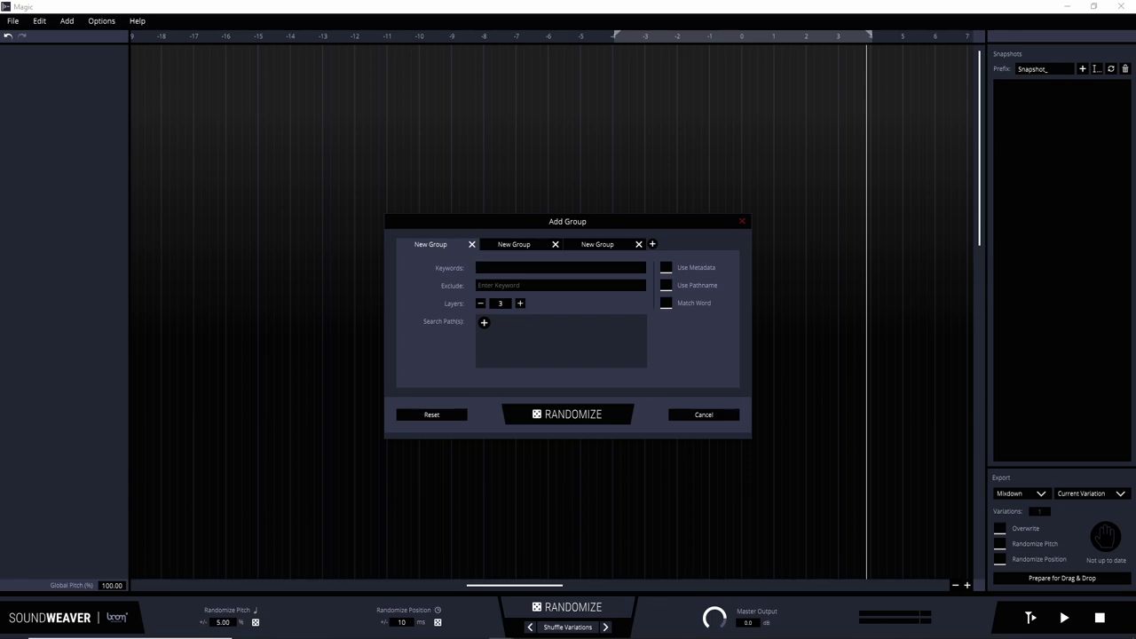
pyautogui.click(484, 323)
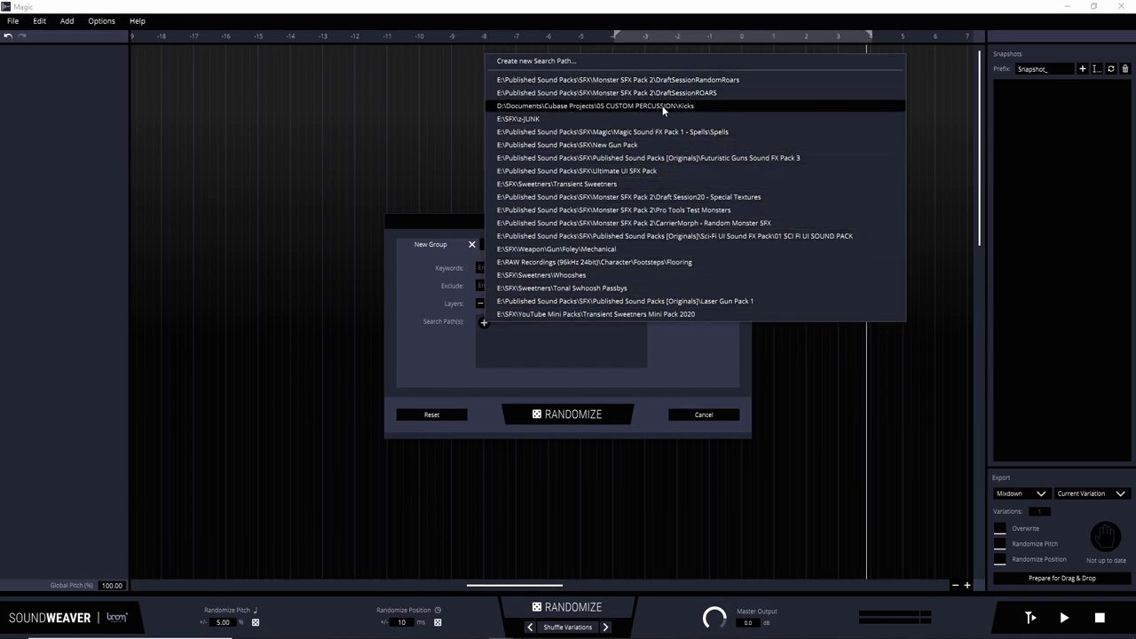
pyautogui.click(707, 105)
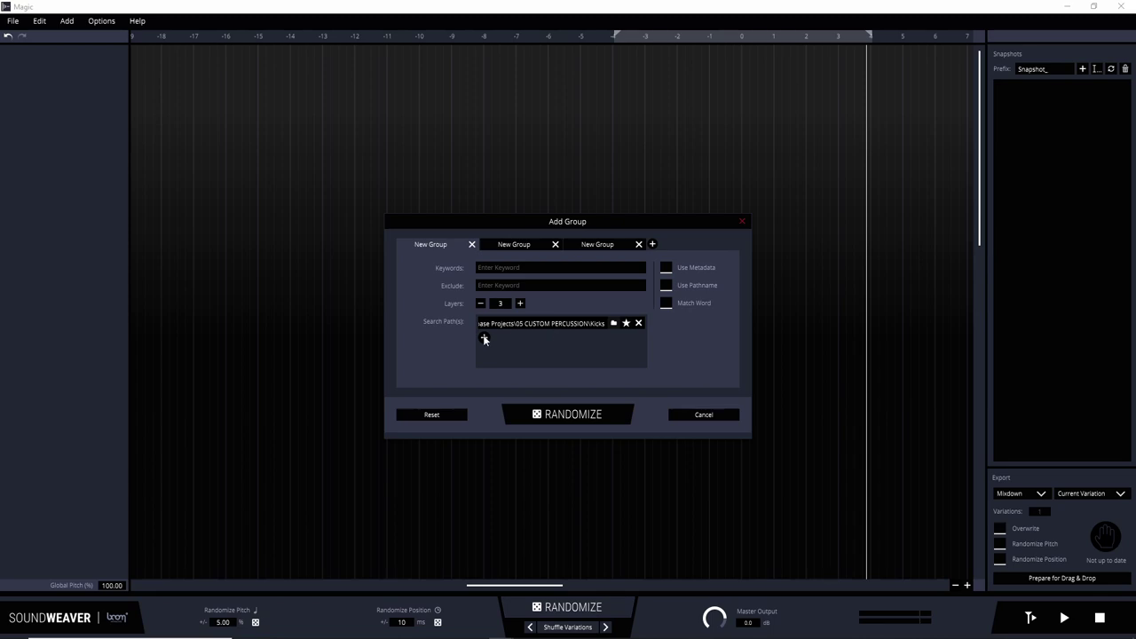
pyautogui.click(561, 267)
pyautogui.write('kick')
pyautogui.press('BackSpace')
pyautogui.press('BackSpace')
pyautogui.press('BackSpace')
pyautogui.press('BackSpace')
pyautogui.write('kick')
pyautogui.press('BackSpace')
pyautogui.press('BackSpace')
pyautogui.press('BackSpace')
pyautogui.press('BackSpace')
pyautogui.click(494, 284)
pyautogui.click(524, 243)
# Step: Give groups two and three the Magic Spells and Whooshes paths, then randomize all three
pyautogui.click(528, 250)
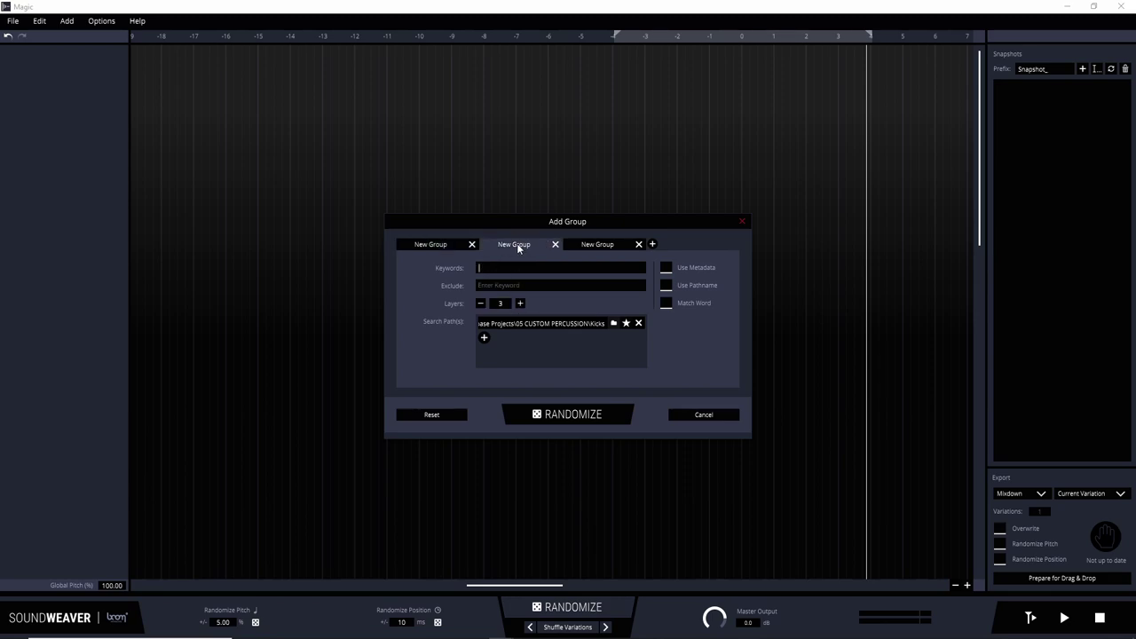
pyautogui.click(638, 322)
pyautogui.click(597, 244)
pyautogui.click(514, 244)
pyautogui.click(484, 322)
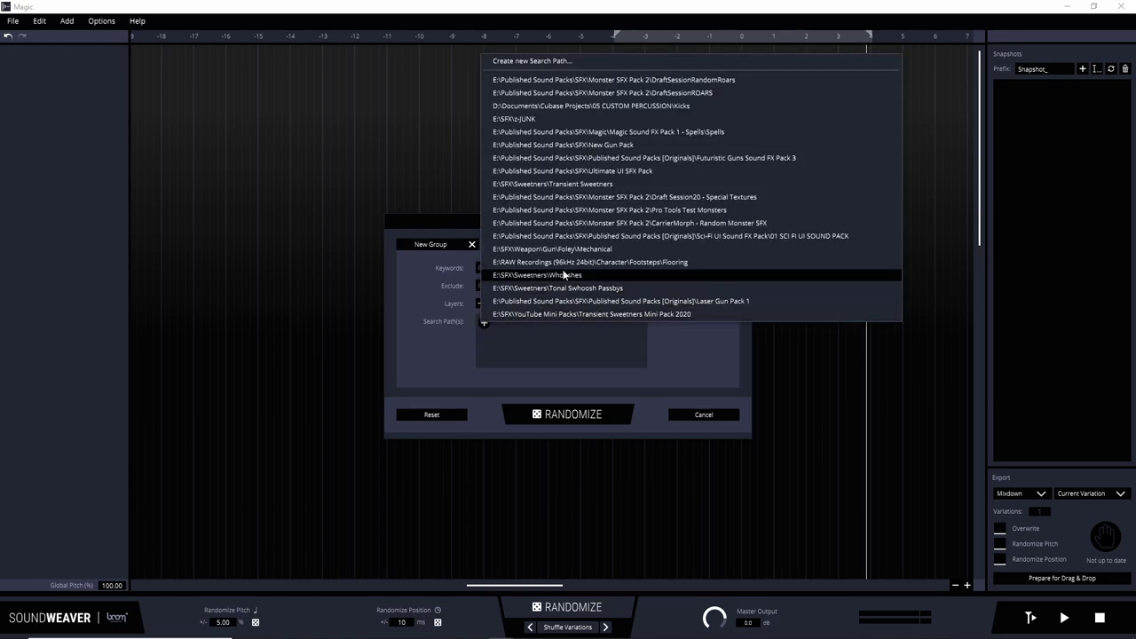
pyautogui.click(622, 142)
pyautogui.click(602, 249)
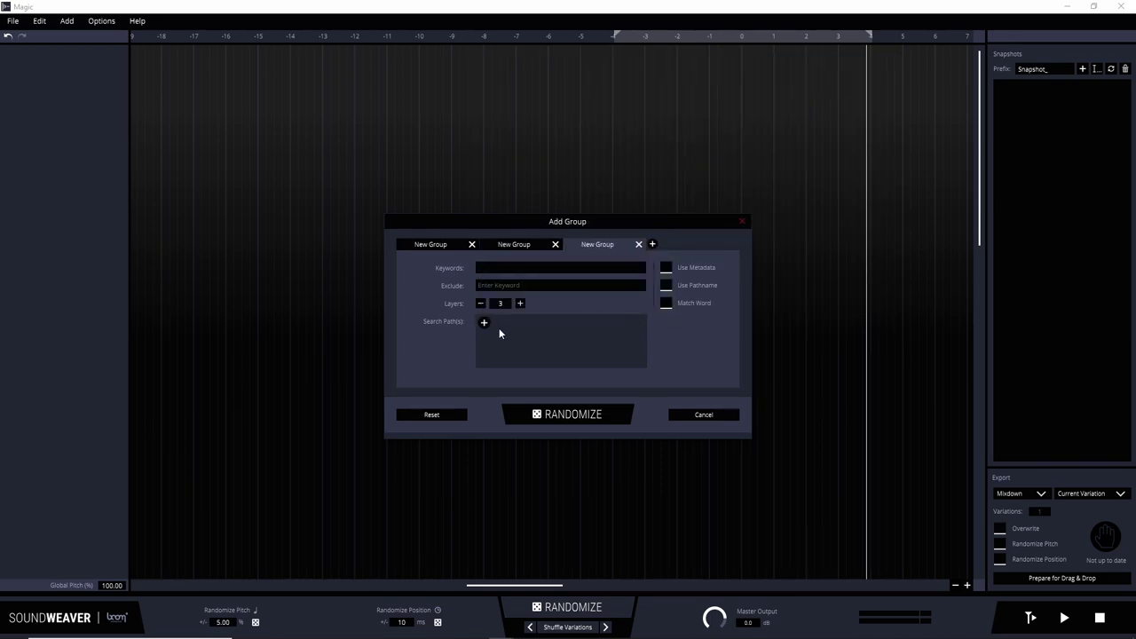
pyautogui.click(484, 322)
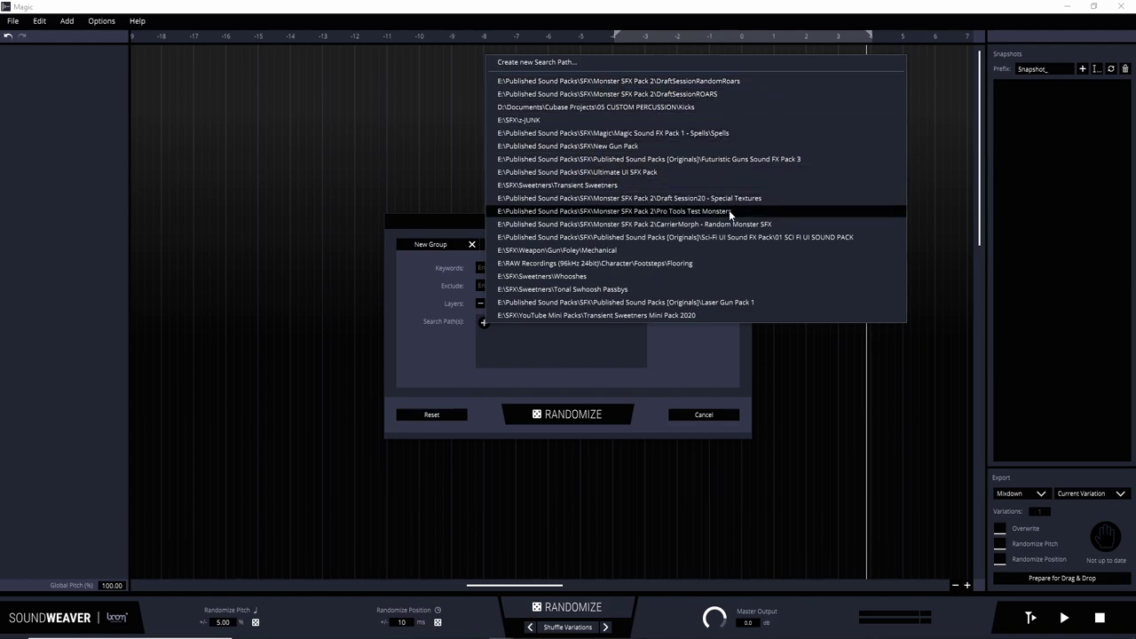
pyautogui.click(591, 276)
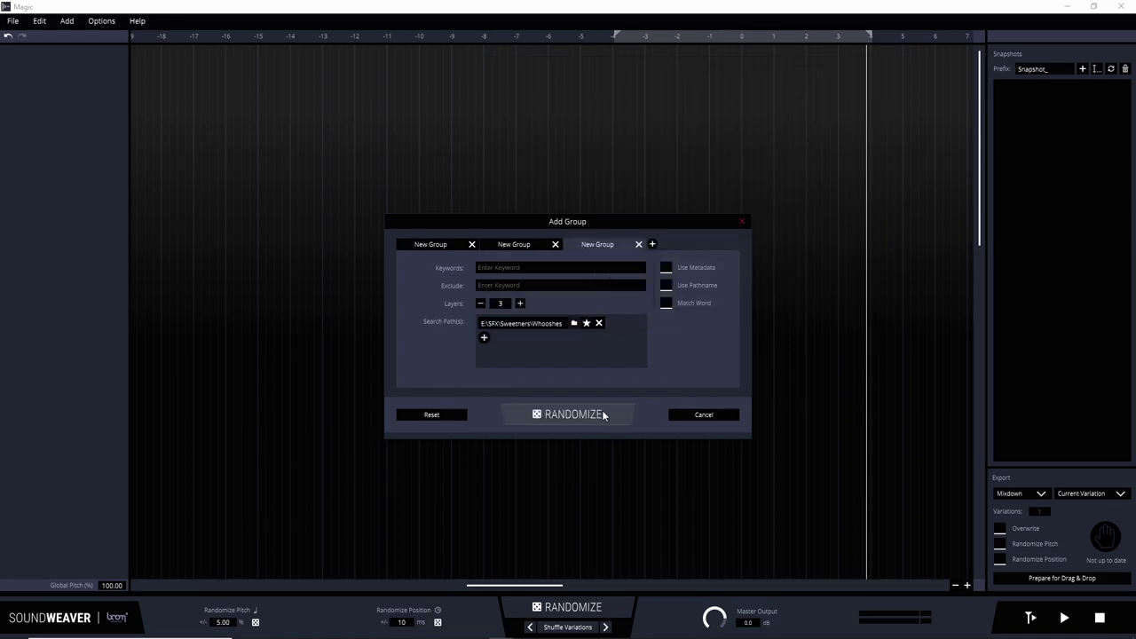
pyautogui.click(444, 243)
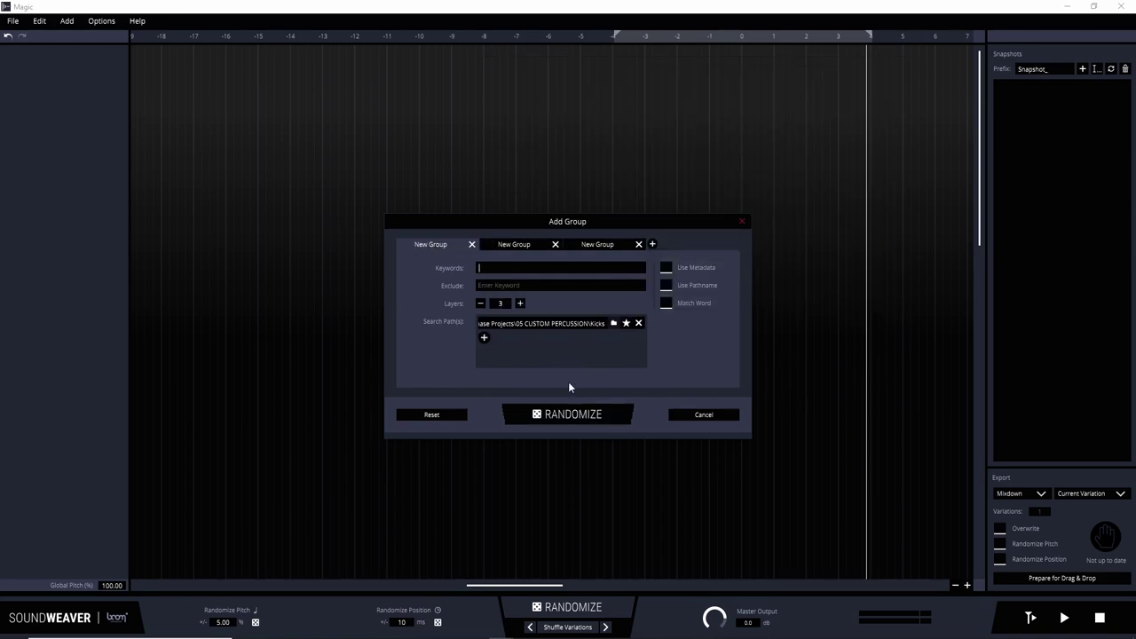
pyautogui.click(572, 414)
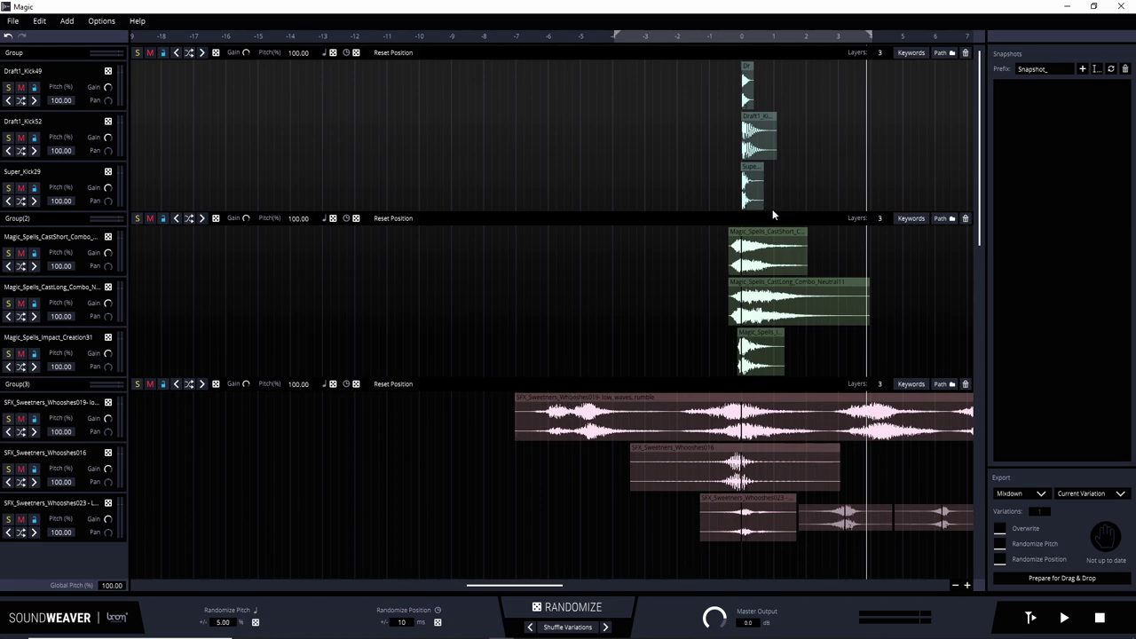
# Step: Audition the layered mix from near zero, then stop playback
pyautogui.scroll(-5, 785, 209)
pyautogui.click(765, 39)
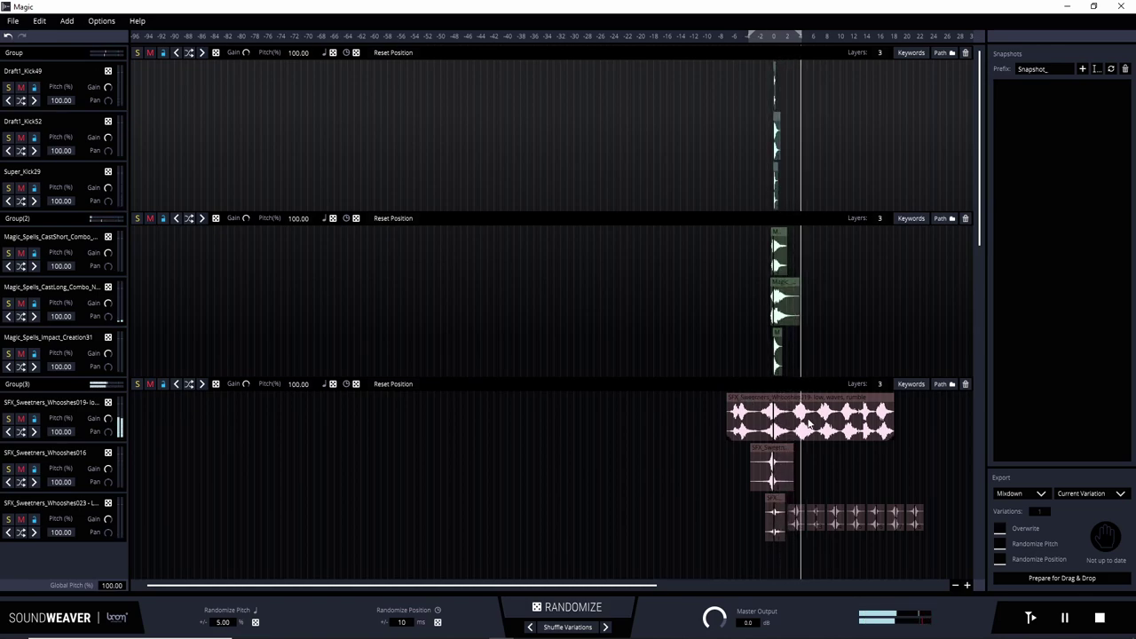
pyautogui.press('space')
pyautogui.scroll(5, 781, 424)
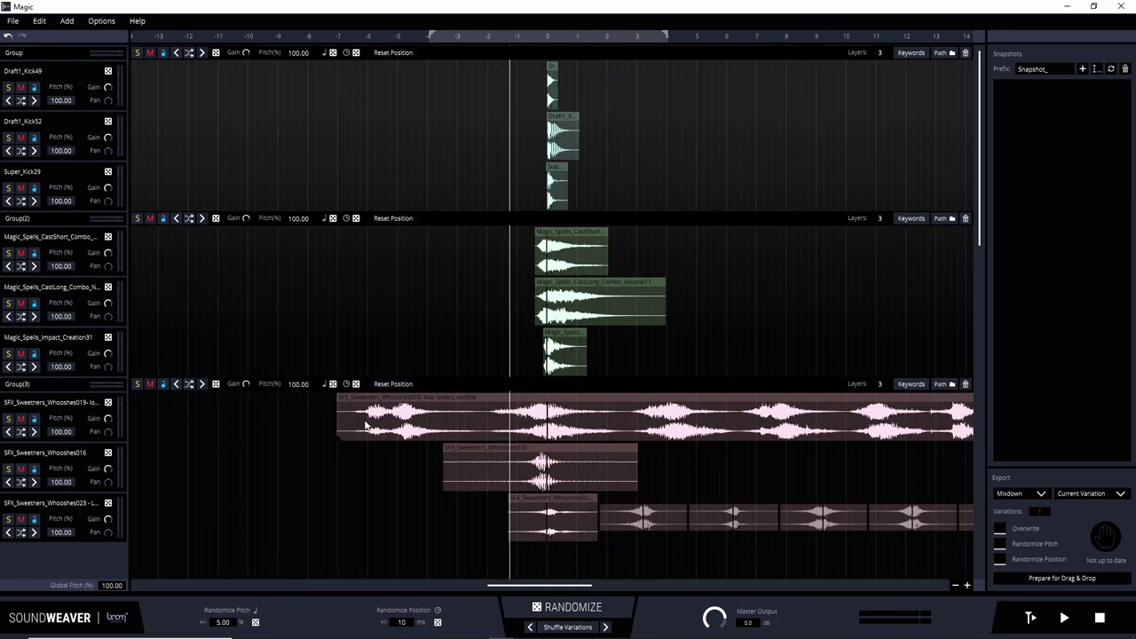
# Step: Split the long Whooshes019 clip on the first whoosh layer at two points
pyautogui.rightClick(626, 409)
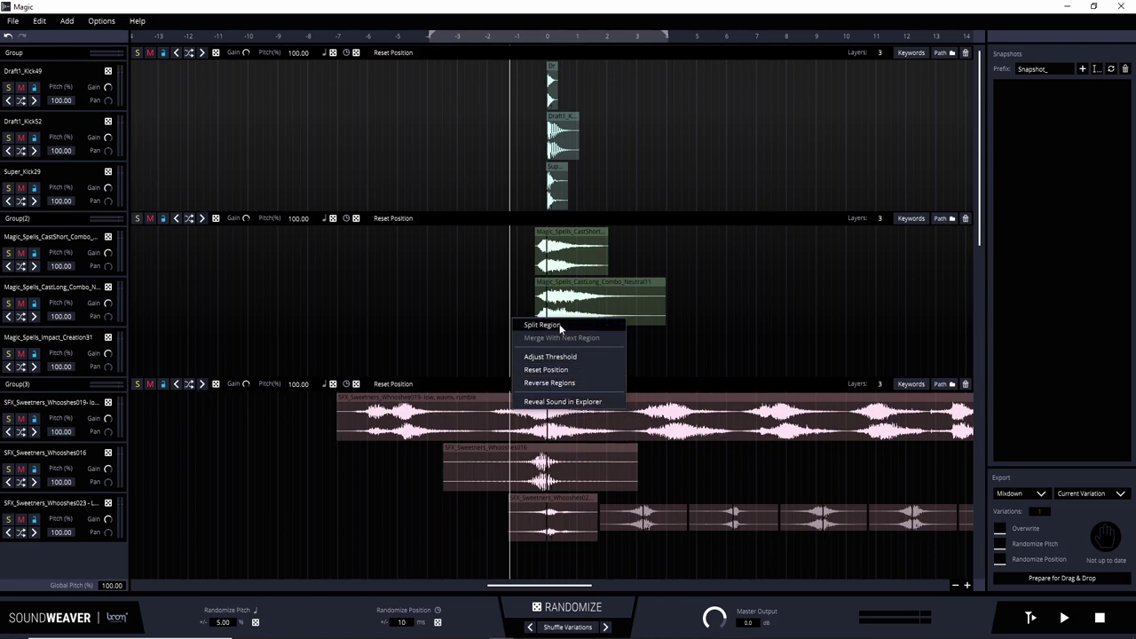
pyautogui.click(636, 416)
pyautogui.rightClick(632, 414)
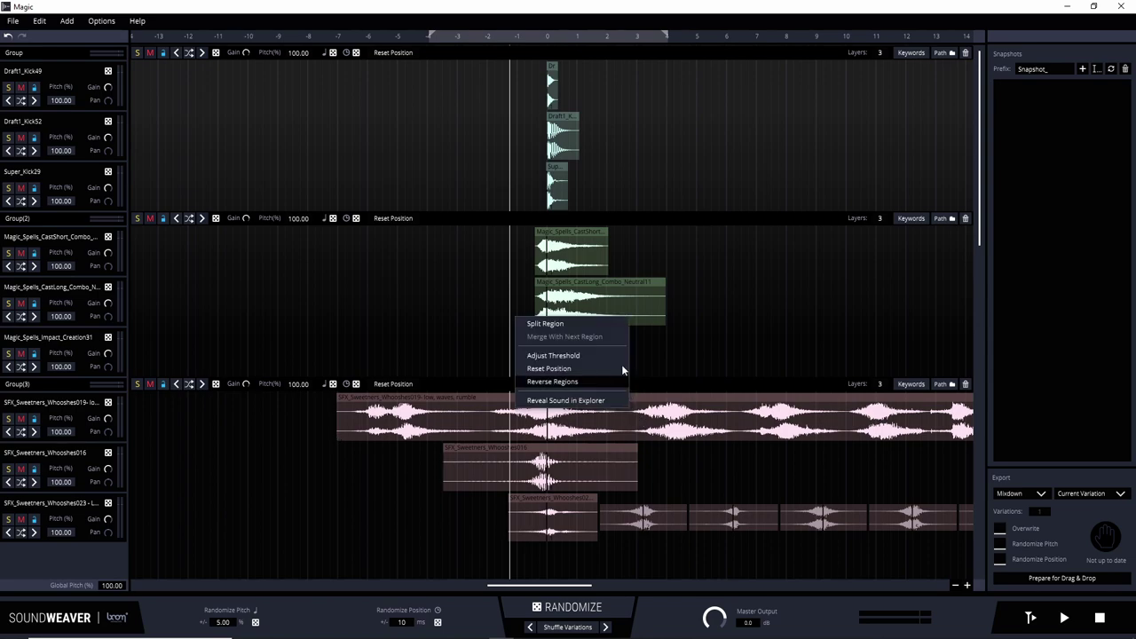
pyautogui.click(586, 327)
pyautogui.rightClick(472, 414)
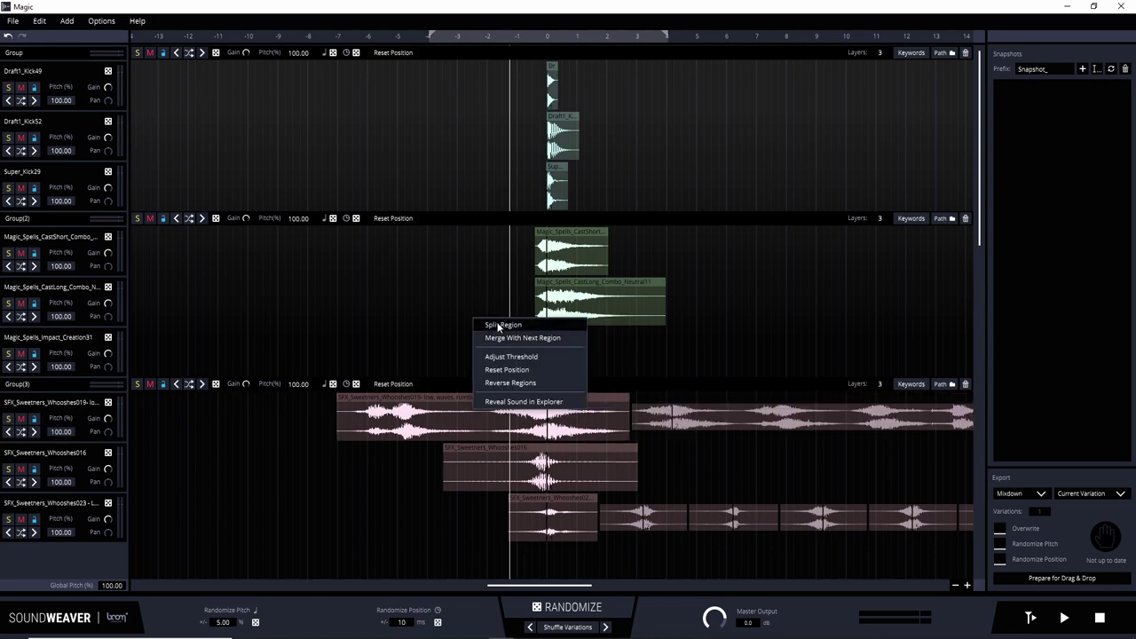
pyautogui.click(501, 327)
pyautogui.scroll(-4, 824, 393)
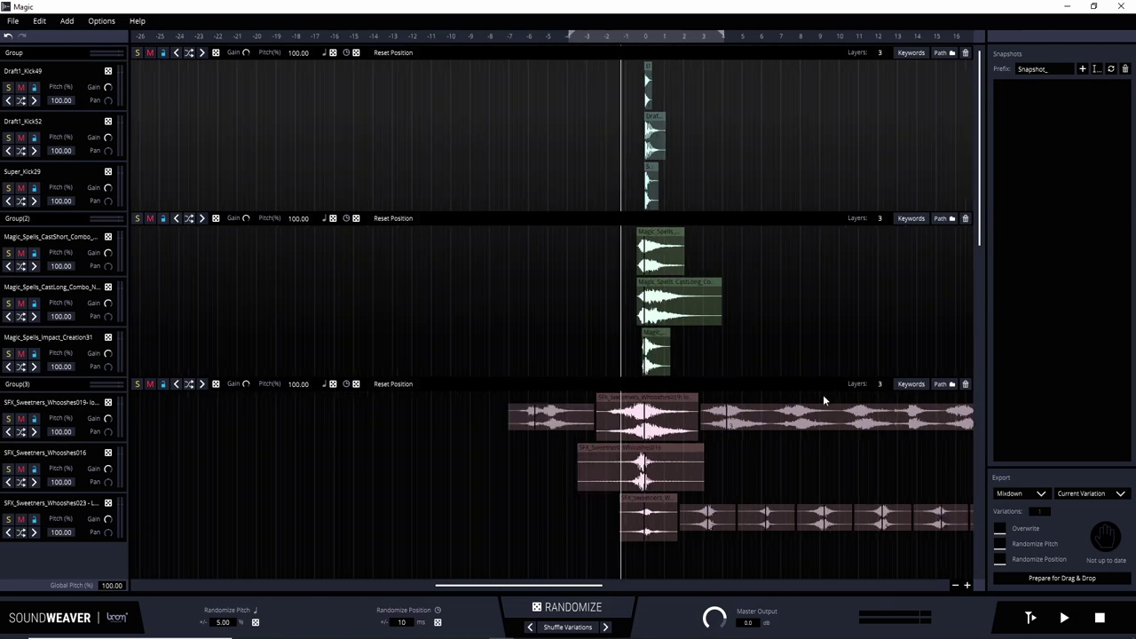
# Step: Save the auditioned variation as Snapshot_01, shuffle variations, and reset the Magic_Spells clip position
pyautogui.press('space')
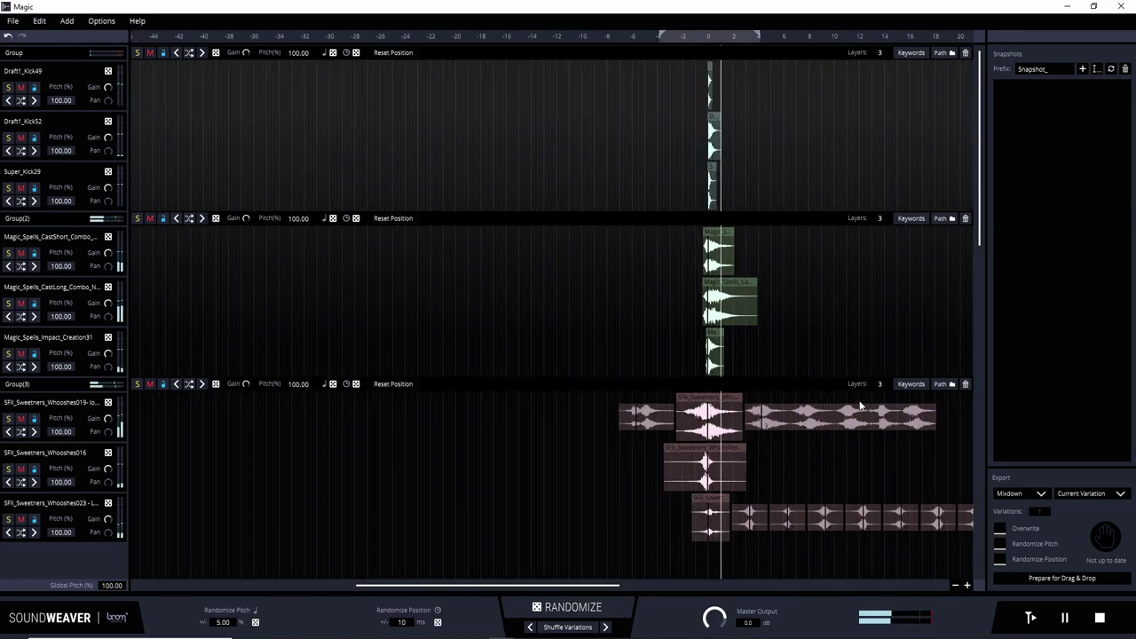
pyautogui.press('space')
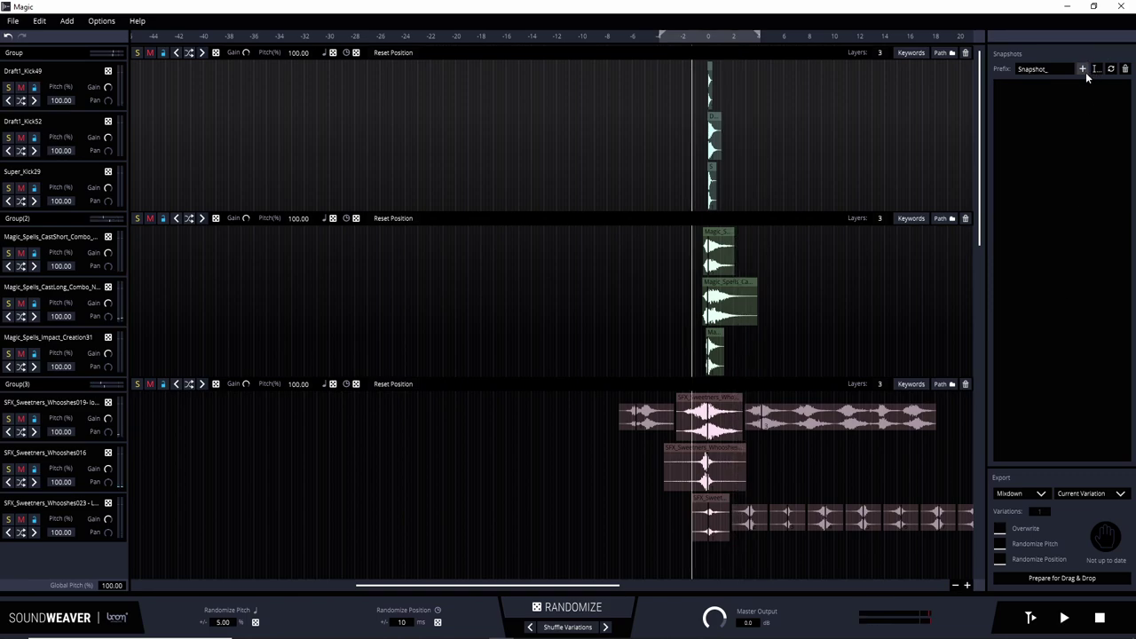
pyautogui.click(1082, 68)
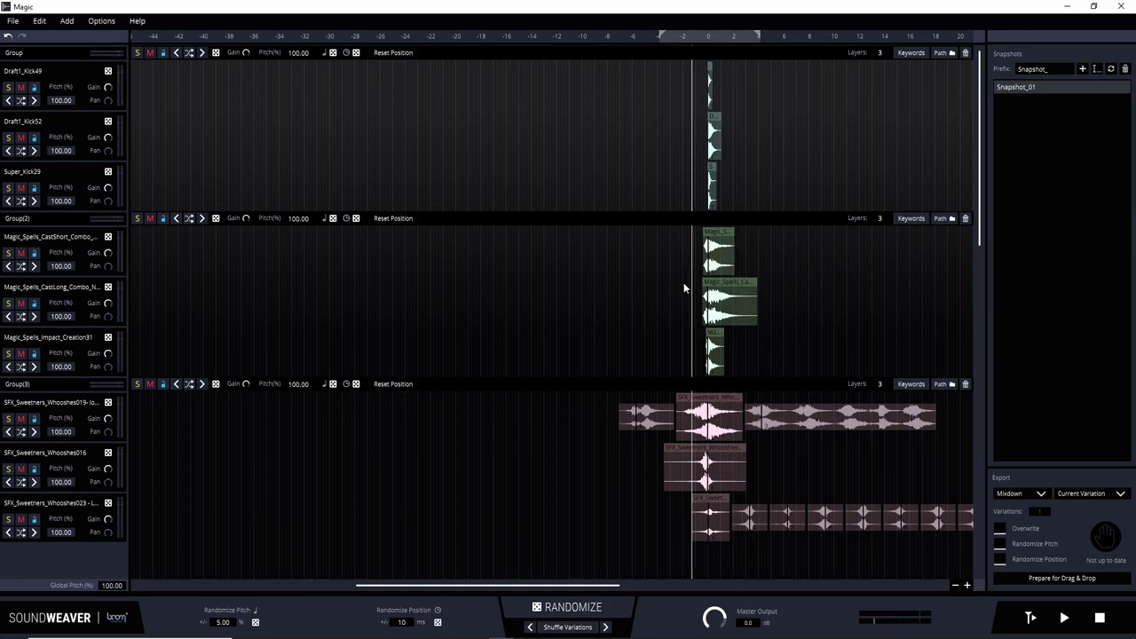
pyautogui.click(568, 627)
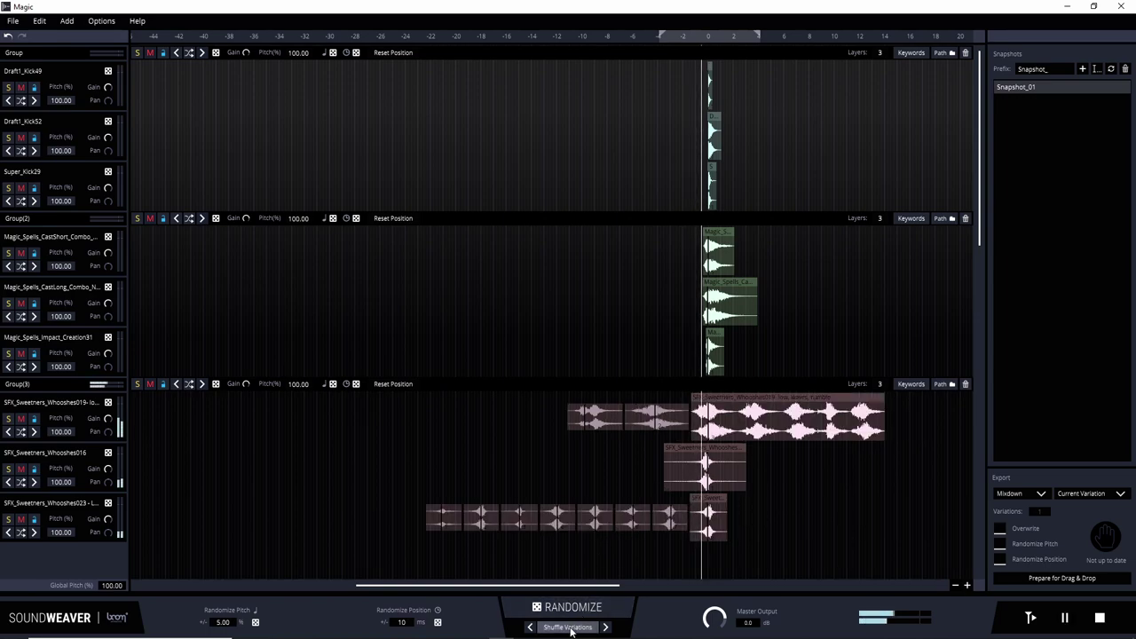
pyautogui.rightClick(717, 364)
pyautogui.click(717, 368)
# Step: Reshuffle and randomize all three groups, audition, and save as Snapshot_02
pyautogui.click(568, 626)
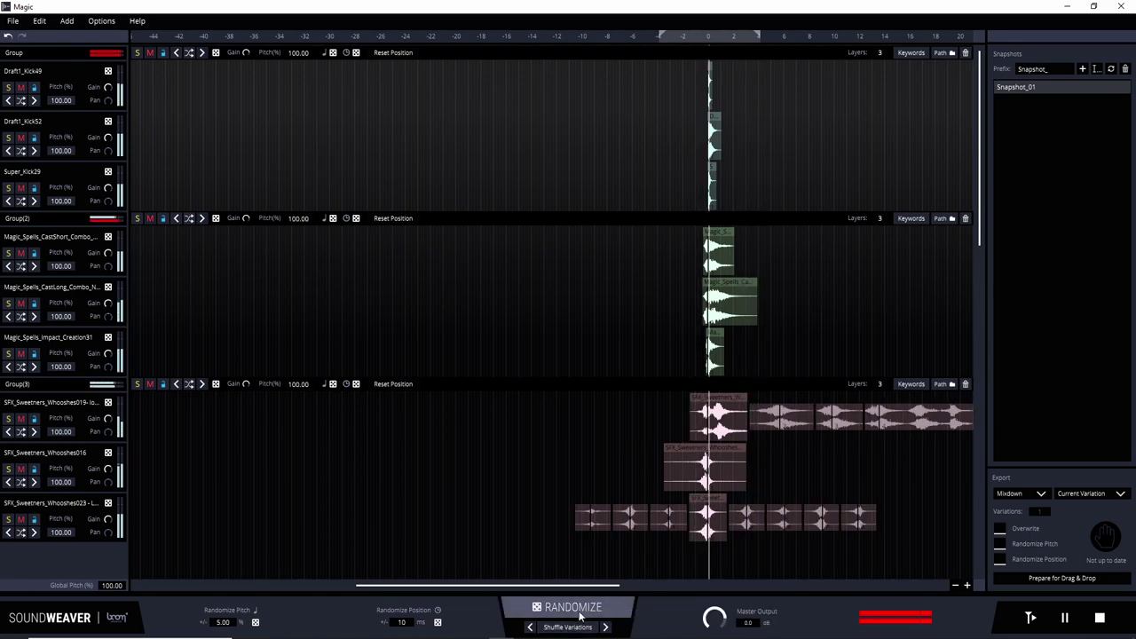
pyautogui.scroll(-3, 825, 352)
pyautogui.scroll(3, 824, 364)
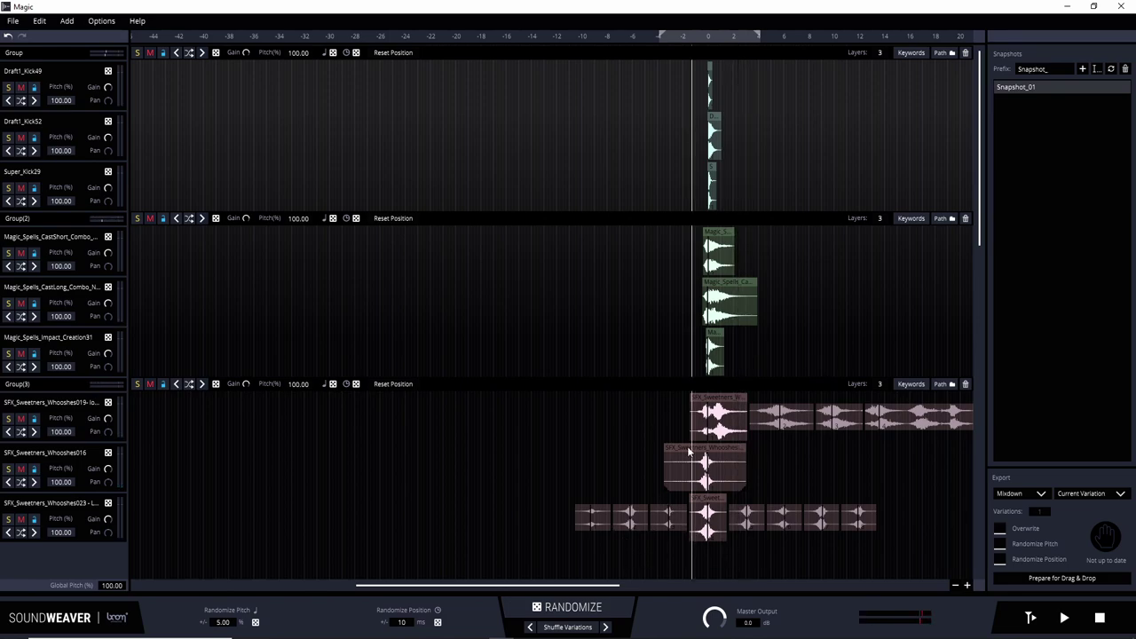
pyautogui.click(587, 609)
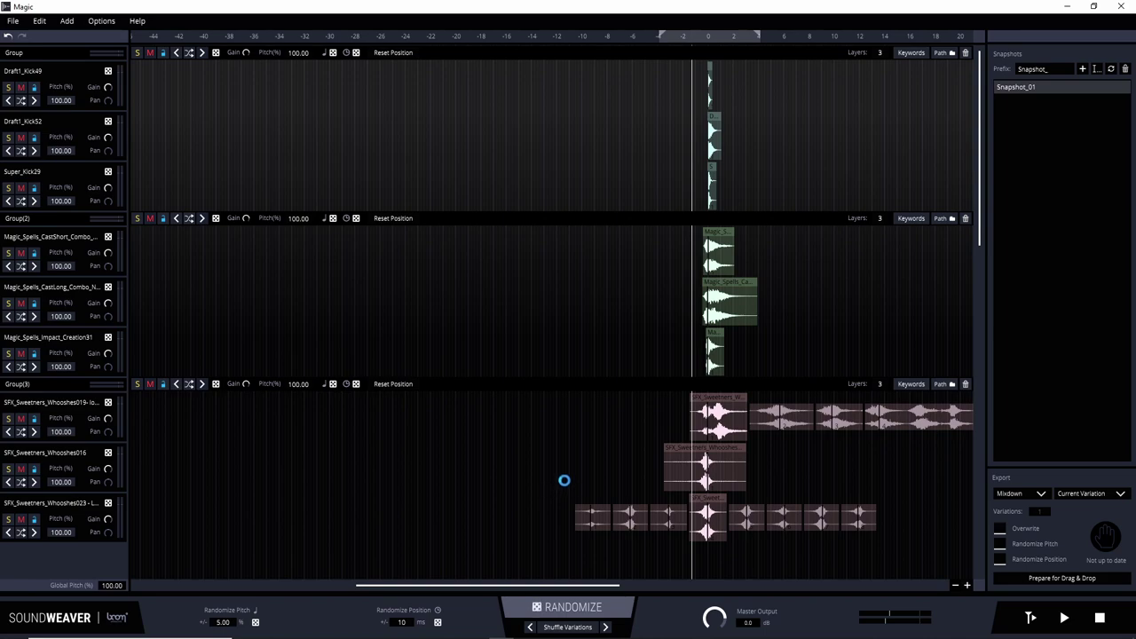
pyautogui.press('space')
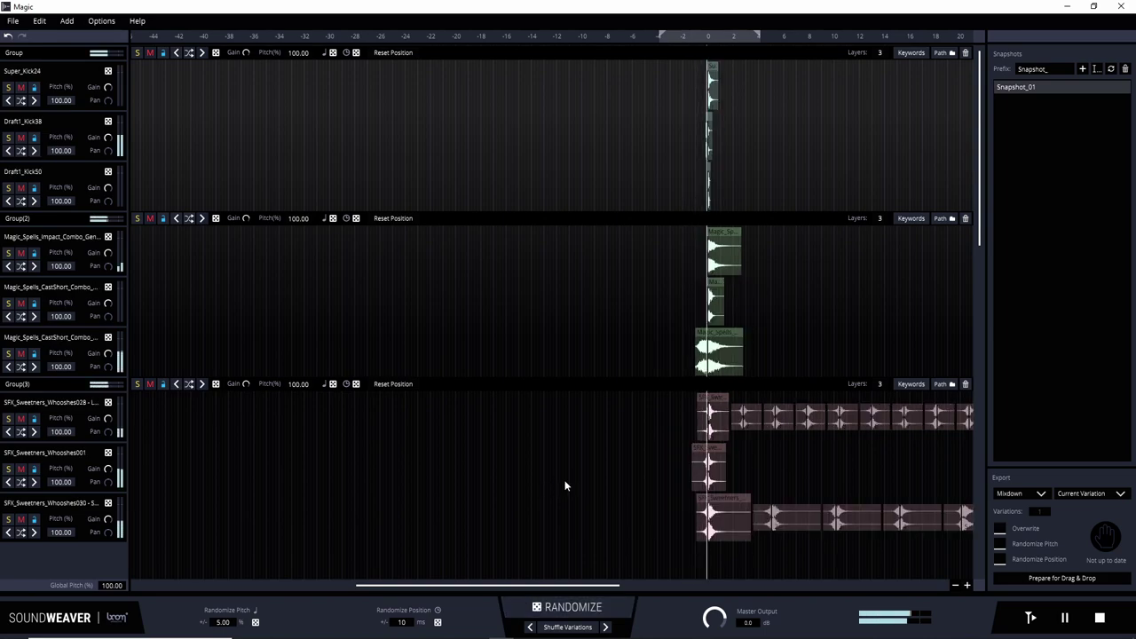
pyautogui.click(1082, 69)
# Step: Randomize all three groups twice more and save the result as Snapshot_03
pyautogui.click(577, 609)
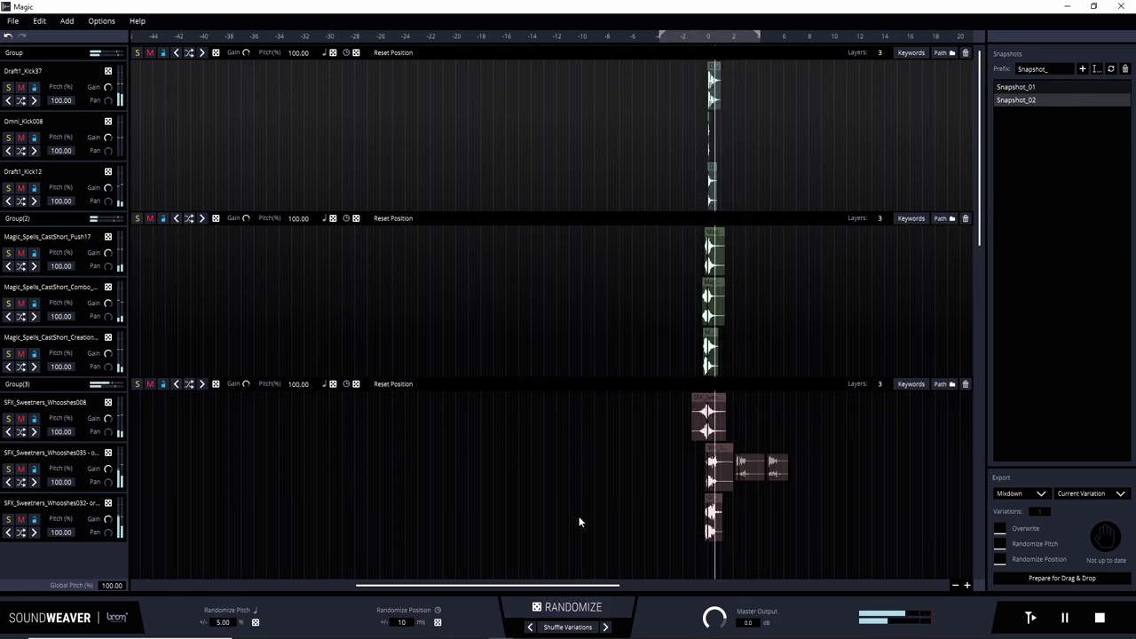
pyautogui.click(570, 607)
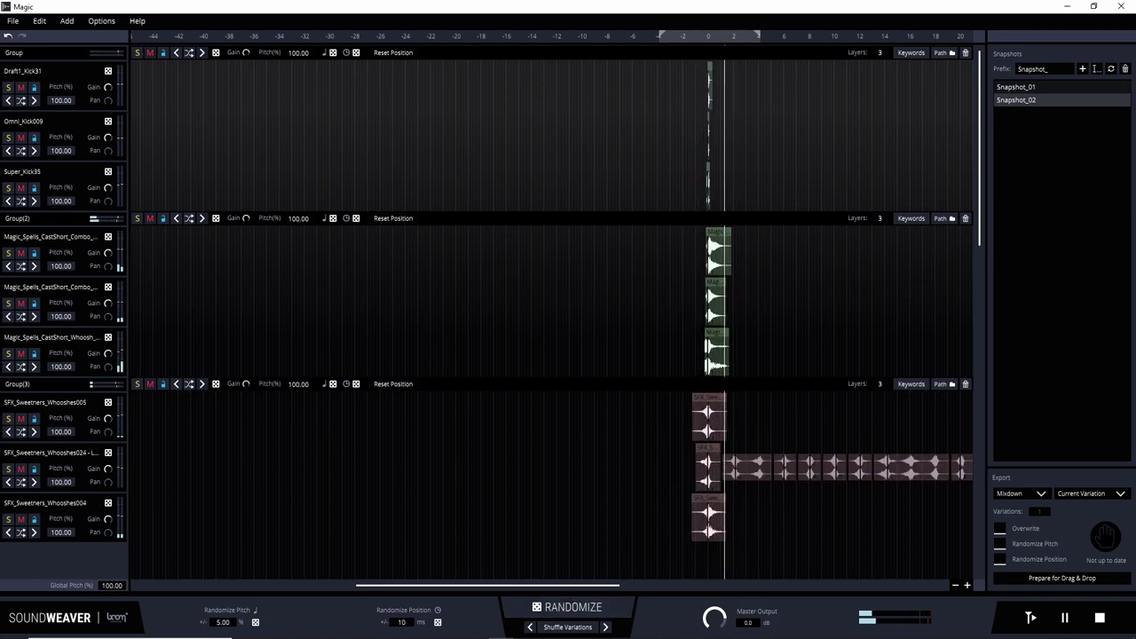
pyautogui.click(1083, 70)
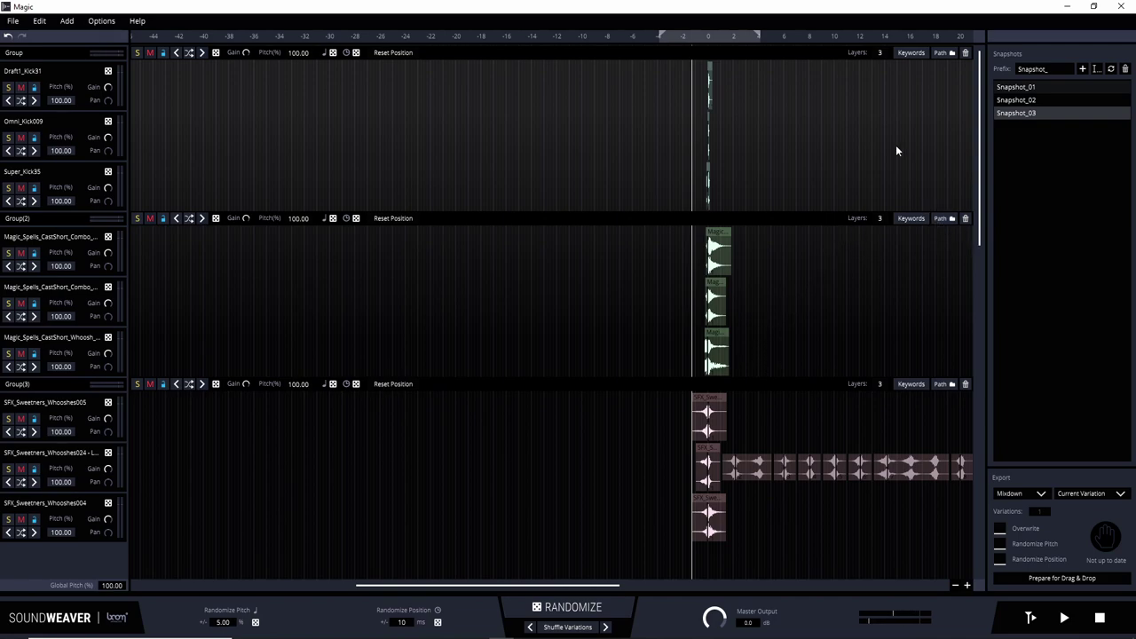
pyautogui.click(911, 53)
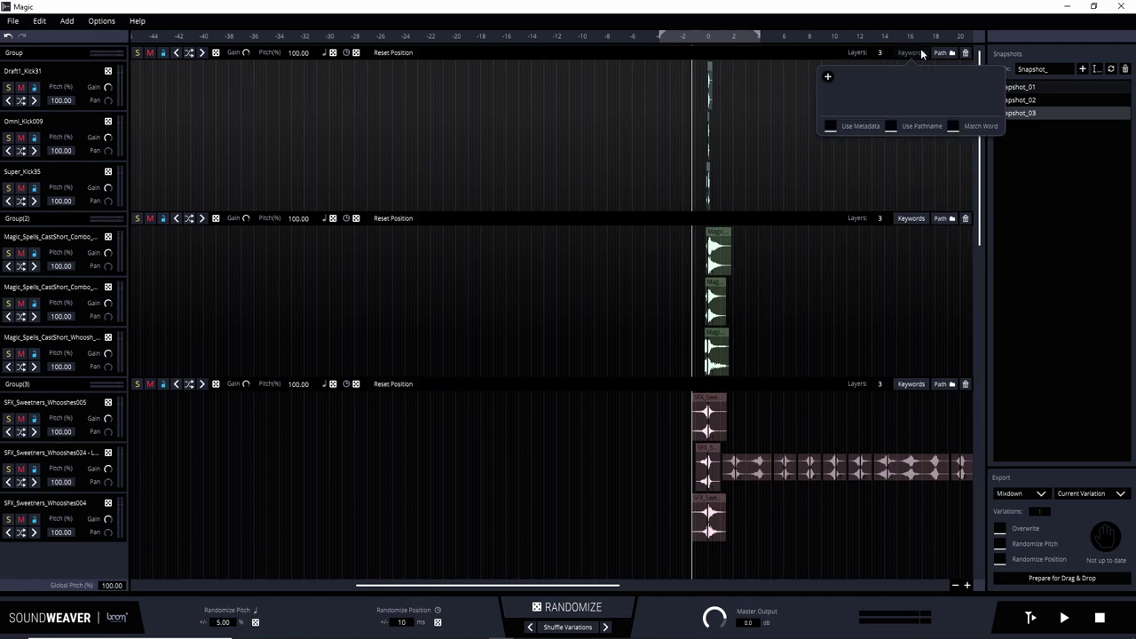
# Step: Add the keyword 'kick' to the first group's filter and confirm re-randomizing its layers
pyautogui.click(829, 77)
pyautogui.click(862, 76)
pyautogui.click(829, 78)
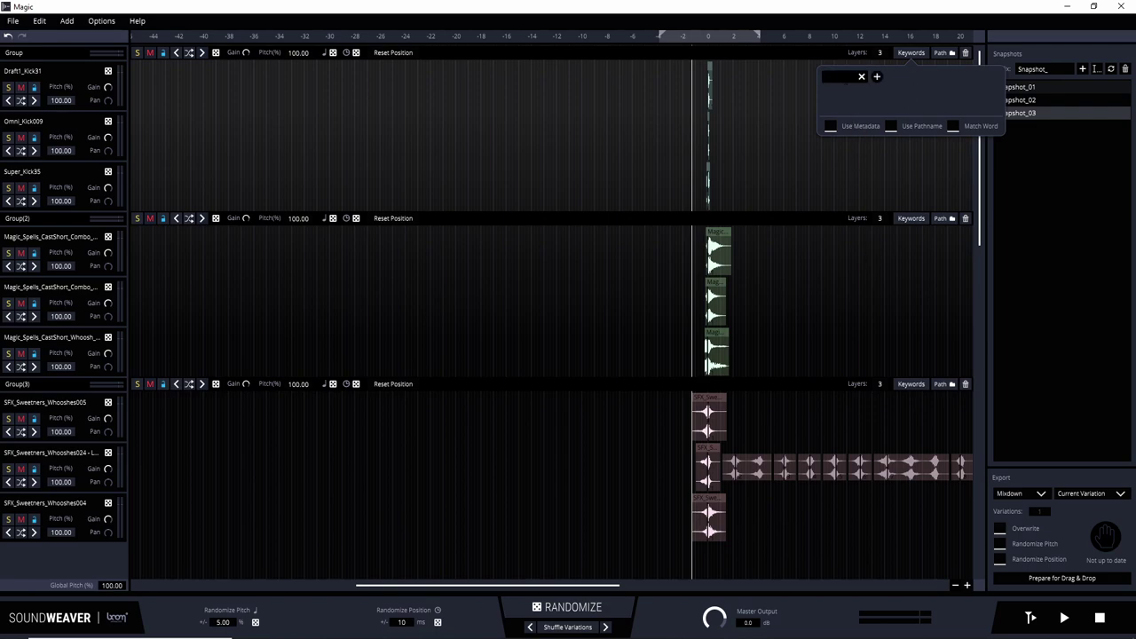
pyautogui.write('kick')
pyautogui.press('Return')
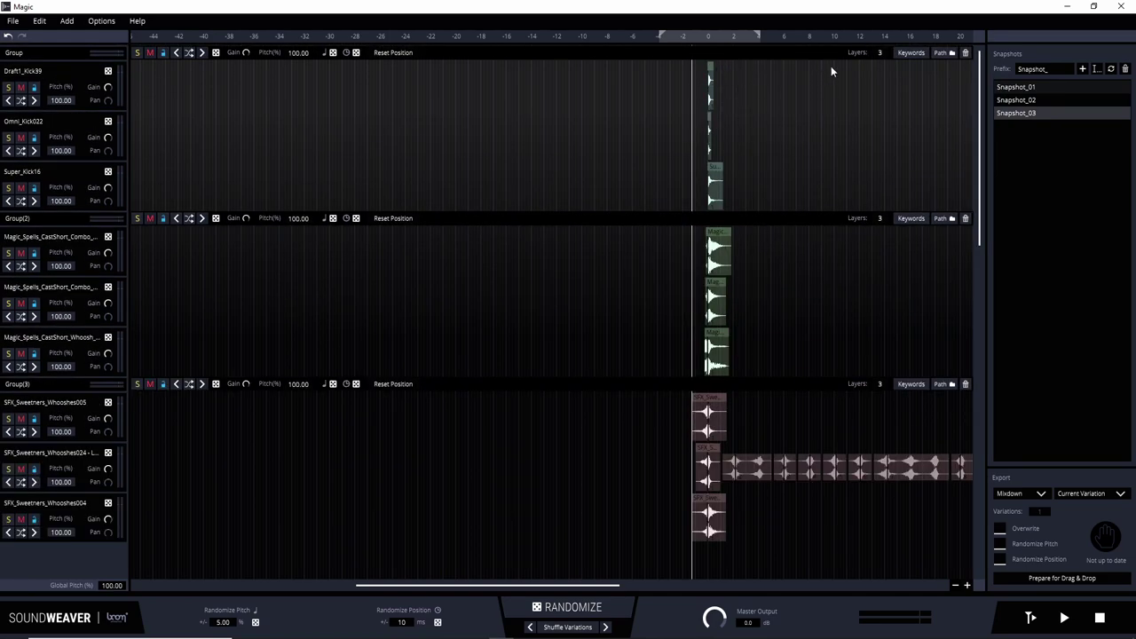
pyautogui.click(911, 53)
pyautogui.click(877, 76)
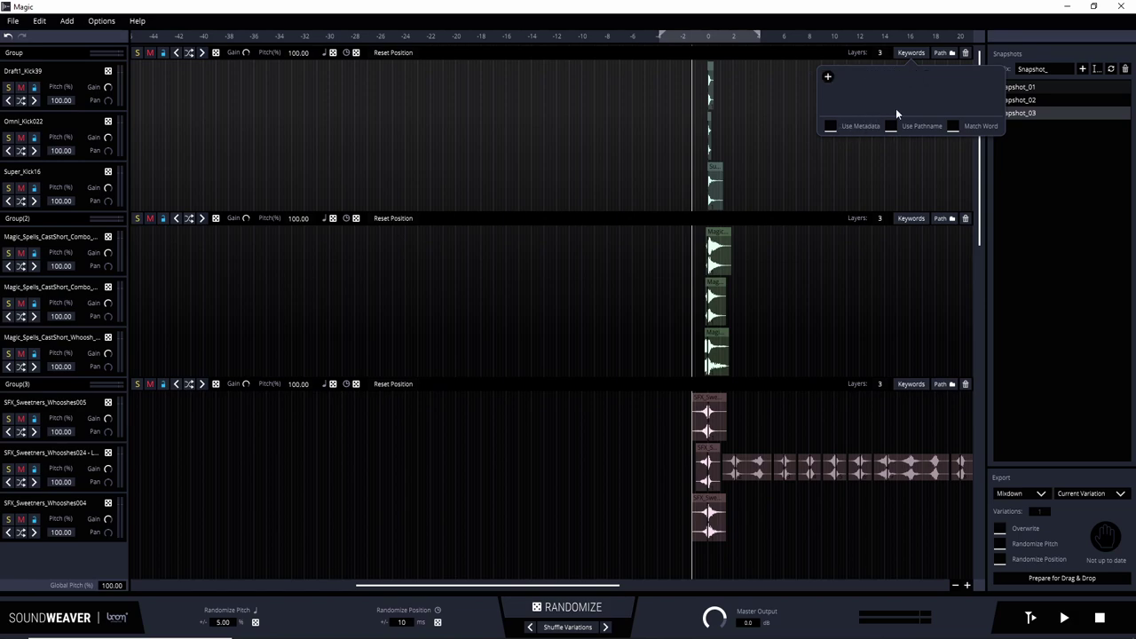
pyautogui.click(782, 83)
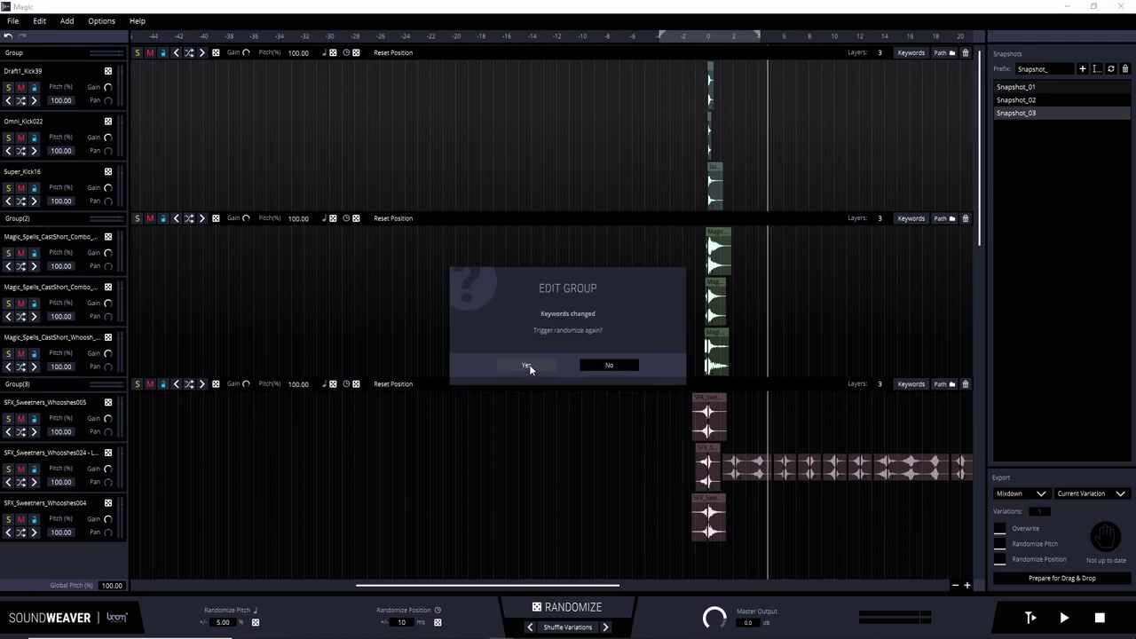
pyautogui.click(529, 365)
pyautogui.click(942, 55)
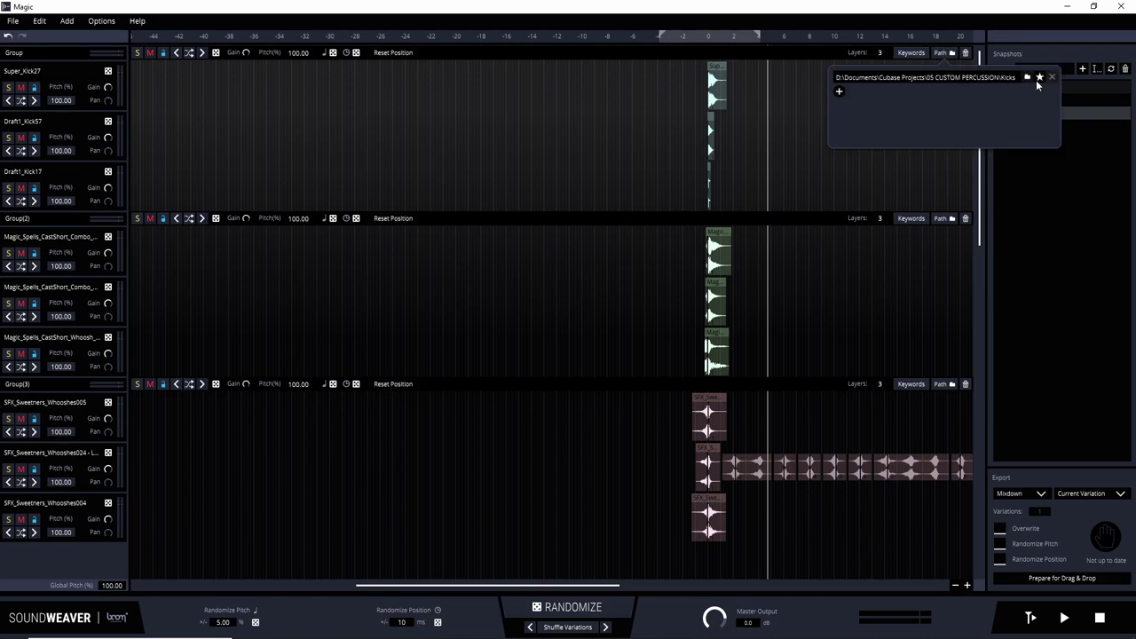
pyautogui.click(839, 90)
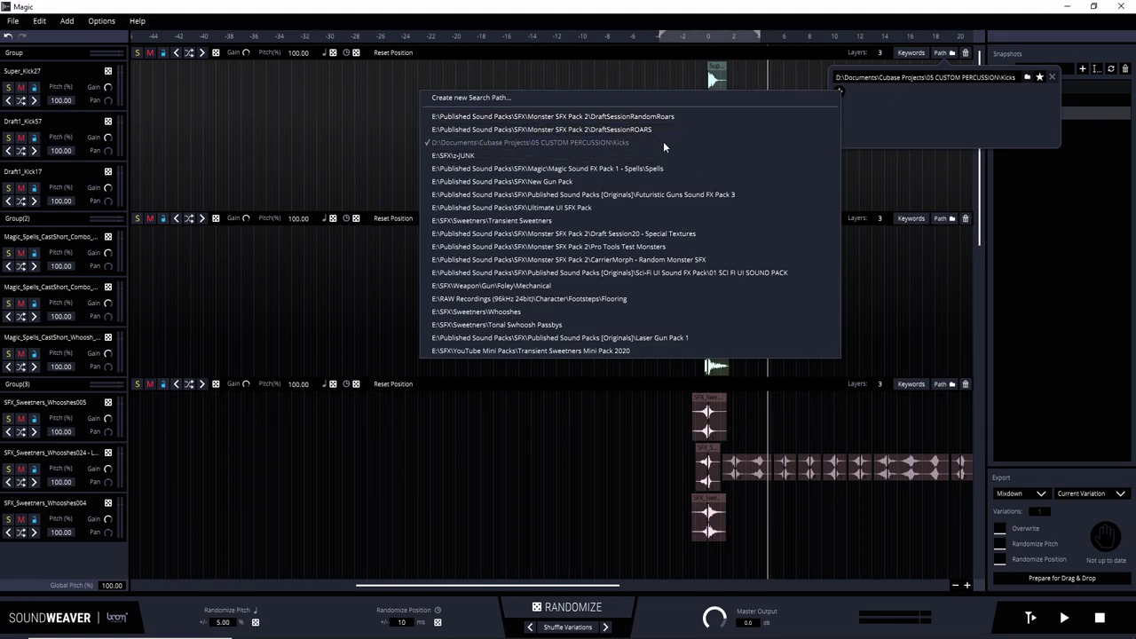
pyautogui.click(554, 155)
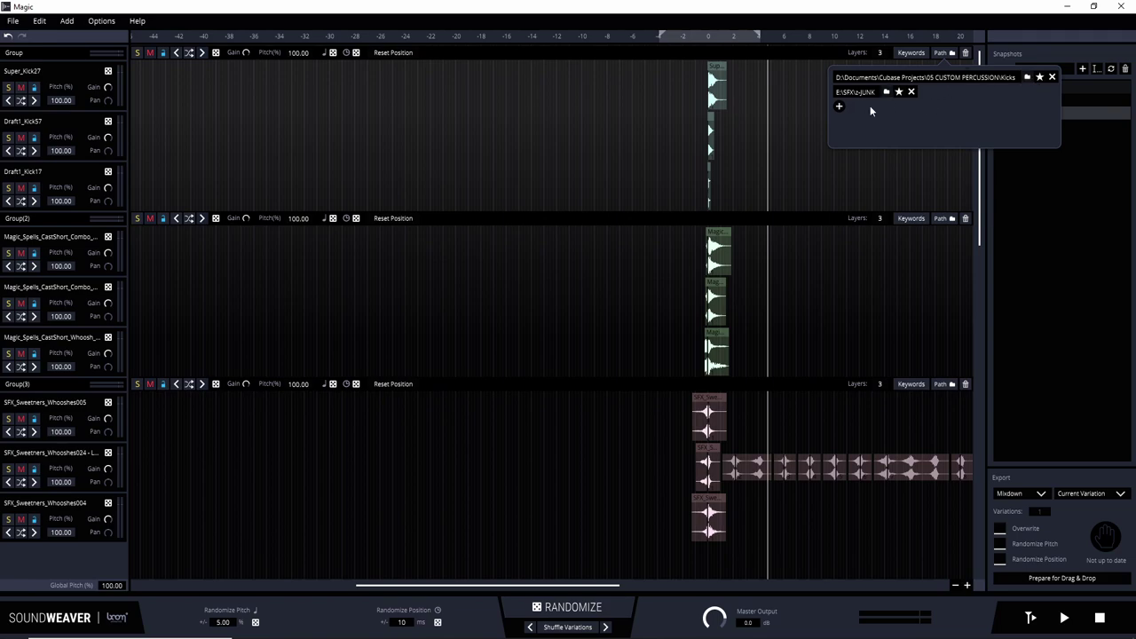
pyautogui.click(911, 92)
pyautogui.click(804, 115)
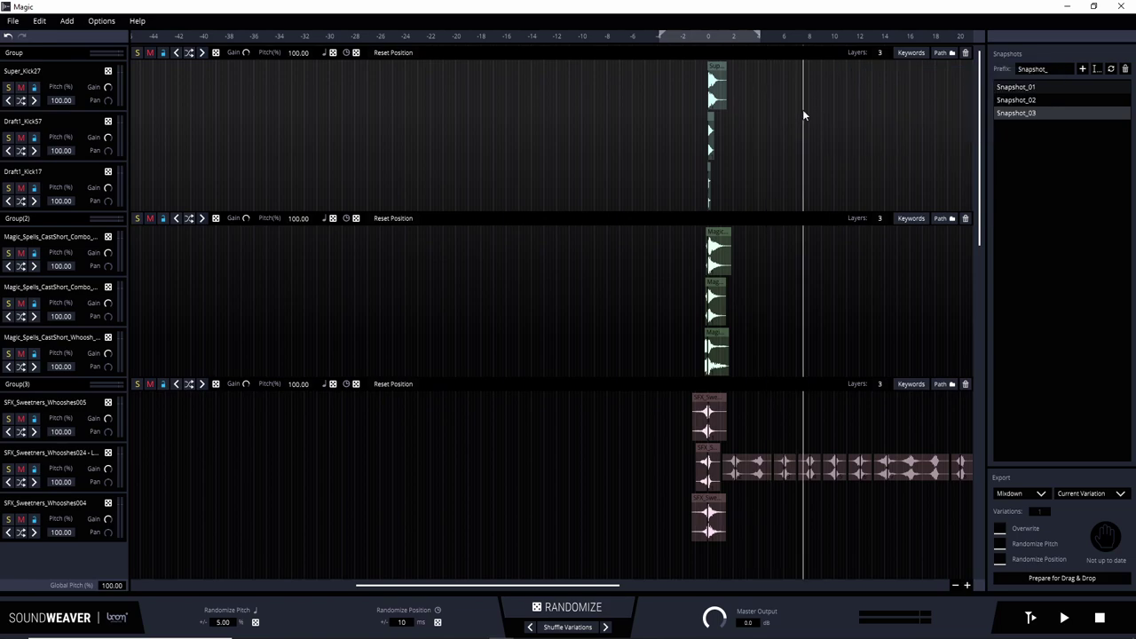
pyautogui.moveTo(881, 57); pyautogui.dragTo(881, 52)
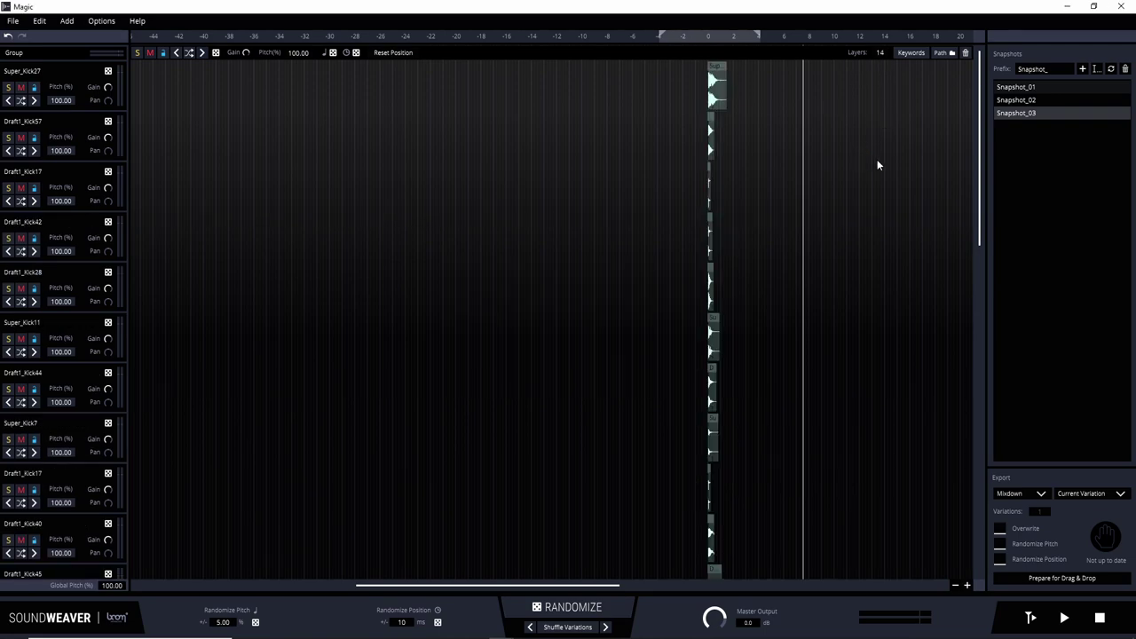
pyautogui.scroll(-3, 842, 266)
pyautogui.scroll(3, 839, 315)
pyautogui.moveTo(879, 53); pyautogui.dragTo(880, 67)
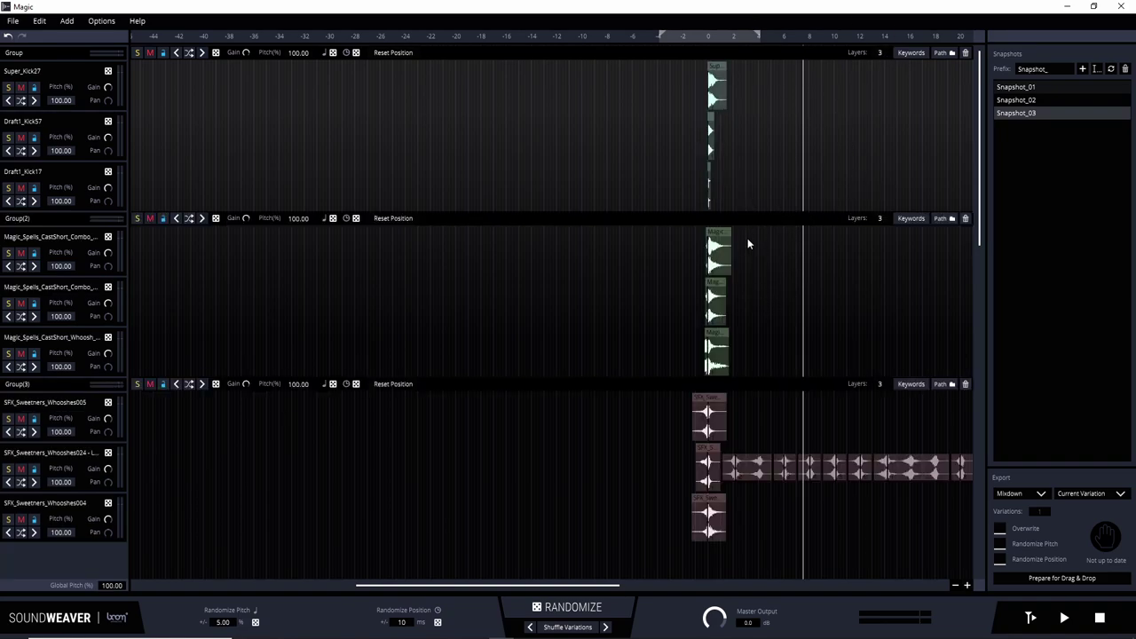
# Step: Set the playback start, randomize every layer's pitch, and audition the result
pyautogui.scroll(2, 616, 38)
pyautogui.click(617, 37)
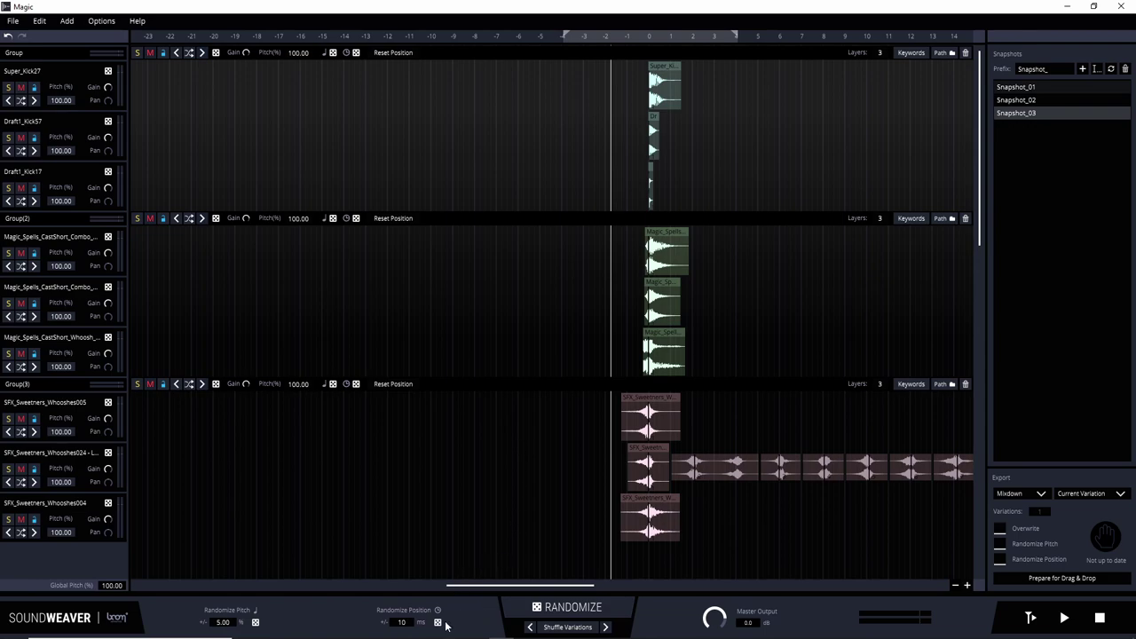
pyautogui.click(255, 624)
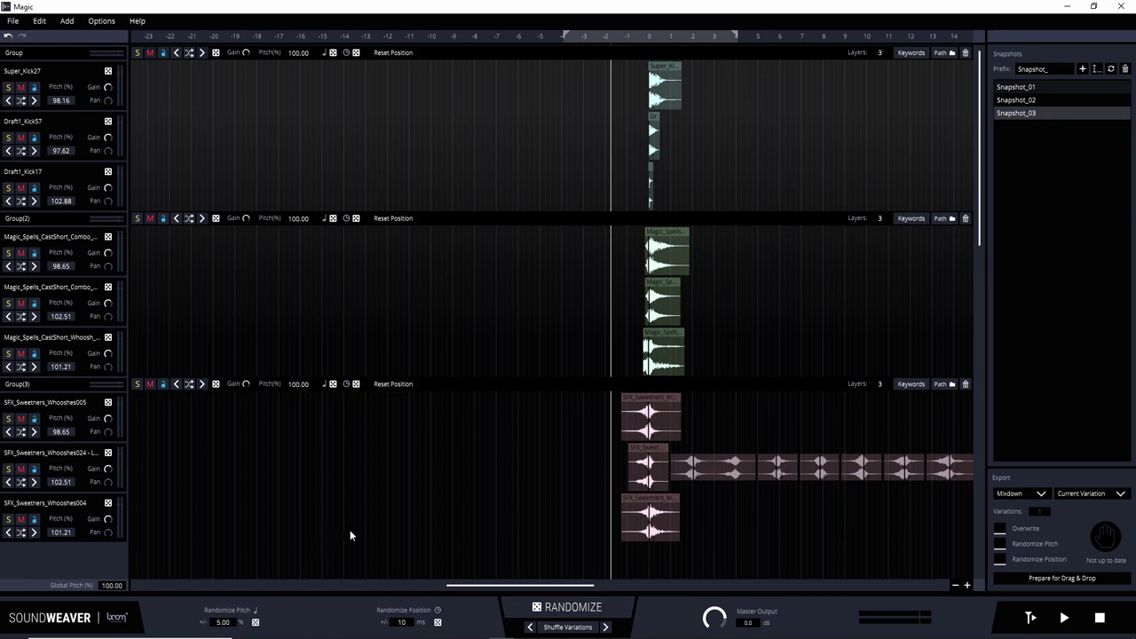
pyautogui.press('space')
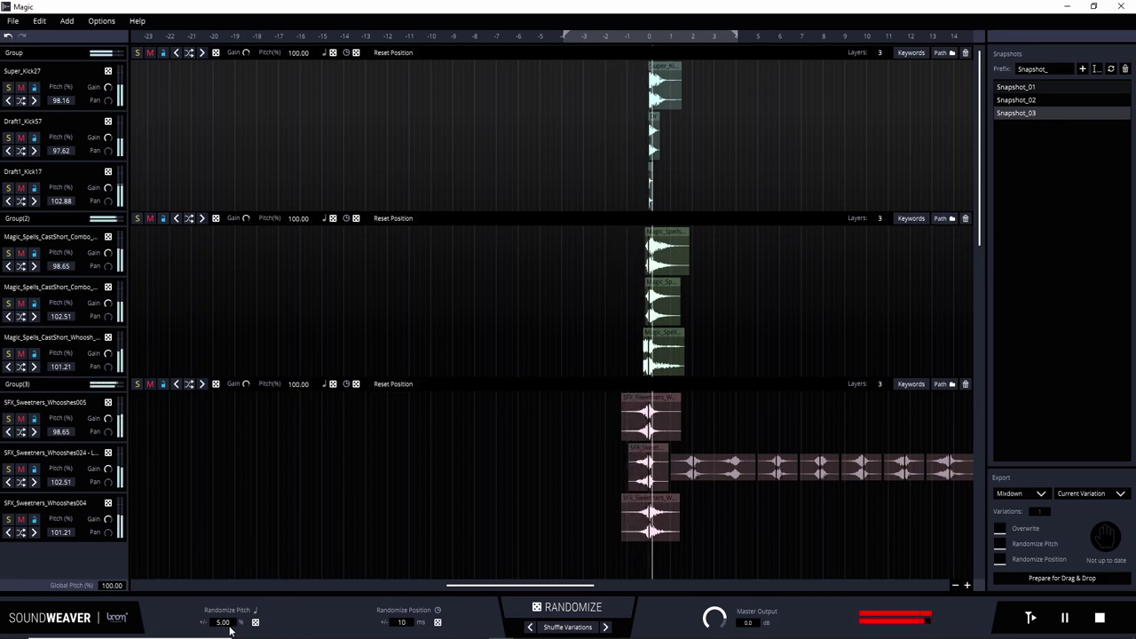
pyautogui.press('space')
# Step: Widen the pitch range to ±17.08%, re-roll all layer pitches twice, and audition
pyautogui.moveTo(229, 628); pyautogui.dragTo(229, 603)
pyautogui.click(256, 623)
pyautogui.press('space')
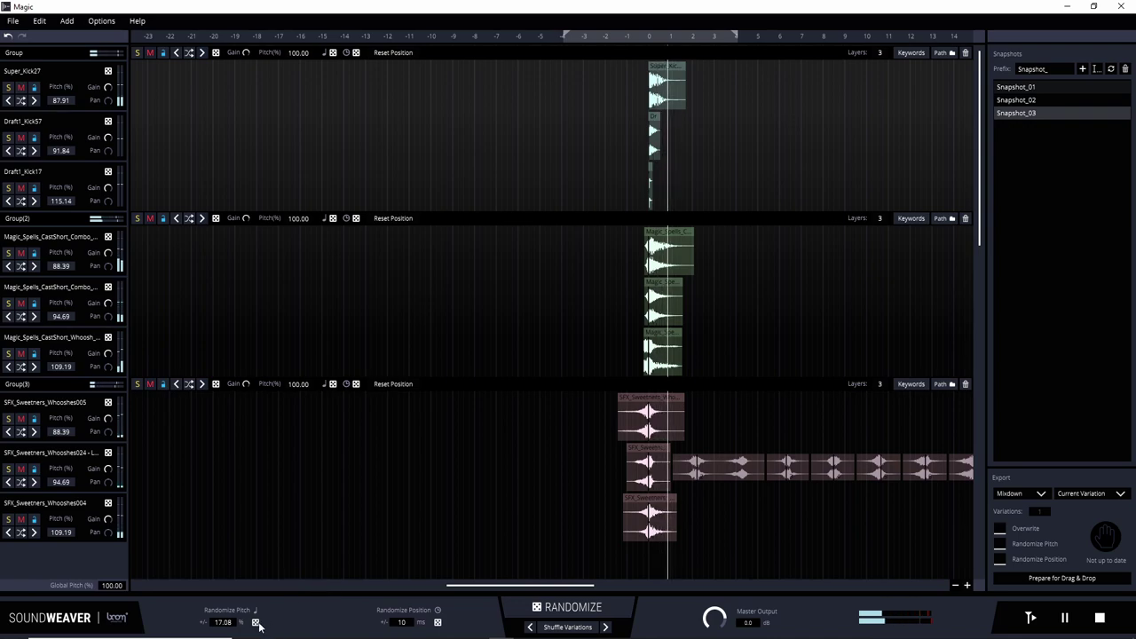
pyautogui.click(255, 623)
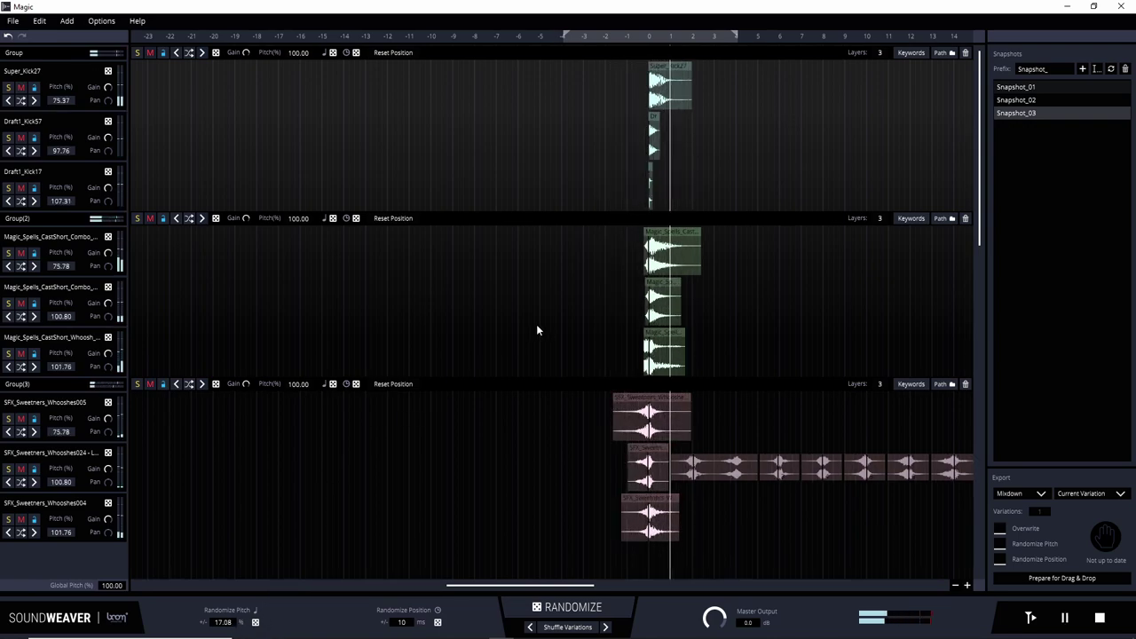
pyautogui.press('space')
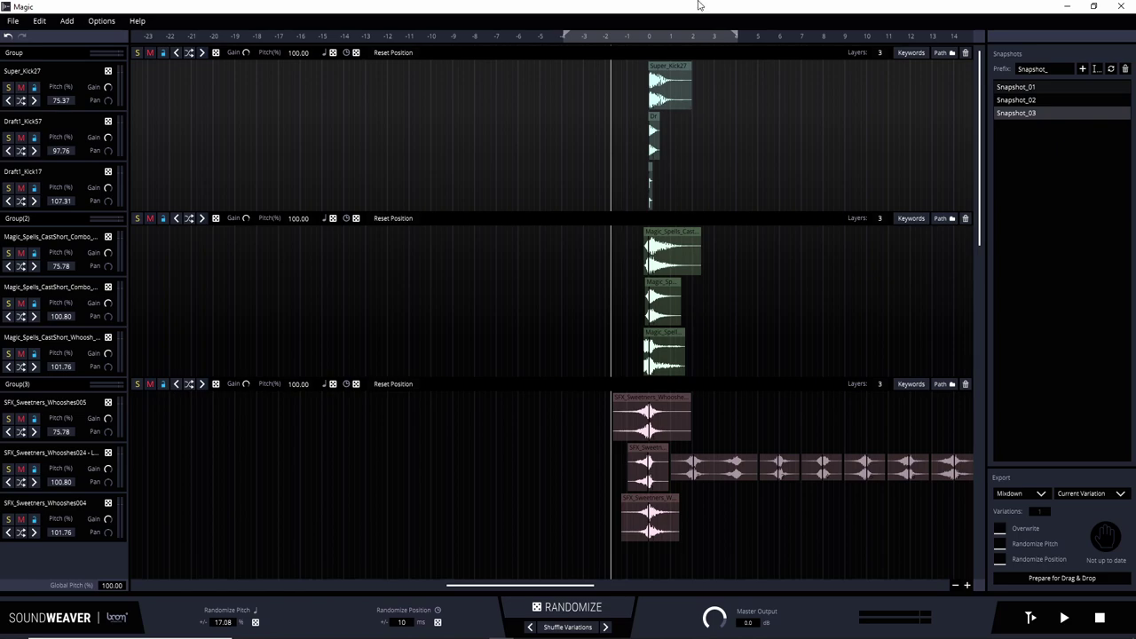
pyautogui.click(91, 23)
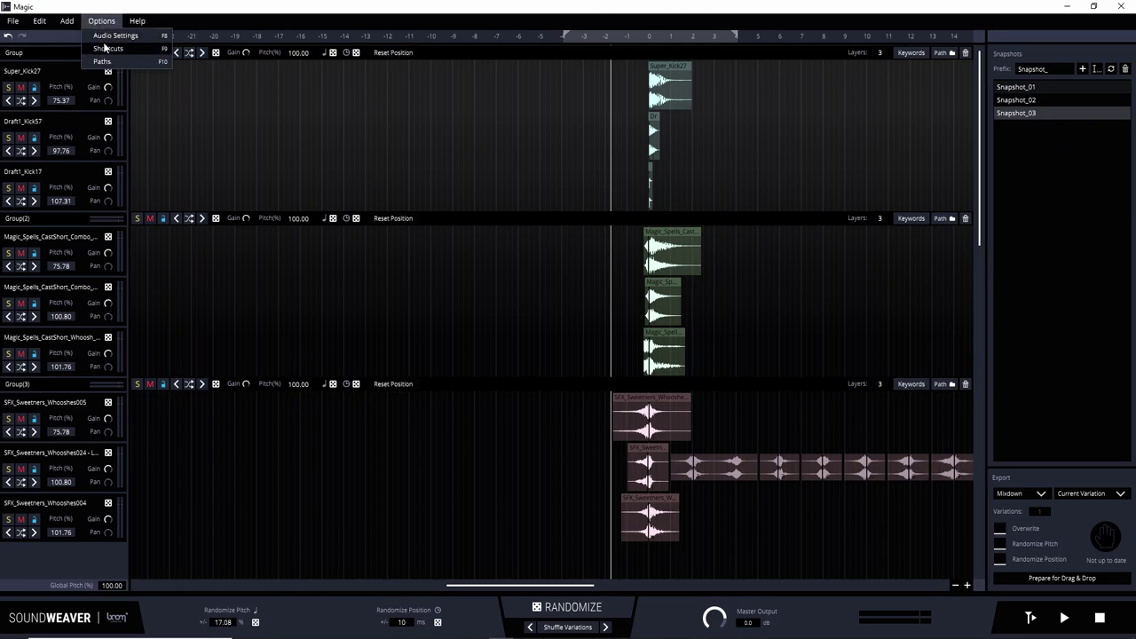
pyautogui.click(107, 48)
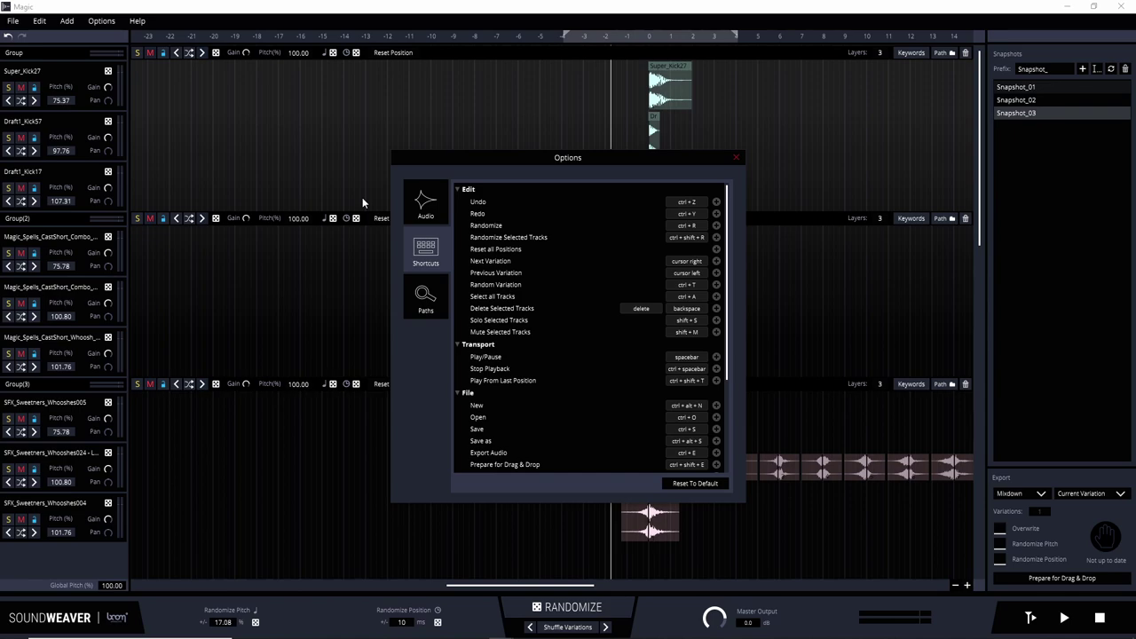
pyautogui.scroll(-3, 550, 330)
pyautogui.scroll(3, 550, 330)
pyautogui.click(736, 159)
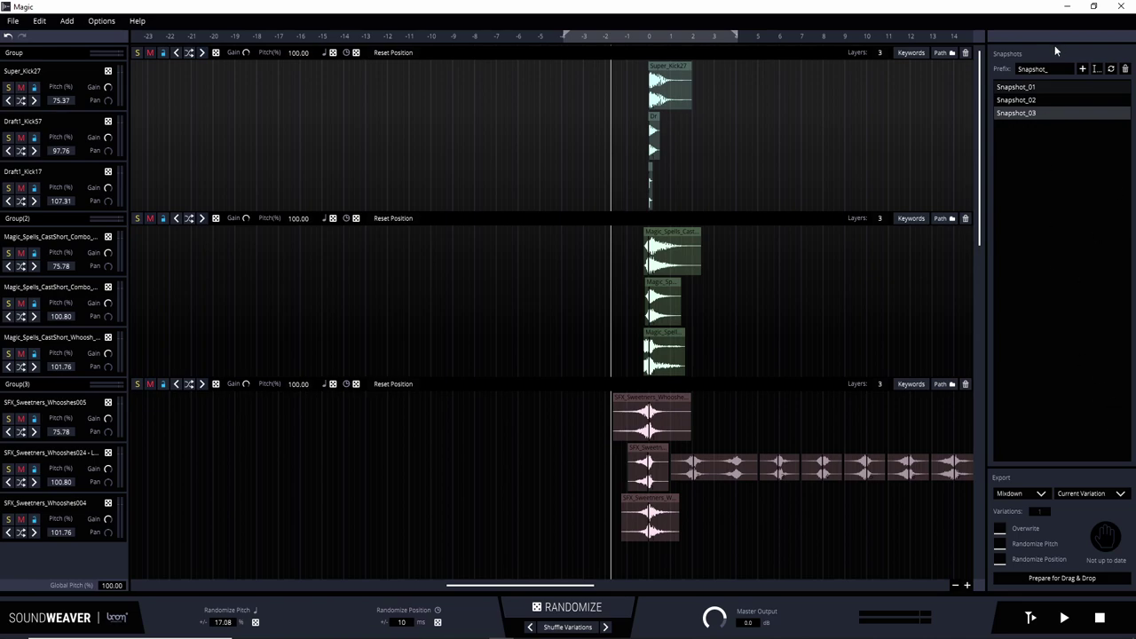
# Step: Set the Export mode to Random Variations
pyautogui.click(1106, 495)
pyautogui.click(1092, 519)
pyautogui.click(1083, 499)
pyautogui.click(1088, 506)
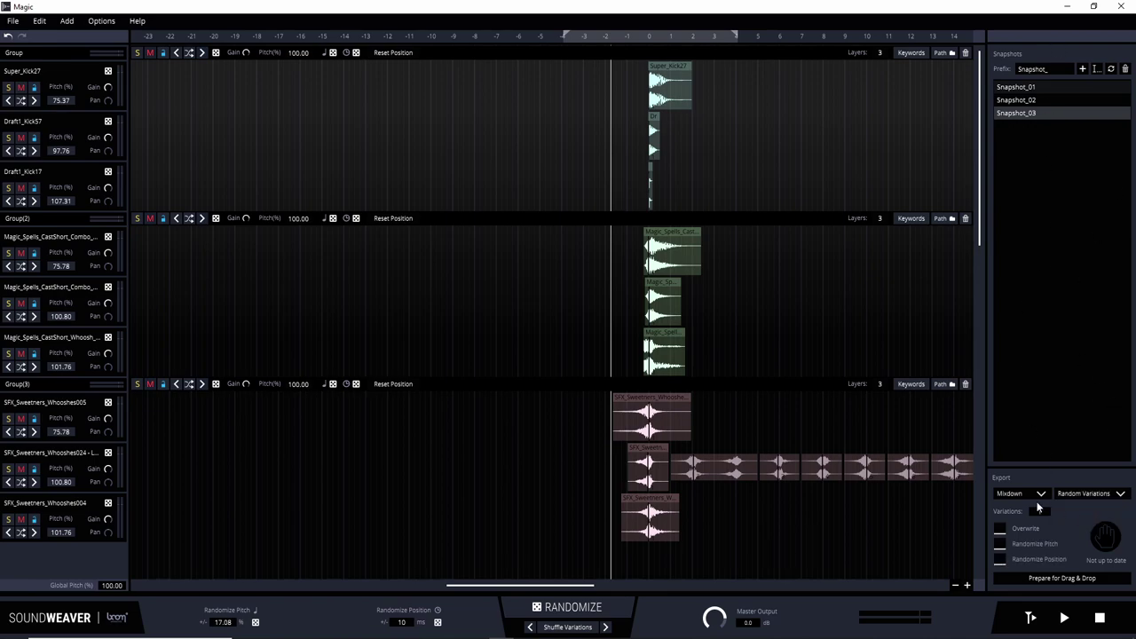
pyautogui.click(1115, 495)
pyautogui.click(1080, 544)
# Step: Move the loop start right to just before −1, near the clips' start
pyautogui.moveTo(566, 35); pyautogui.dragTo(586, 35)
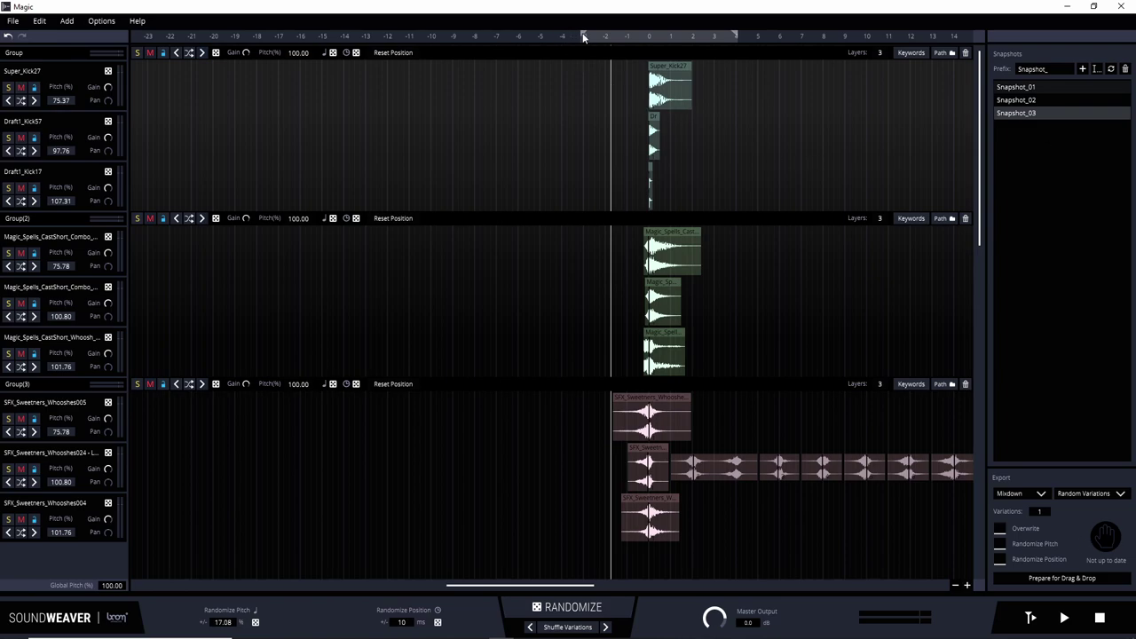
pyautogui.click(638, 37)
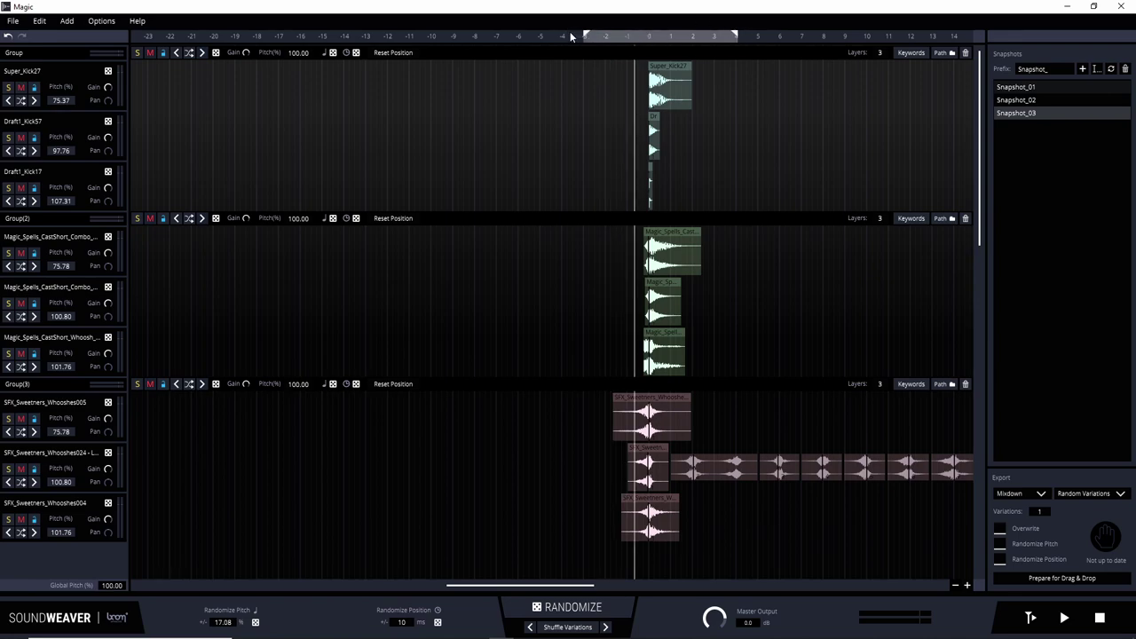
pyautogui.moveTo(585, 36); pyautogui.dragTo(609, 37)
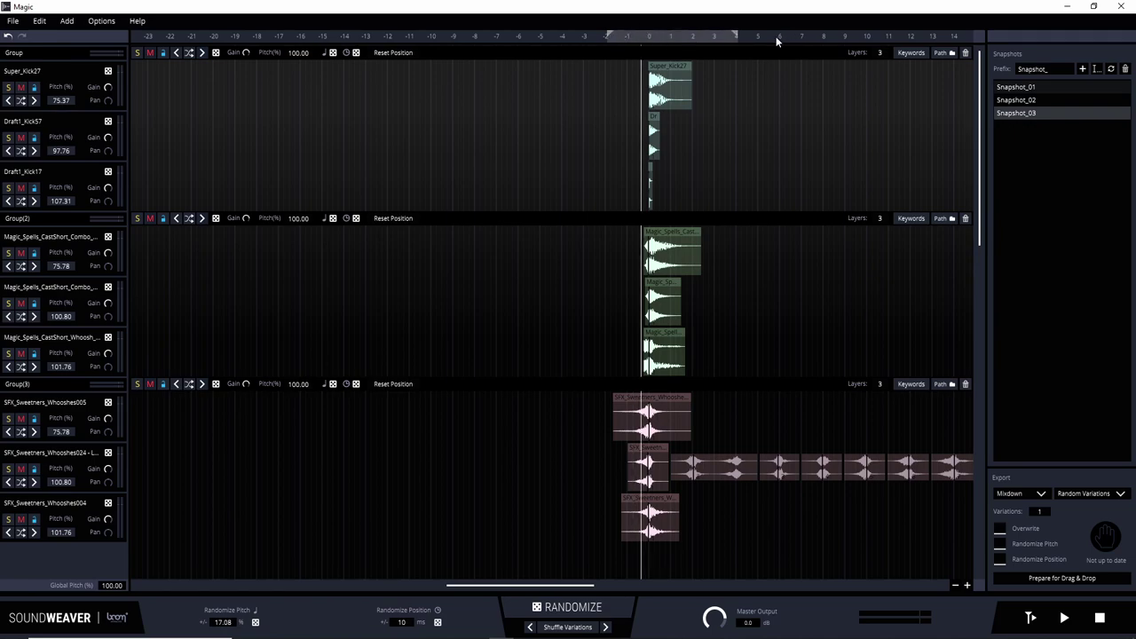
# Step: Audition the loop with its end pulled in, then save the layers as Snapshot_04
pyautogui.click(646, 39)
pyautogui.click(618, 38)
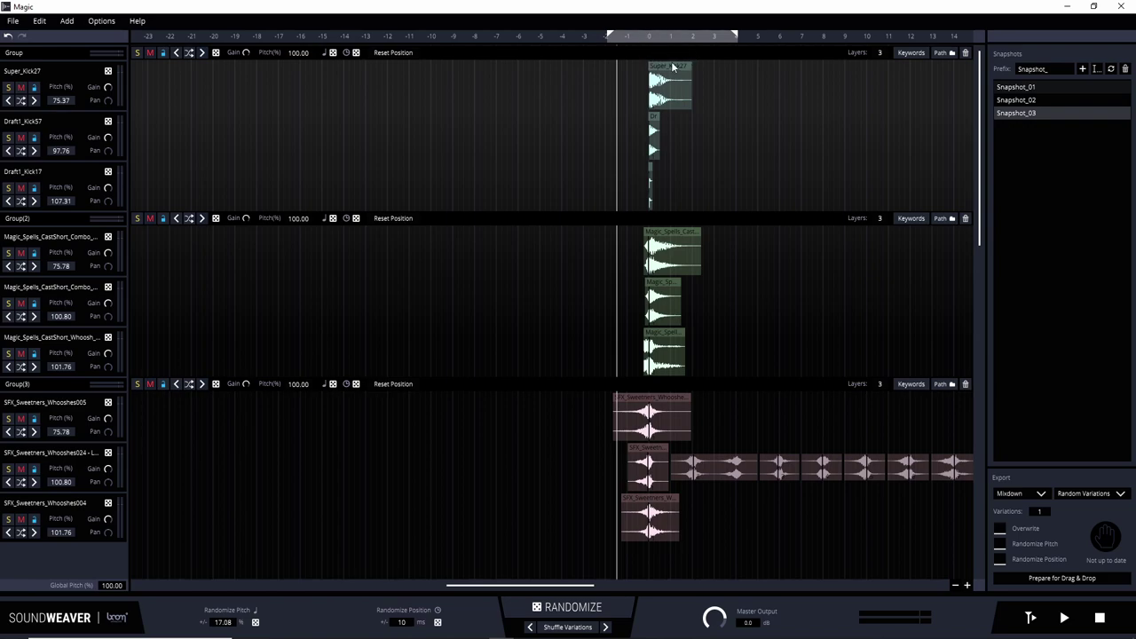
pyautogui.press('space')
pyautogui.moveTo(736, 35); pyautogui.dragTo(707, 38)
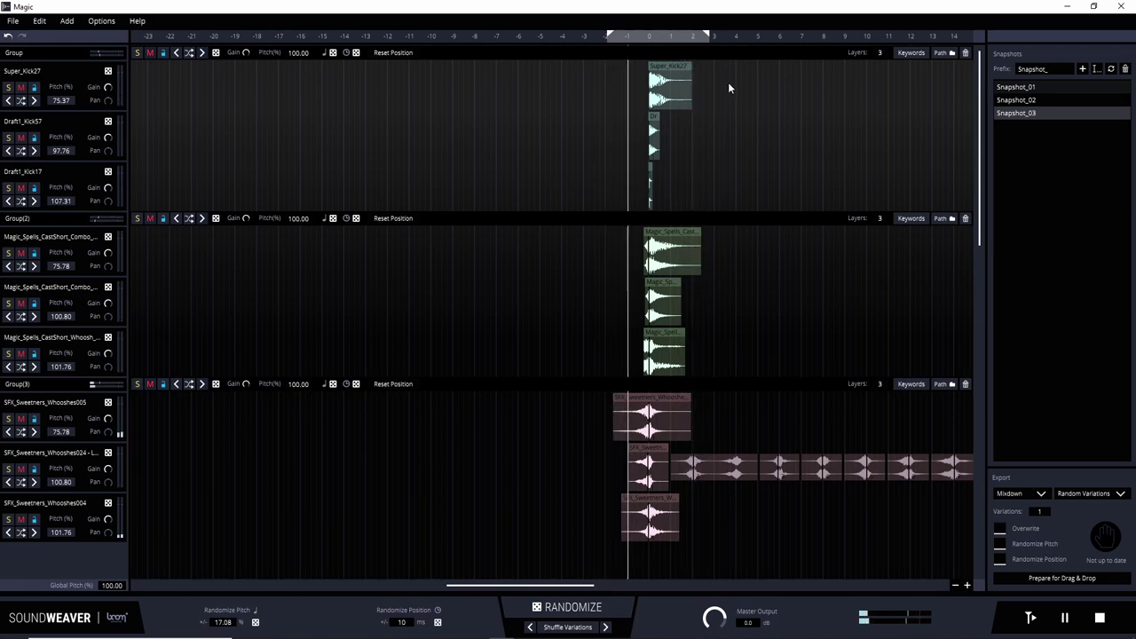
pyautogui.press('space')
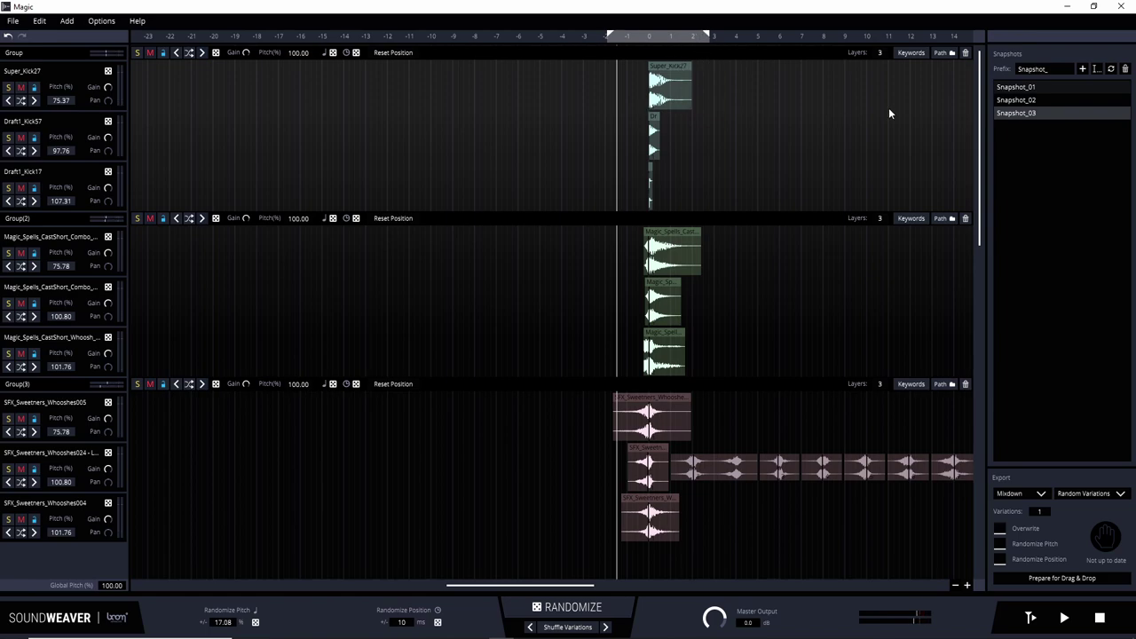
pyautogui.click(1083, 70)
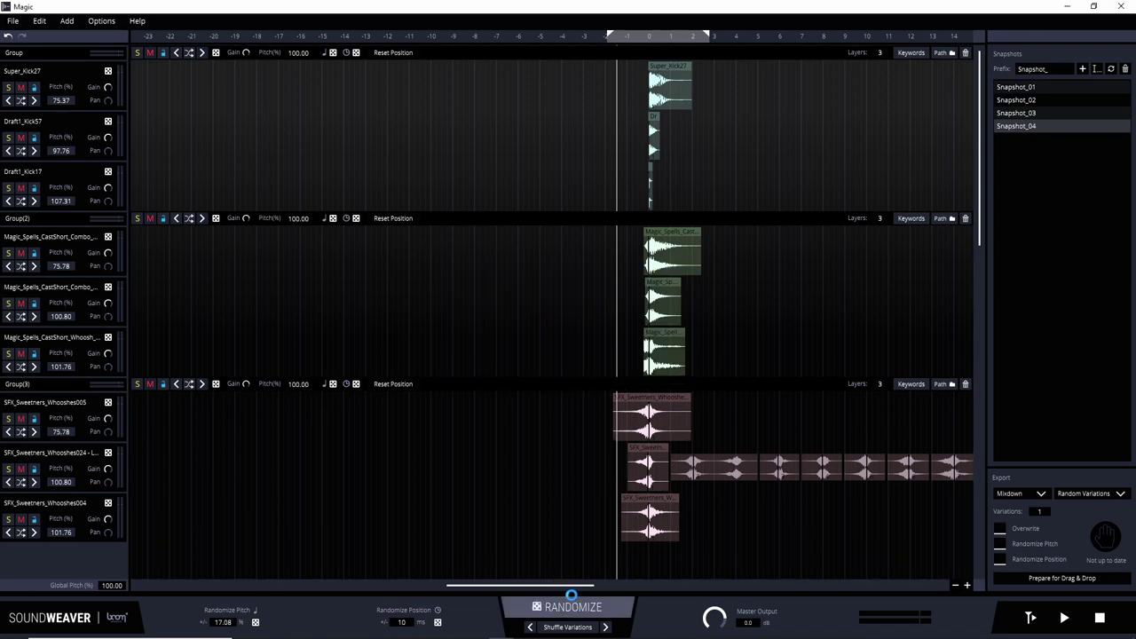
# Step: Randomize fresh layers, audition and save them as Snapshot_05, then recall Snapshot_04
pyautogui.click(577, 599)
pyautogui.moveTo(613, 35); pyautogui.dragTo(626, 35)
pyautogui.moveTo(708, 35); pyautogui.dragTo(698, 37)
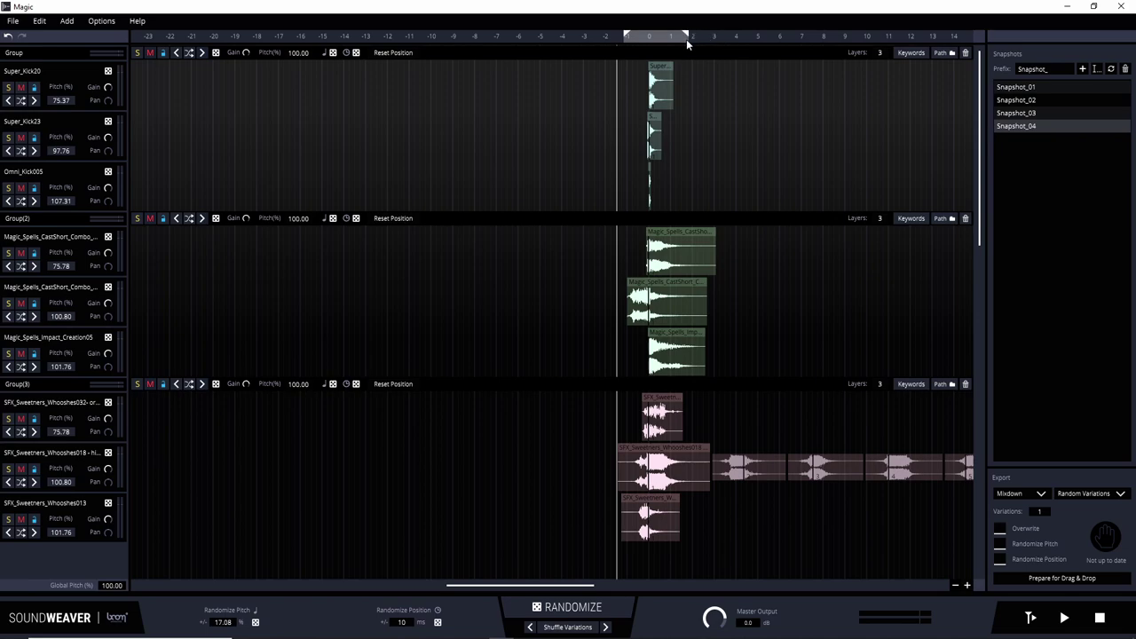
pyautogui.press('space')
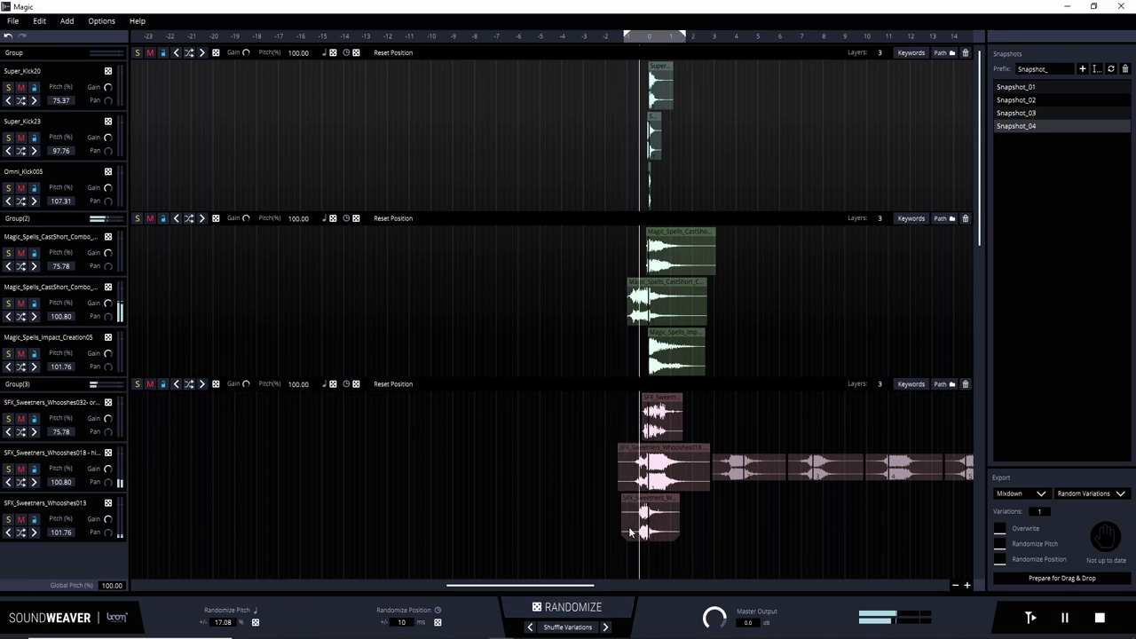
pyautogui.press('space')
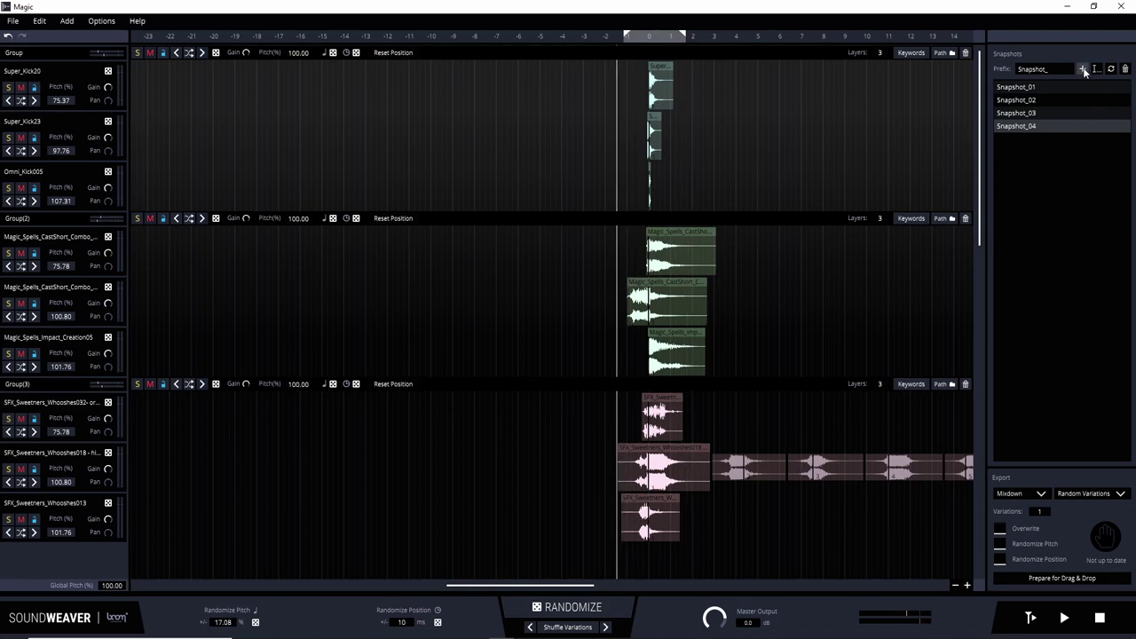
pyautogui.moveTo(684, 39); pyautogui.dragTo(758, 45)
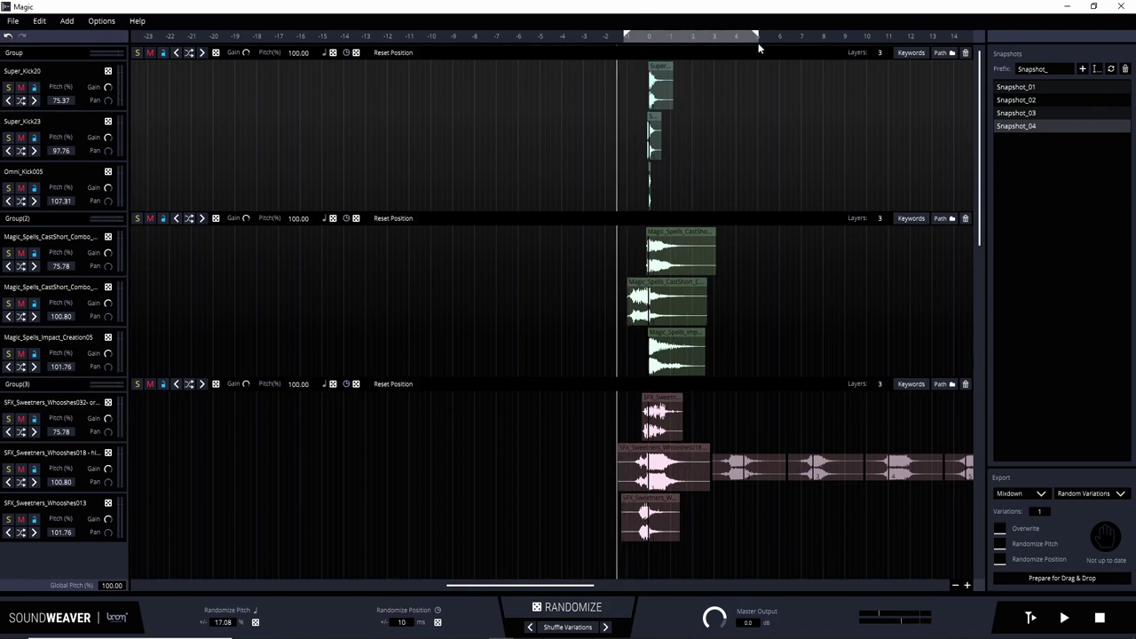
pyautogui.click(1083, 69)
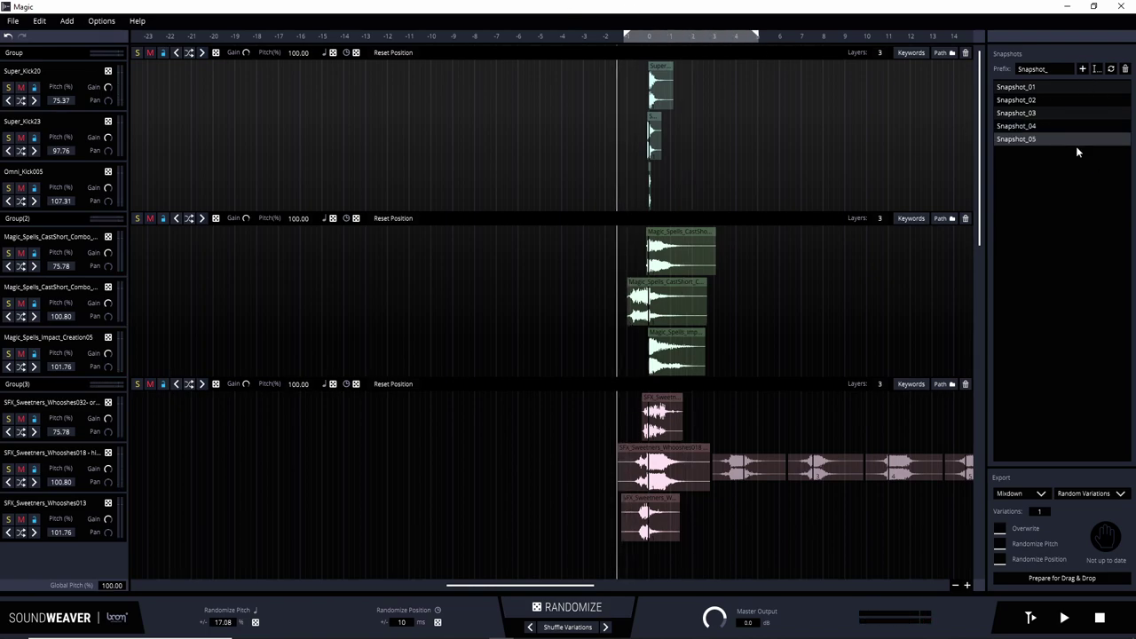
pyautogui.click(1025, 129)
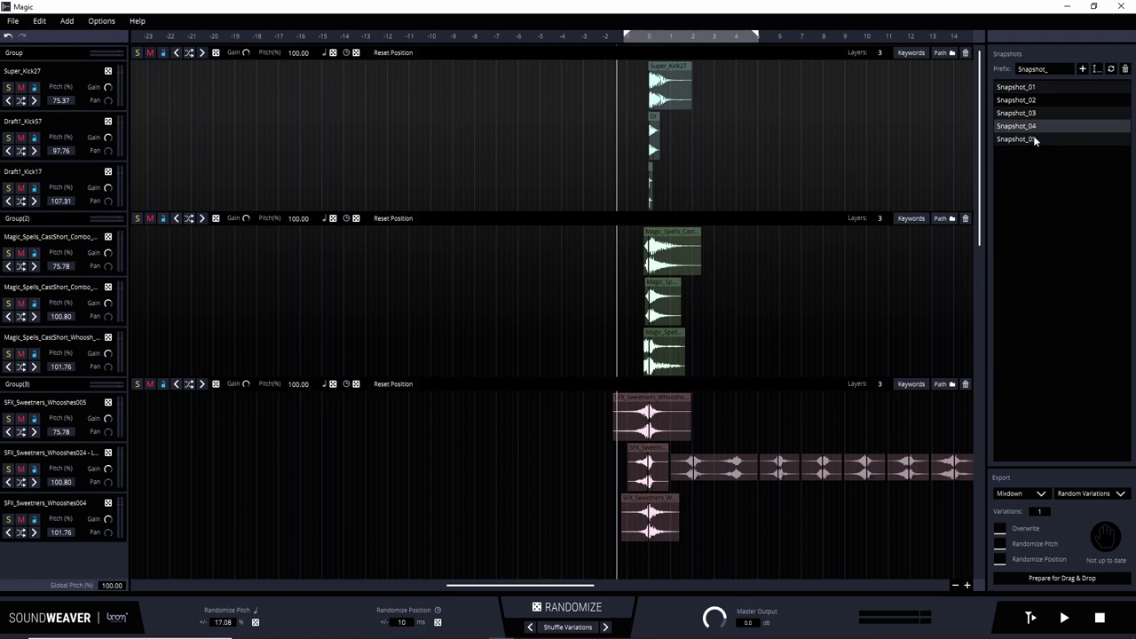
# Step: Compare Snapshot_03 against Snapshot_04, narrowing the loop to about 0–2 in between
pyautogui.click(1030, 113)
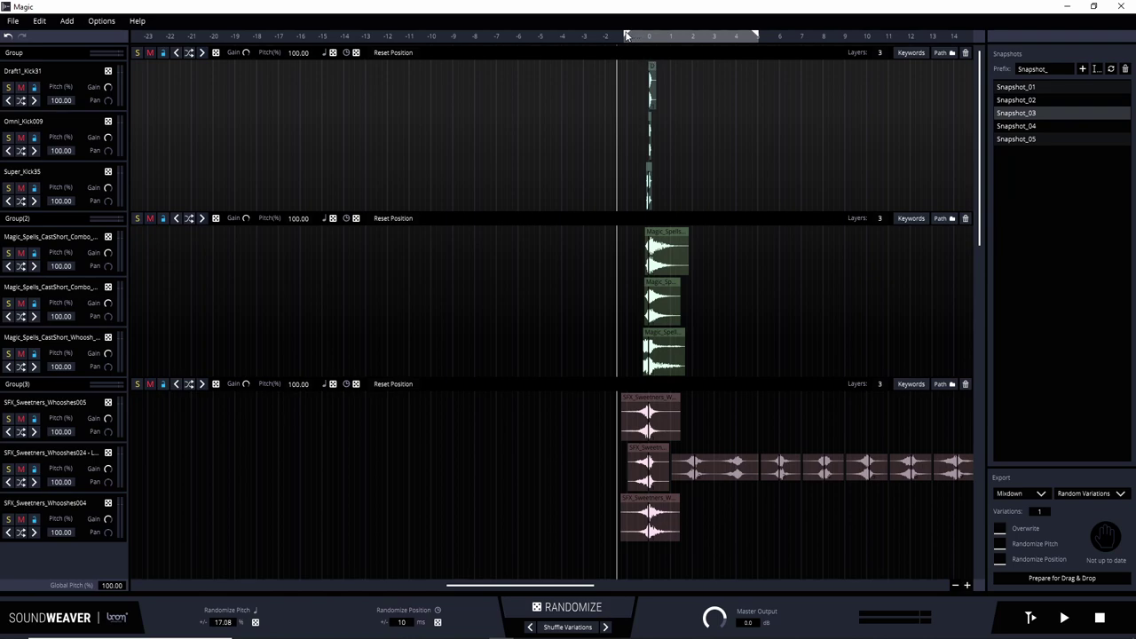
pyautogui.moveTo(755, 36); pyautogui.dragTo(701, 47)
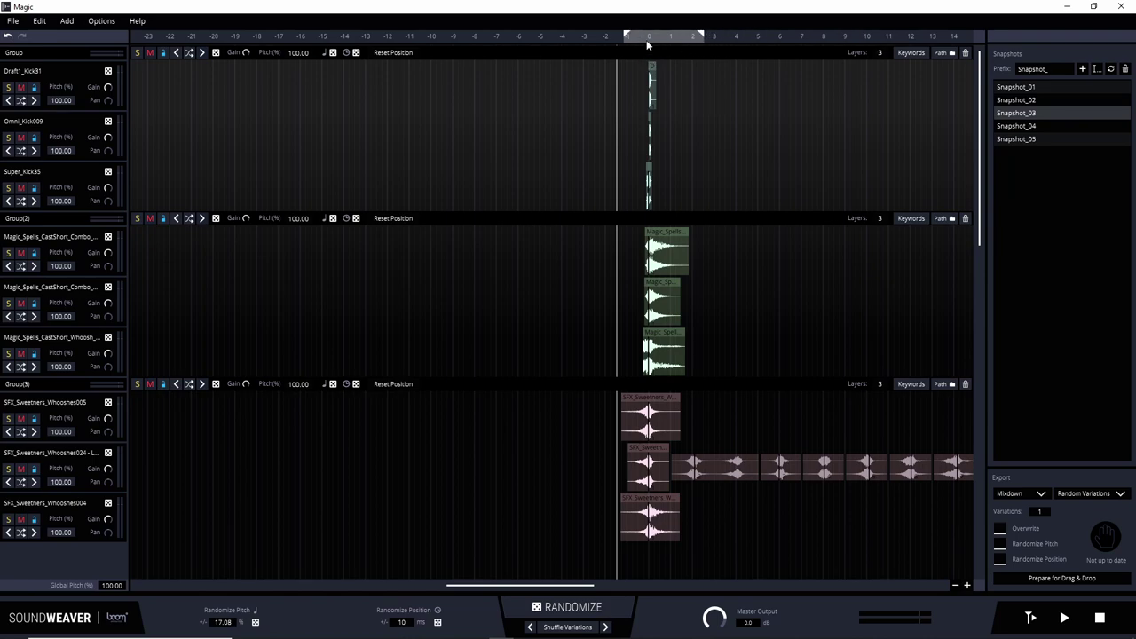
pyautogui.moveTo(627, 36); pyautogui.dragTo(635, 37)
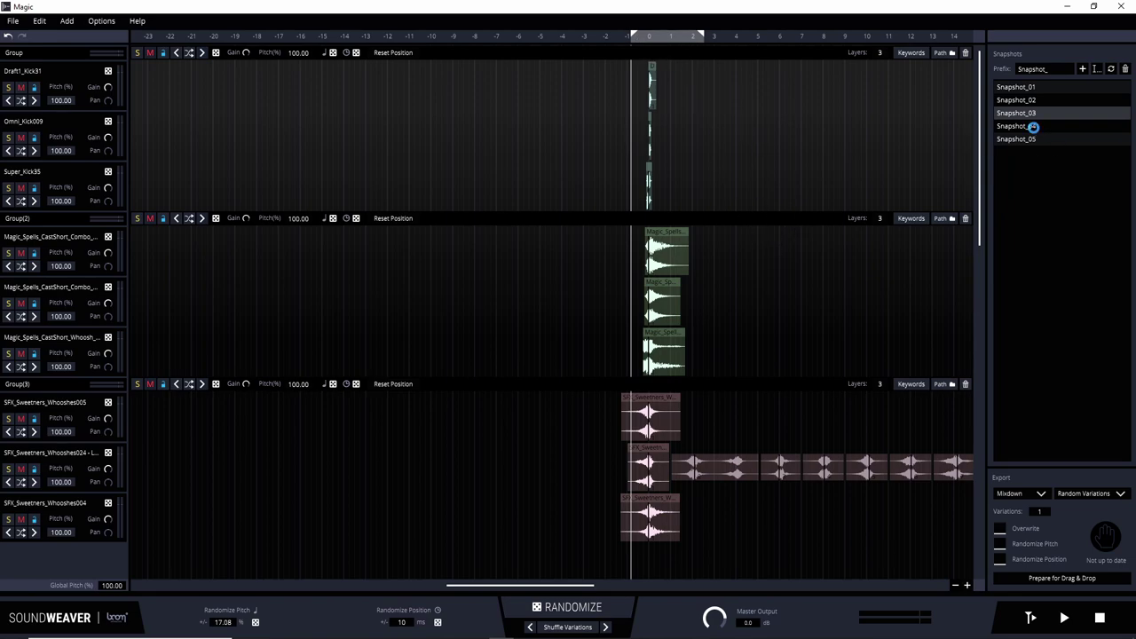
pyautogui.click(1034, 130)
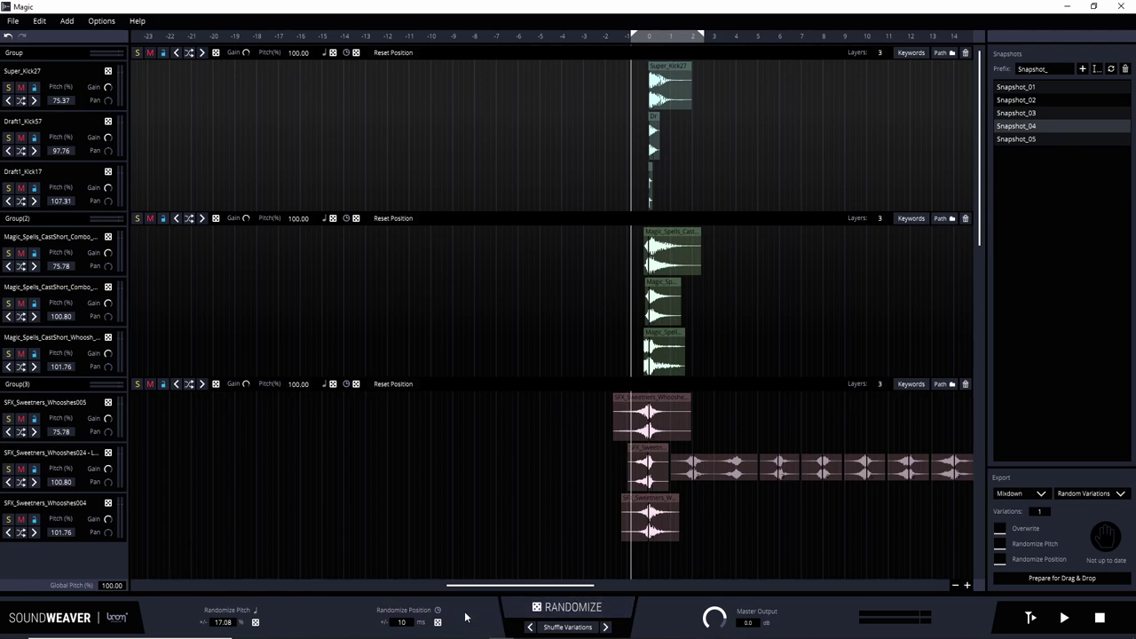
# Step: Widen Randomize Pitch to ±37.91% and re-roll all layer pitches four times
pyautogui.moveTo(224, 623); pyautogui.dragTo(223, 581)
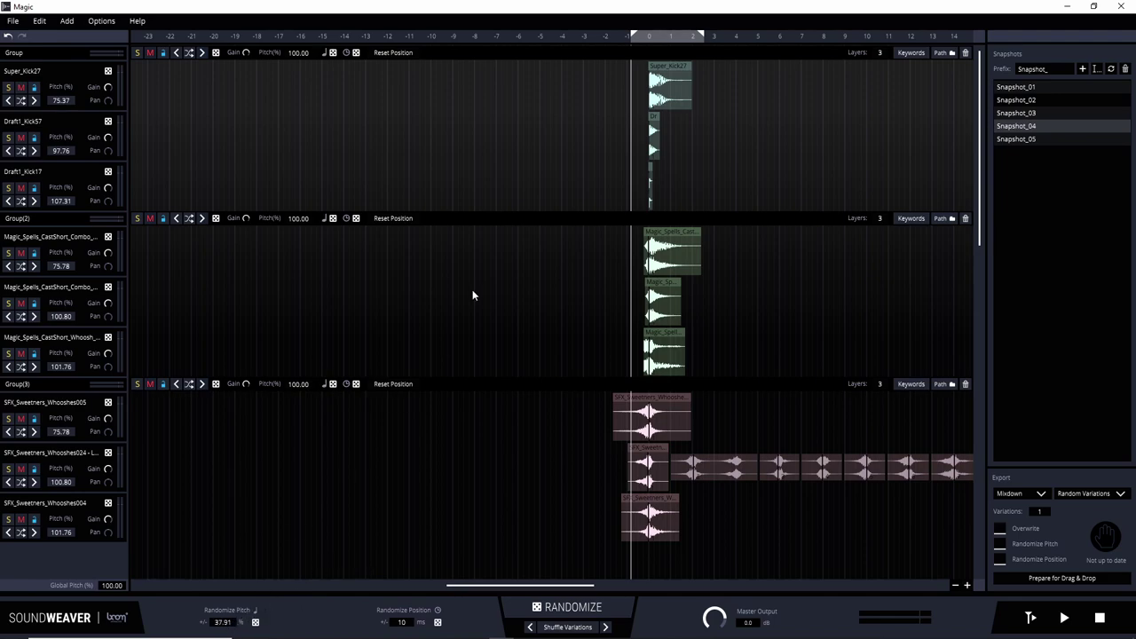
pyautogui.click(255, 622)
pyautogui.click(255, 622)
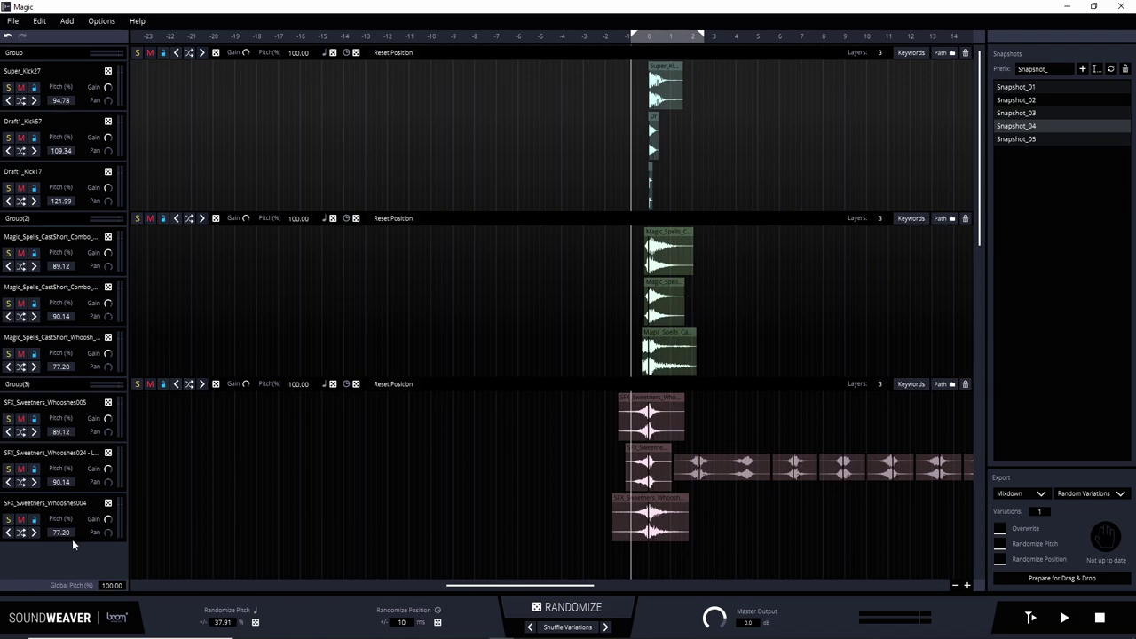
pyautogui.click(254, 623)
pyautogui.click(255, 622)
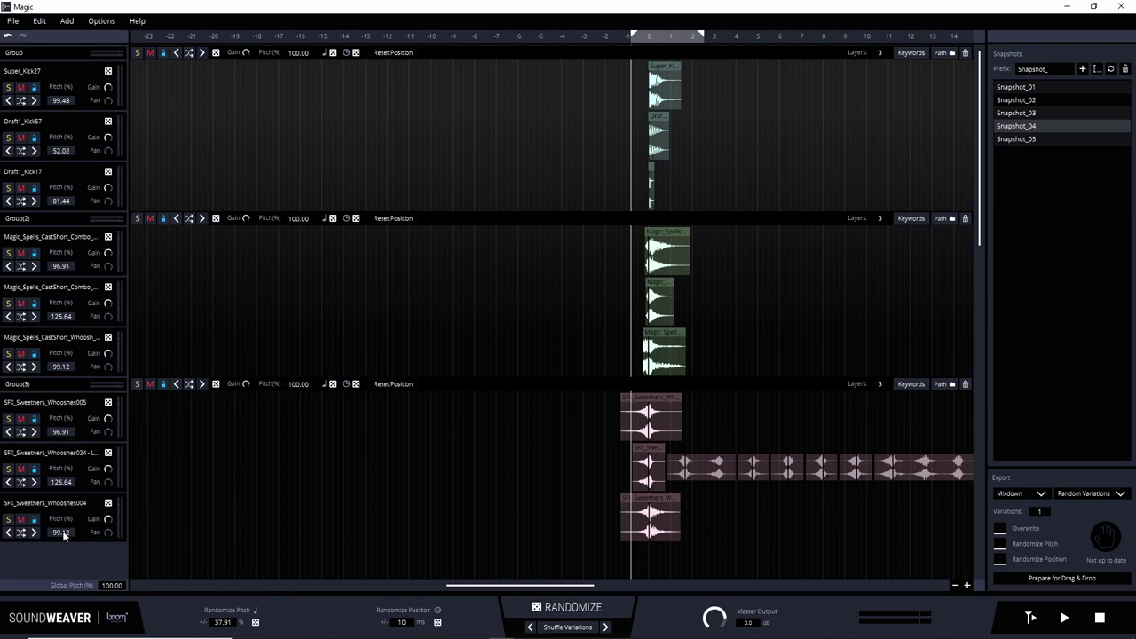
# Step: Set Whooshes004, Whooshes024 and Whooshes005 back to 100 pitch
pyautogui.write('100')
pyautogui.press('Return')
pyautogui.doubleClick(62, 482)
pyautogui.press('Return')
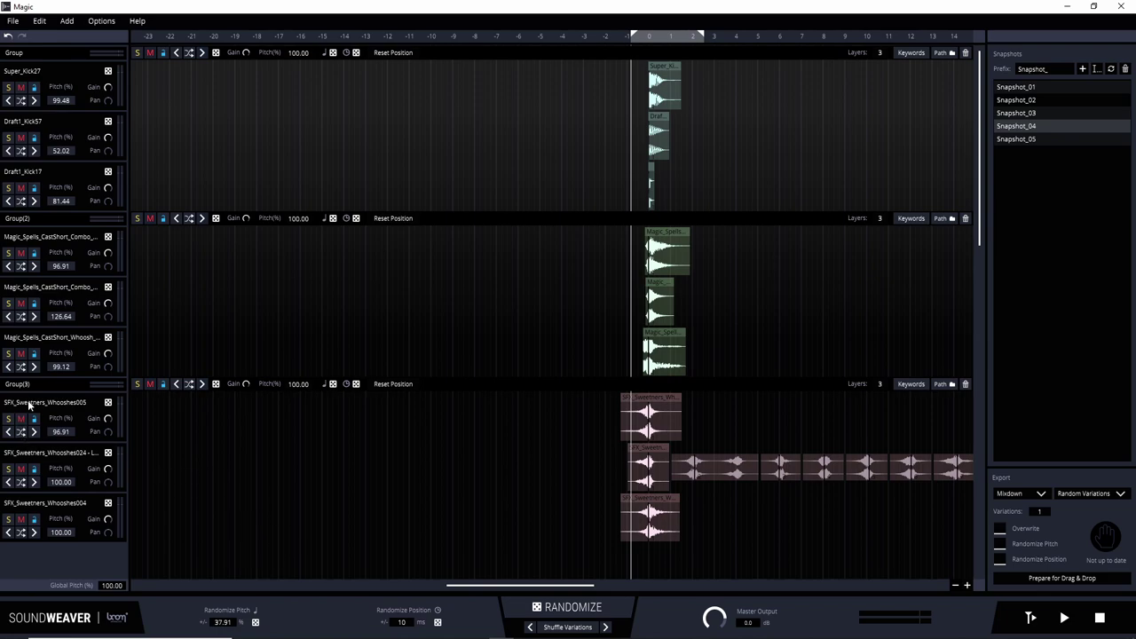
pyautogui.doubleClick(62, 431)
pyautogui.write('100')
pyautogui.press('Return')
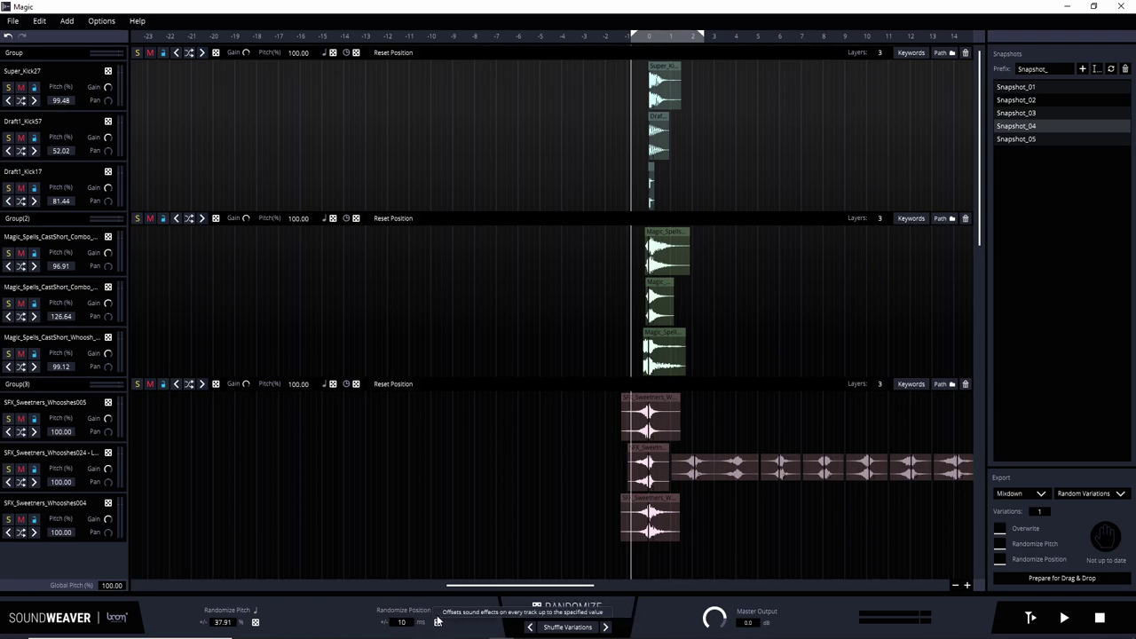
# Step: Re-roll random clip position offsets repeatedly, raising the range to 69 ms
pyautogui.click(438, 622)
pyautogui.click(437, 622)
pyautogui.click(438, 622)
pyautogui.click(438, 622)
pyautogui.click(438, 622)
pyautogui.click(438, 622)
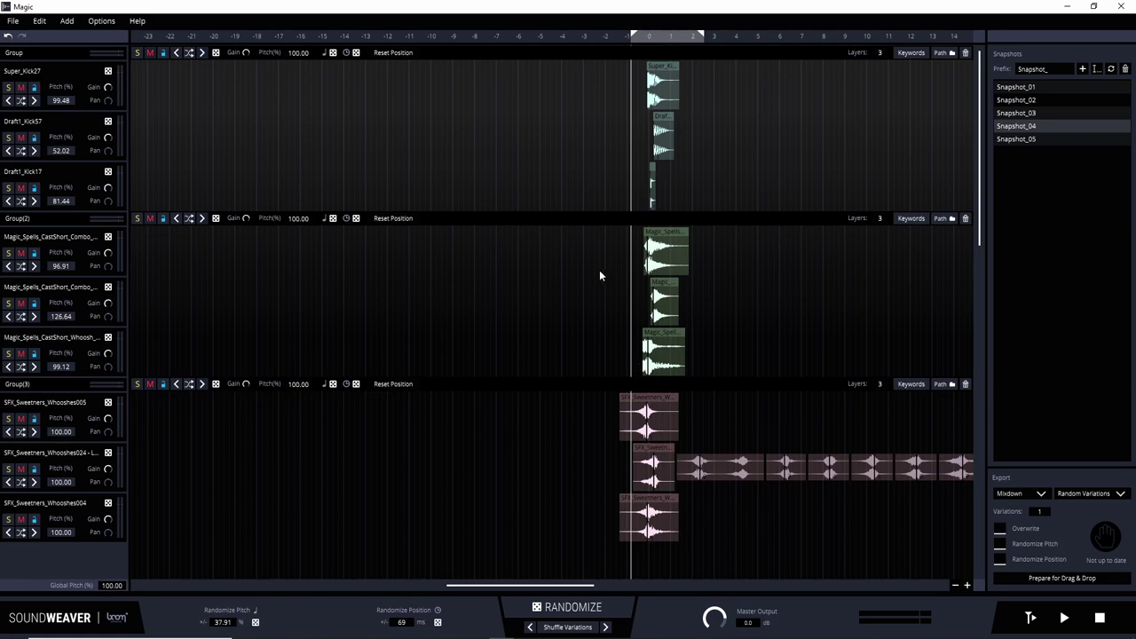
# Step: Reset clip positions on Group(3), Group(2) and the first Group
pyautogui.click(393, 384)
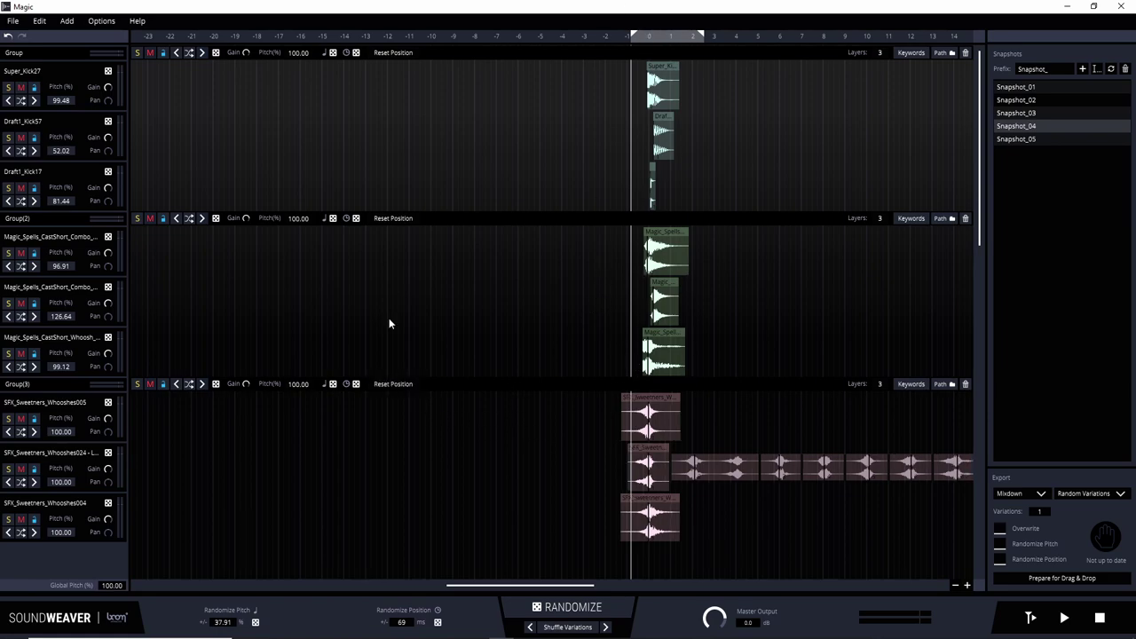
pyautogui.click(393, 218)
pyautogui.click(393, 52)
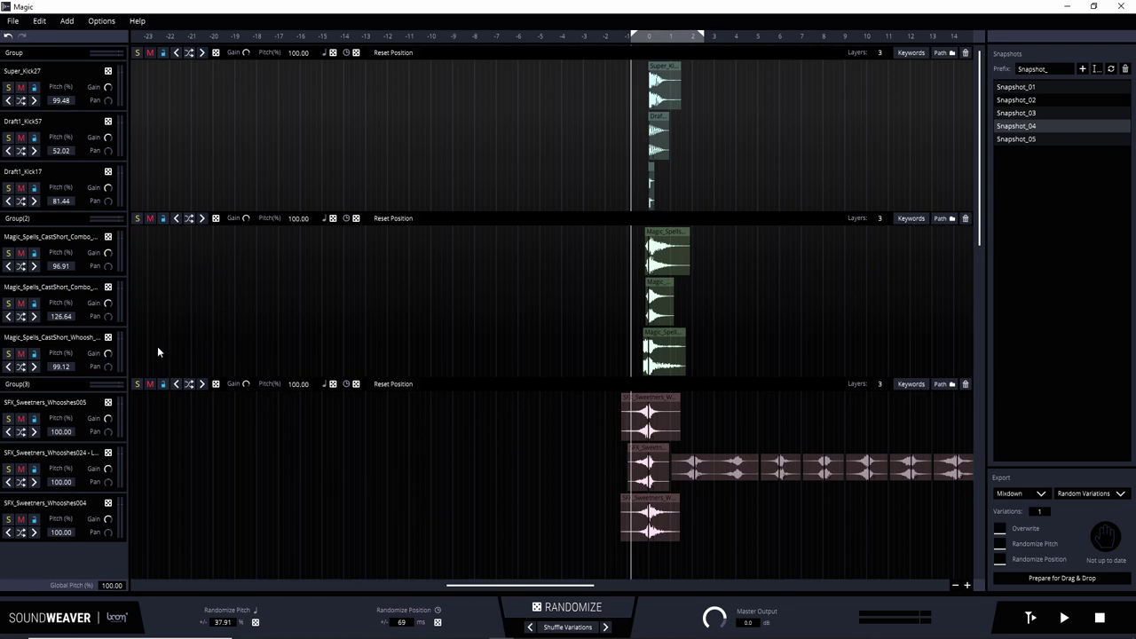
# Step: Solo Group(3), then Group(2), playing back each to hear them alone
pyautogui.click(138, 384)
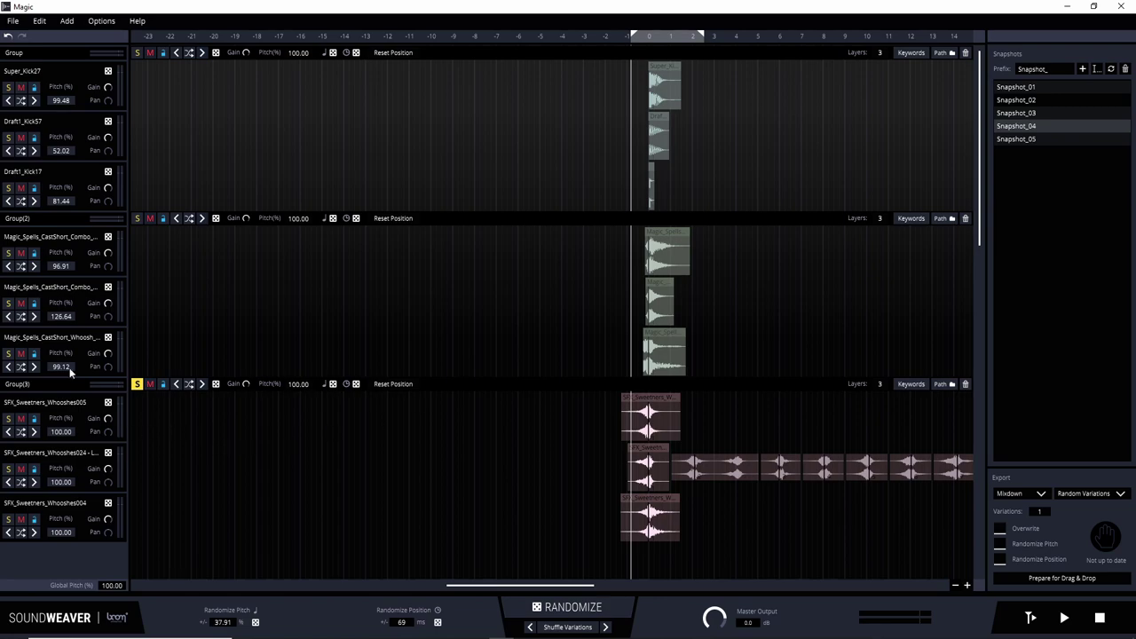
pyautogui.press('space')
pyautogui.press('space')
pyautogui.click(138, 218)
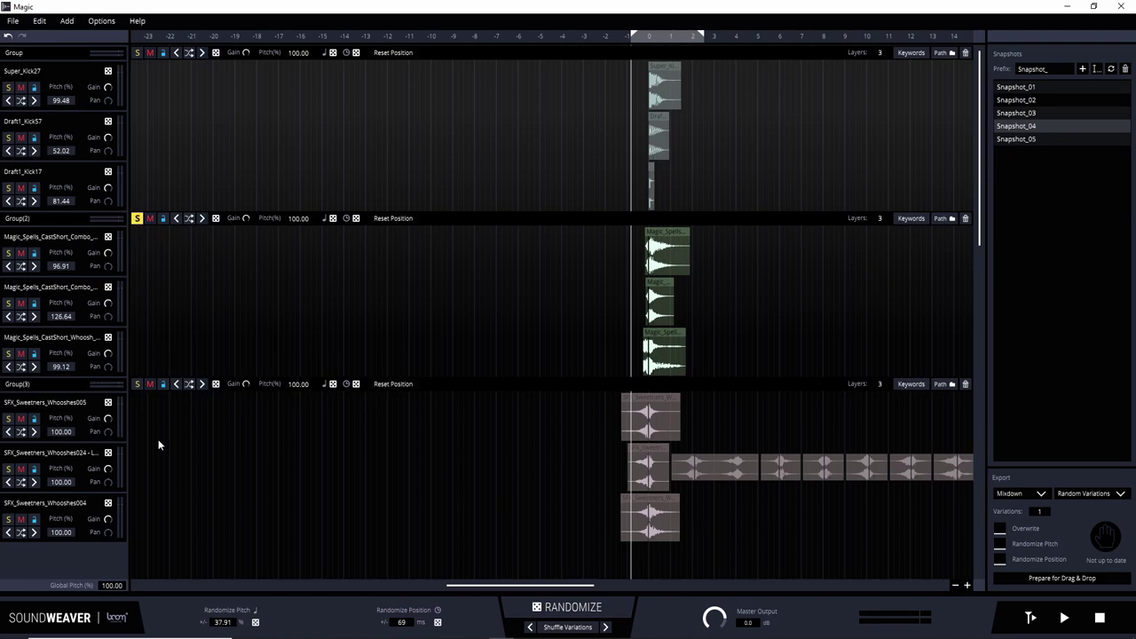
pyautogui.press('space')
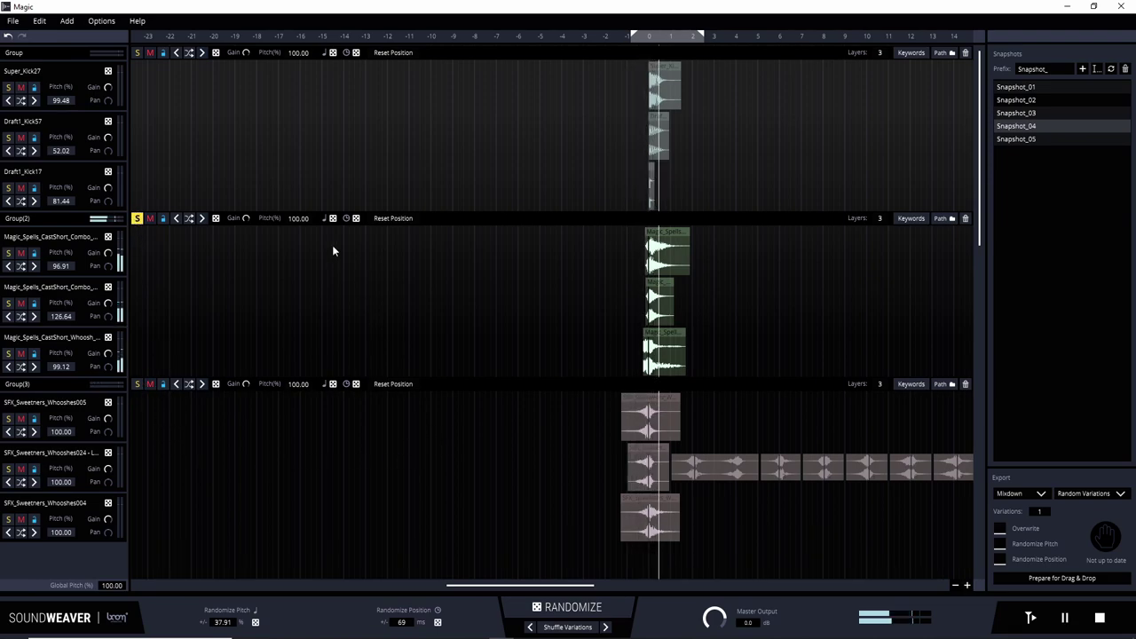
pyautogui.click(137, 384)
pyautogui.press('space')
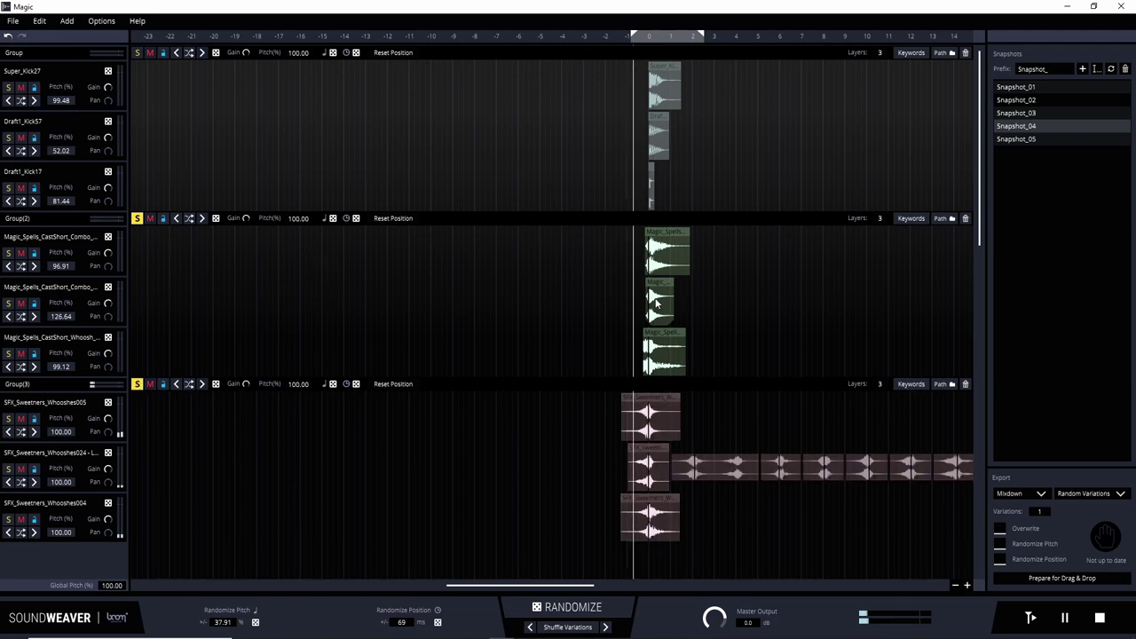
# Step: Toggle solos on the whoosh and Magic Spells groups, then solo the kick group
pyautogui.click(138, 384)
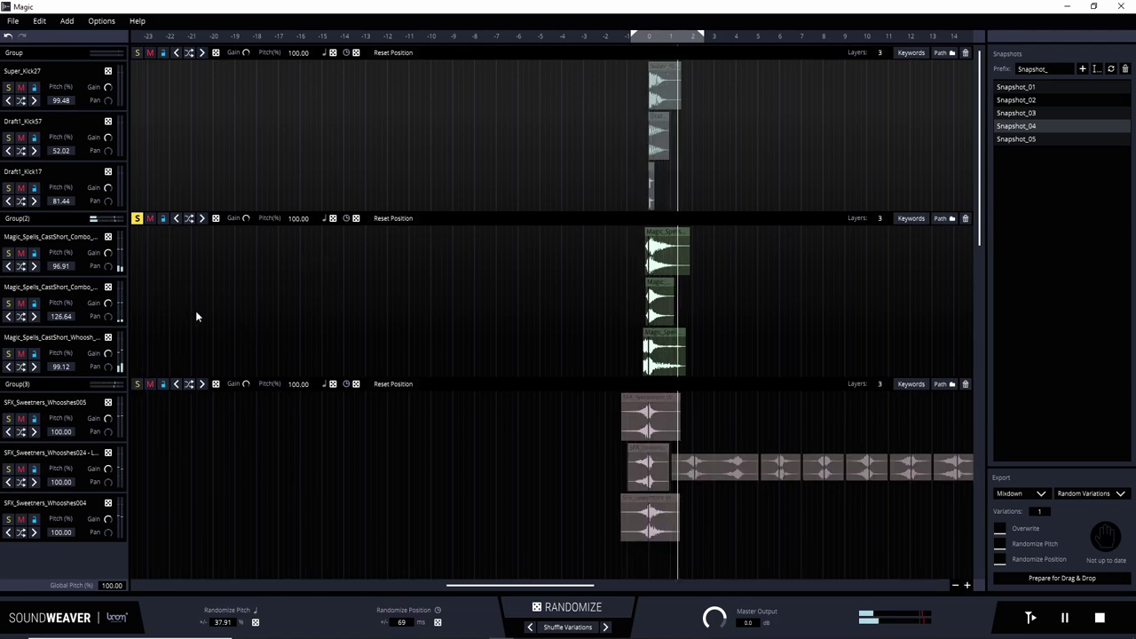
pyautogui.click(137, 384)
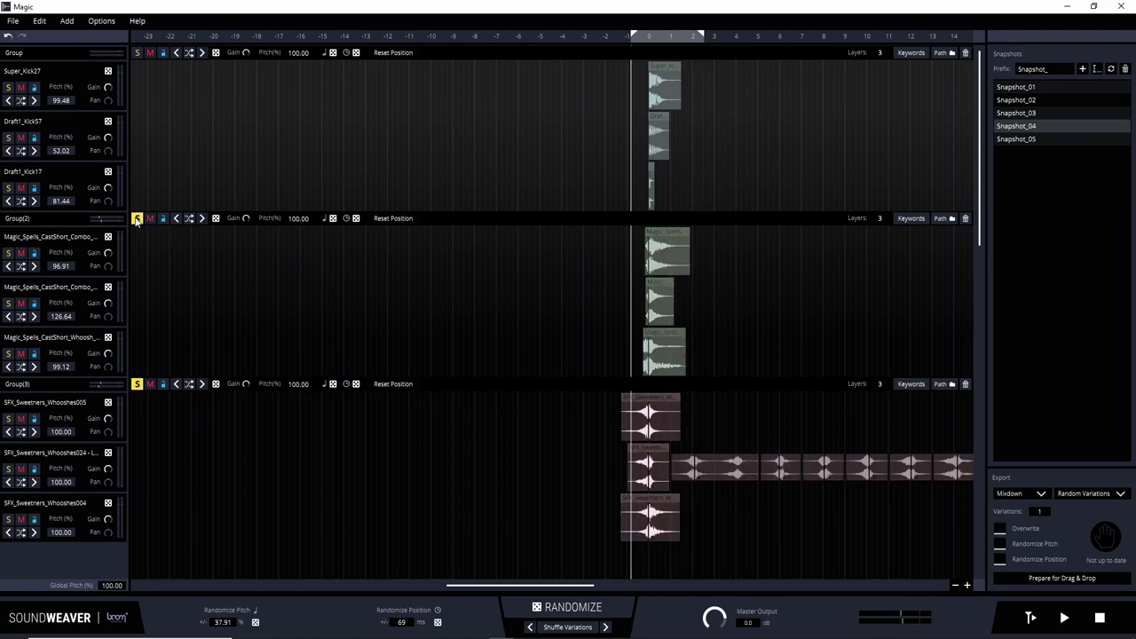
pyautogui.click(137, 384)
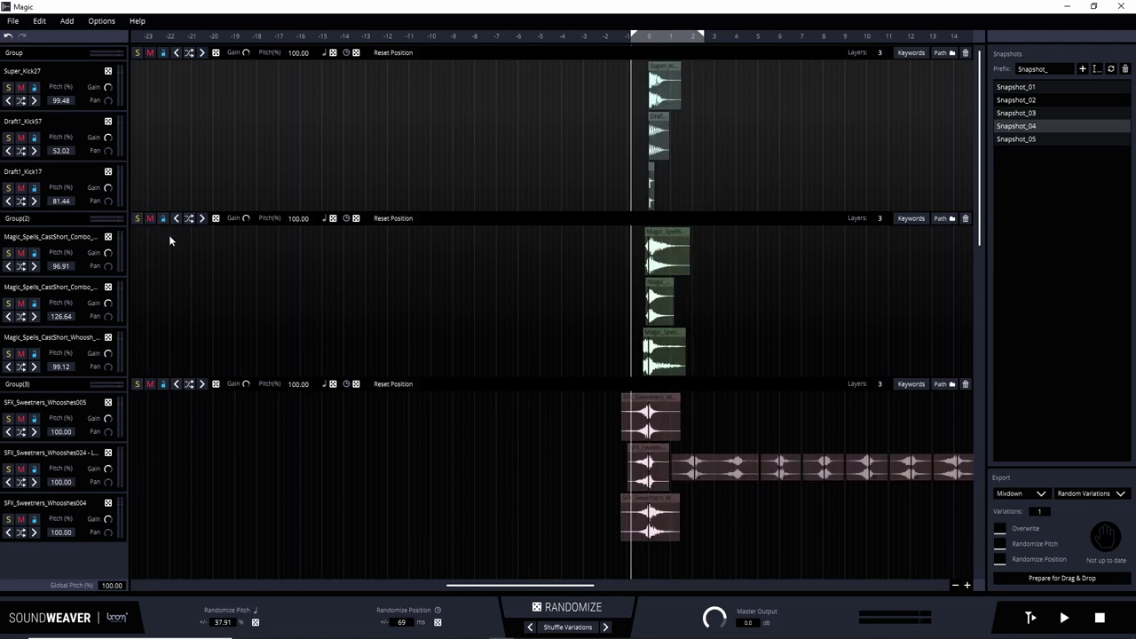
pyautogui.click(137, 218)
pyautogui.click(138, 384)
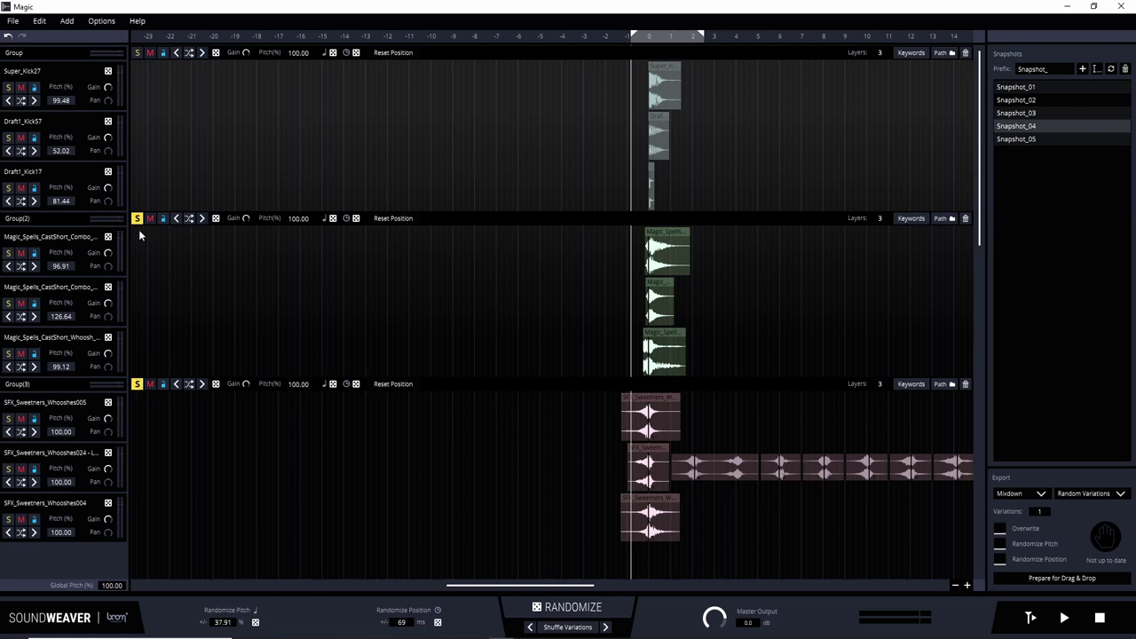
pyautogui.scroll(-3, 266, 479)
pyautogui.scroll(-2, 213, 447)
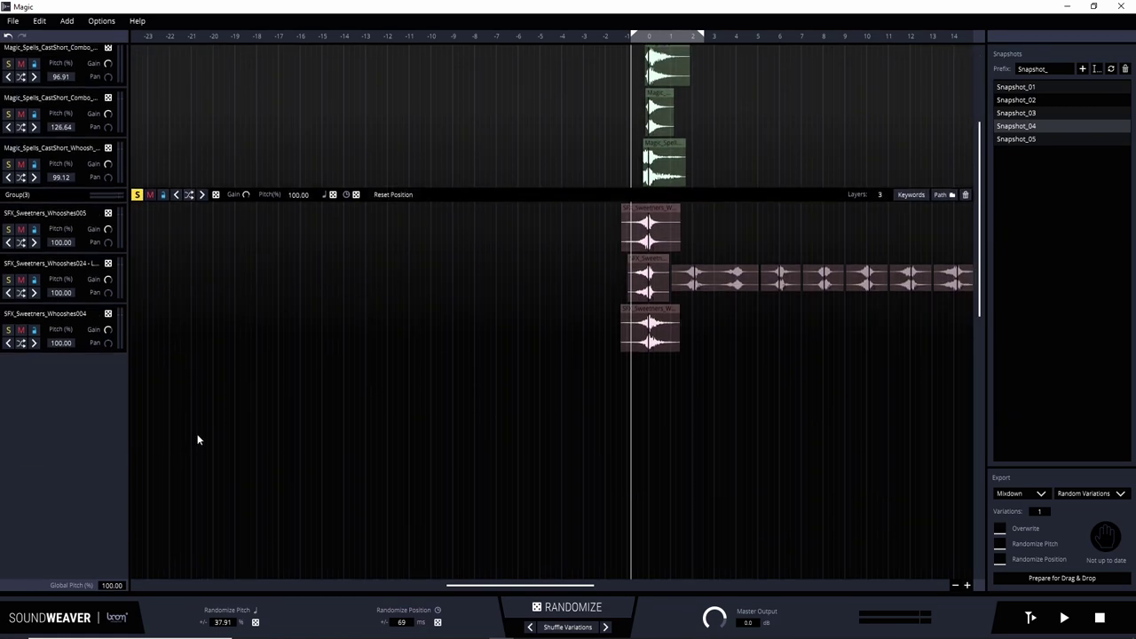
pyautogui.scroll(4, 192, 452)
pyautogui.click(137, 348)
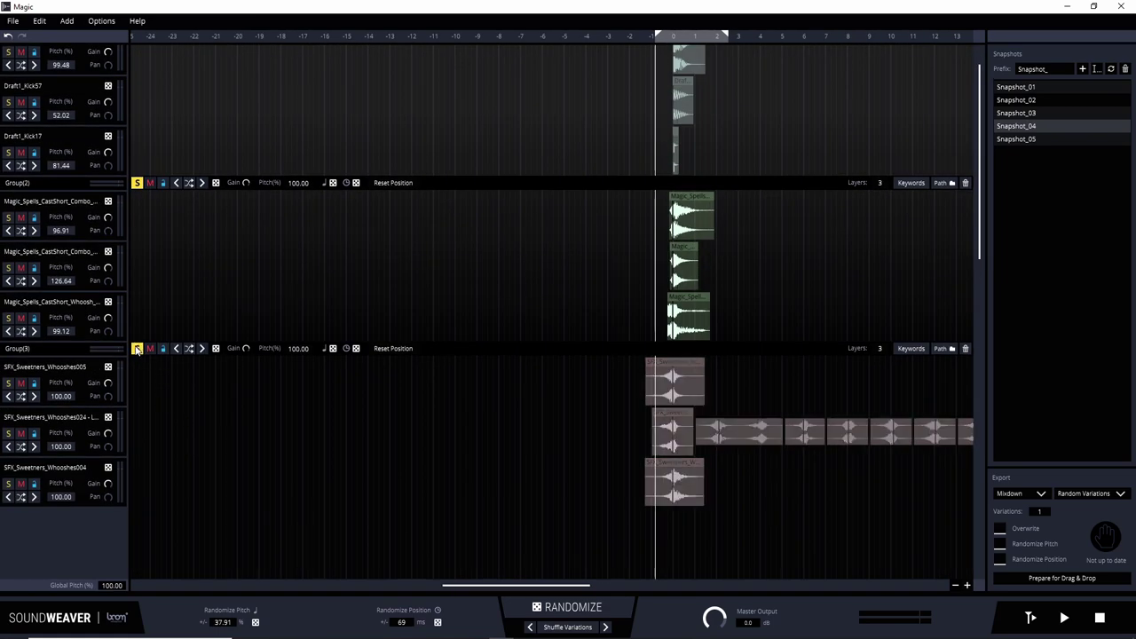
pyautogui.scroll(1, 140, 306)
pyautogui.click(136, 53)
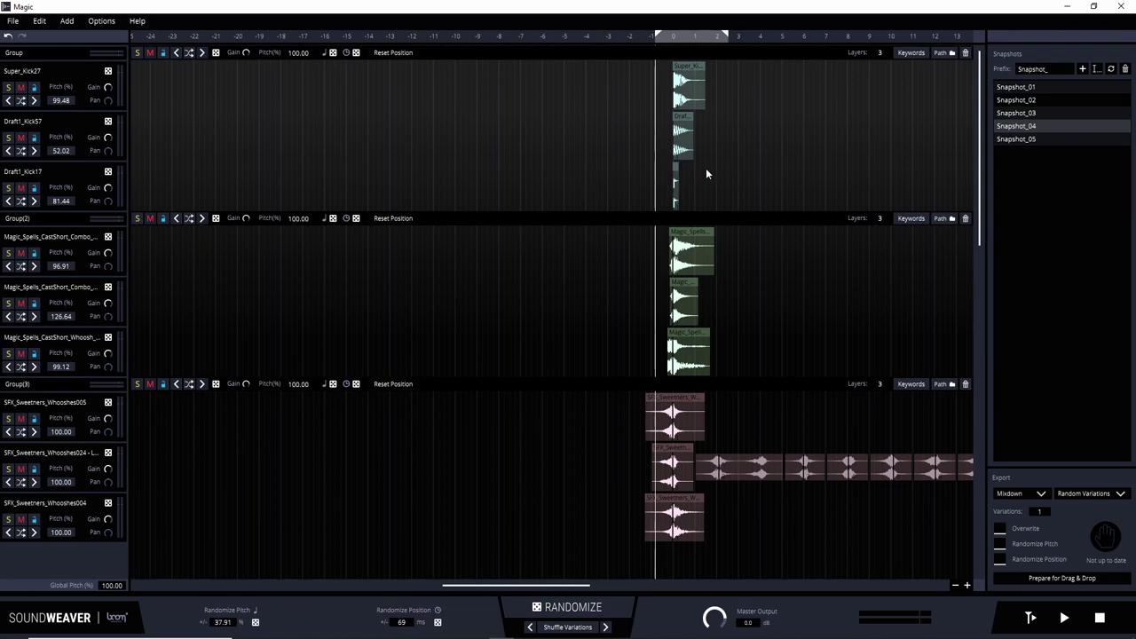
# Step: Zoom in and drag the first two Magic Spells clips later in time
pyautogui.scroll(-3, 759, 197)
pyautogui.scroll(5, 762, 217)
pyautogui.scroll(3, 444, 257)
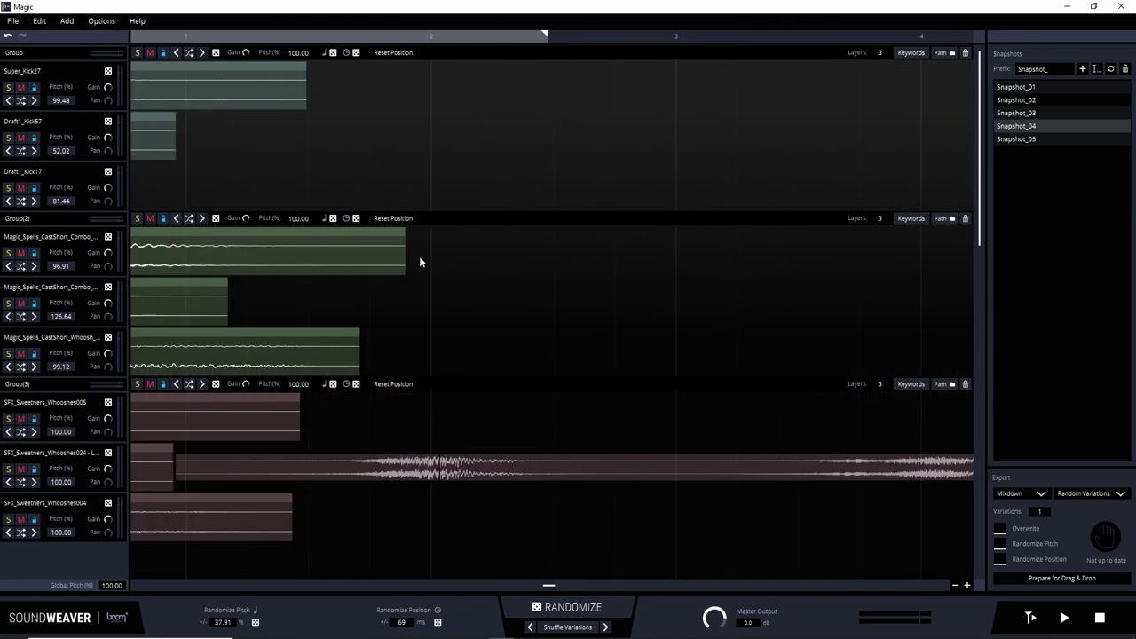
pyautogui.scroll(-6, 395, 267)
pyautogui.scroll(3, 462, 264)
pyautogui.scroll(-3, 621, 267)
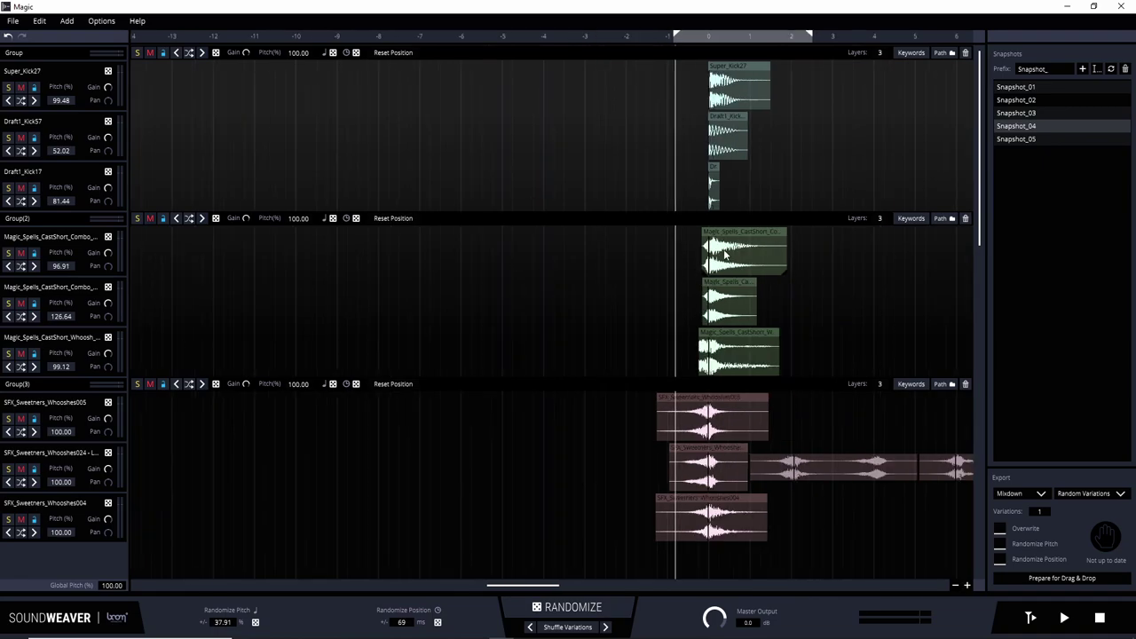
pyautogui.scroll(6, 746, 279)
pyautogui.scroll(-5, 707, 290)
pyautogui.scroll(3, 549, 278)
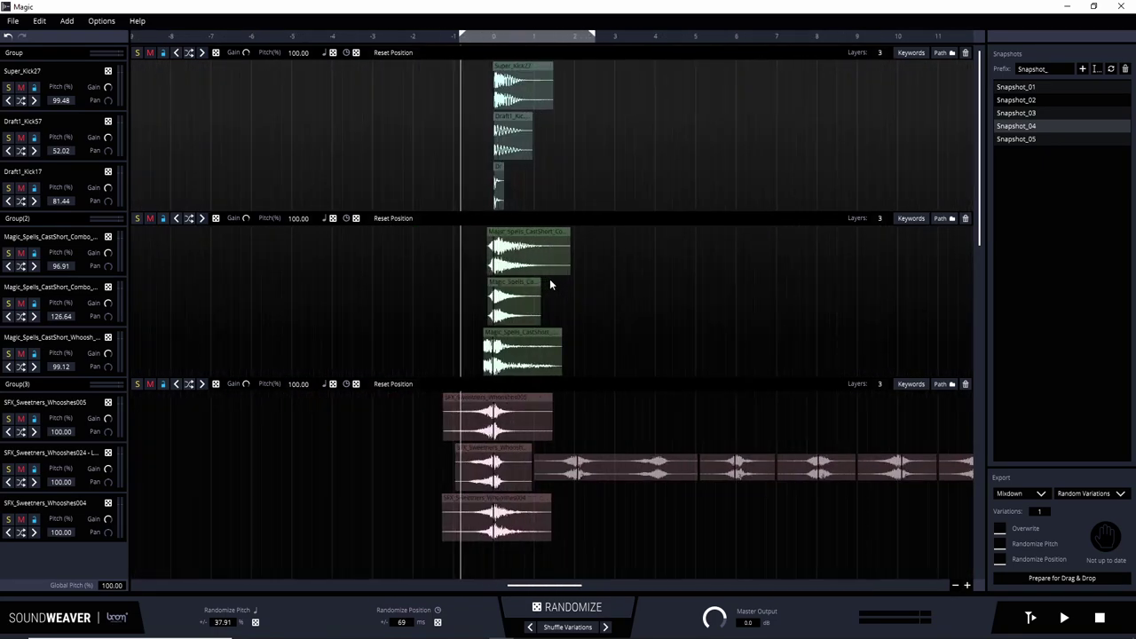
pyautogui.scroll(2, 543, 253)
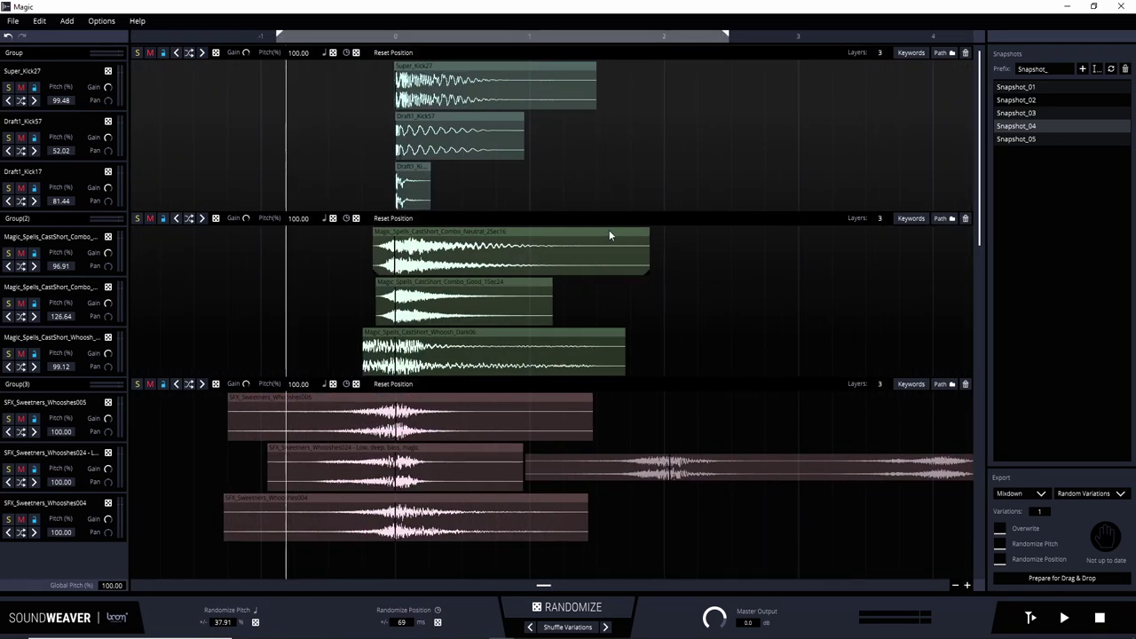
pyautogui.scroll(4, 608, 232)
pyautogui.moveTo(351, 241); pyautogui.dragTo(469, 243)
pyautogui.moveTo(397, 289); pyautogui.dragTo(576, 332)
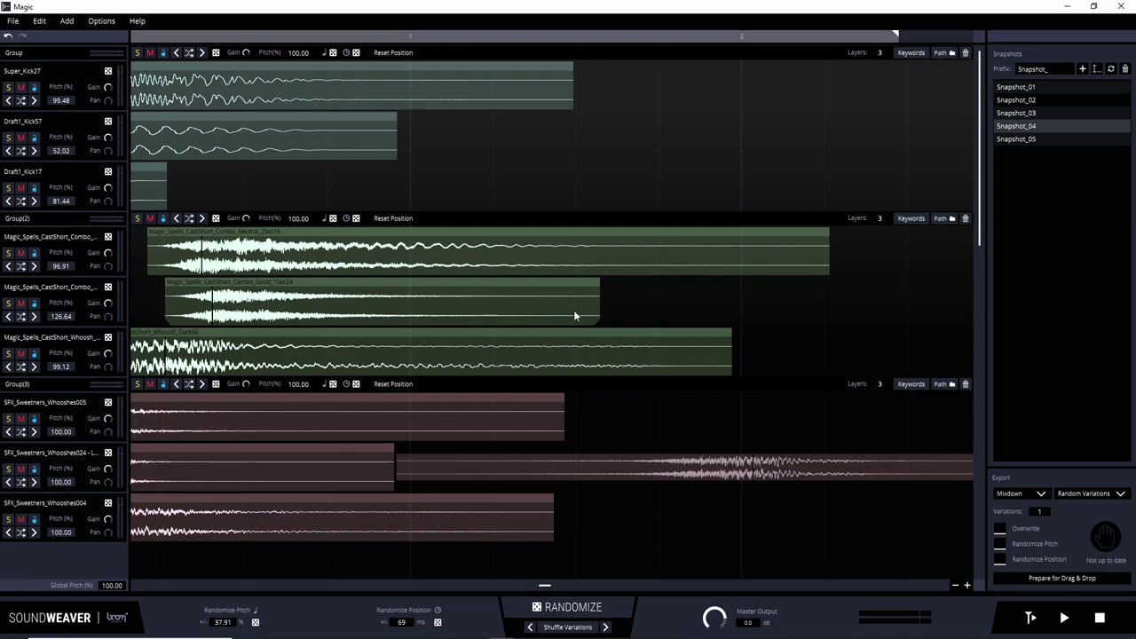
# Step: Set the playback start position in the timeline, then zoom back out
pyautogui.click(422, 180)
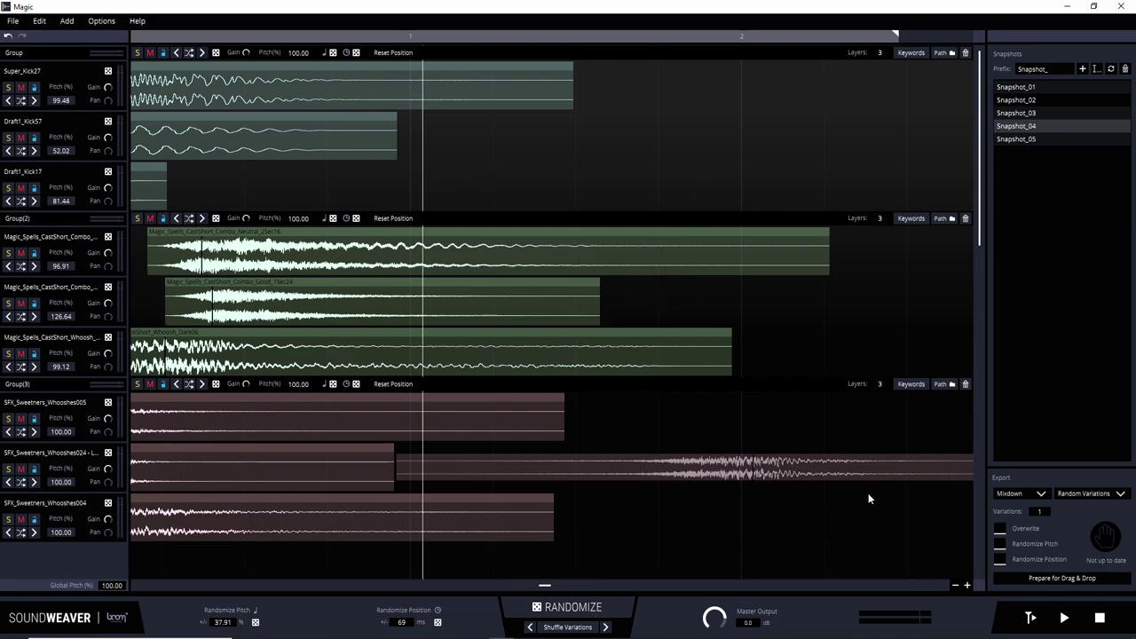
pyautogui.moveTo(549, 586); pyautogui.dragTo(540, 588)
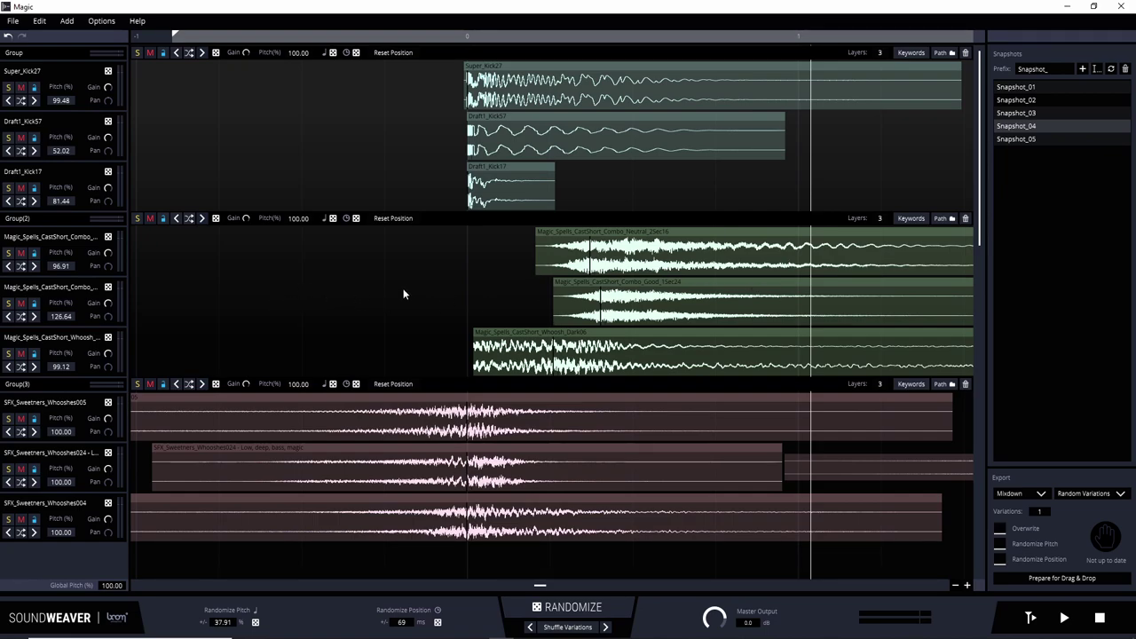
pyautogui.scroll(-5, 523, 318)
pyautogui.scroll(3, 554, 306)
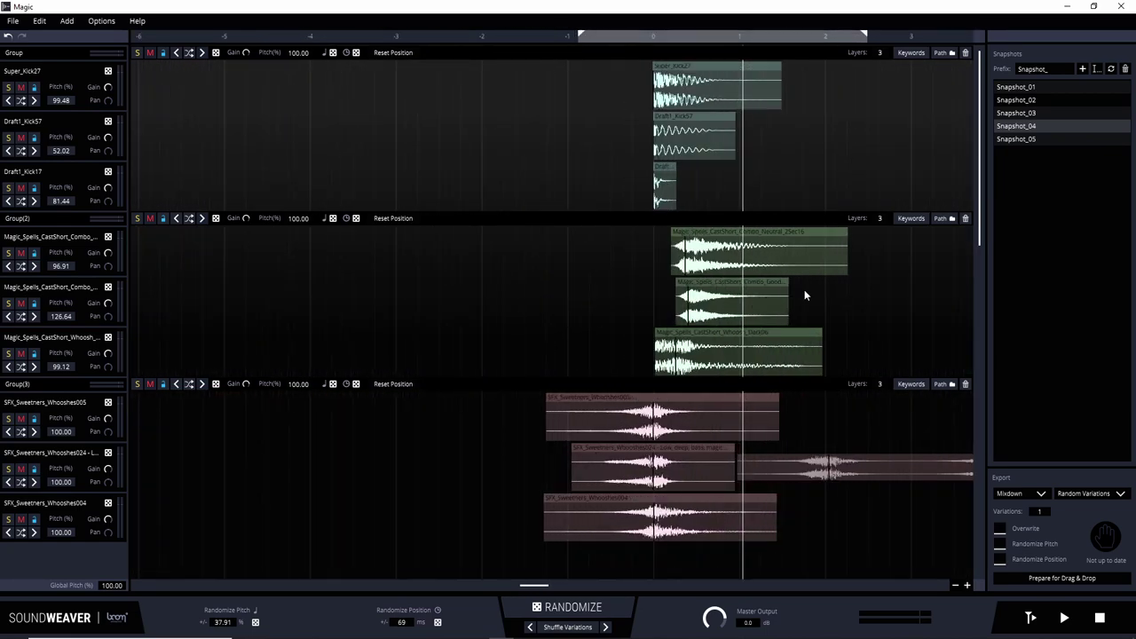
pyautogui.scroll(-3, 804, 290)
pyautogui.scroll(4, 831, 302)
pyautogui.scroll(-3, 454, 302)
pyautogui.scroll(3, 359, 275)
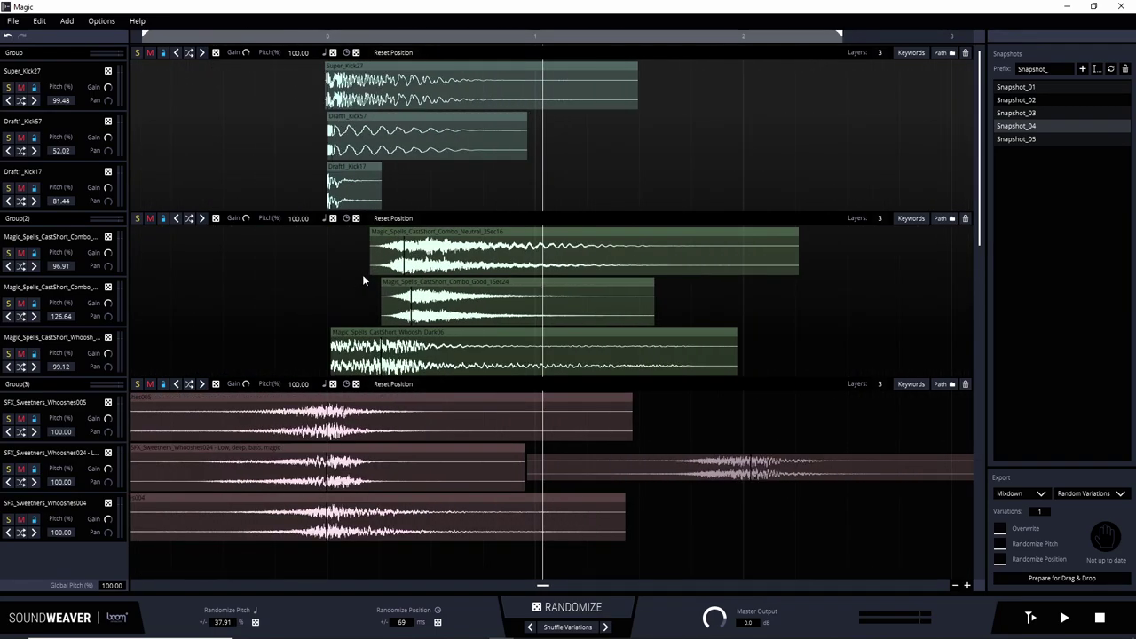
pyautogui.scroll(-2, 364, 275)
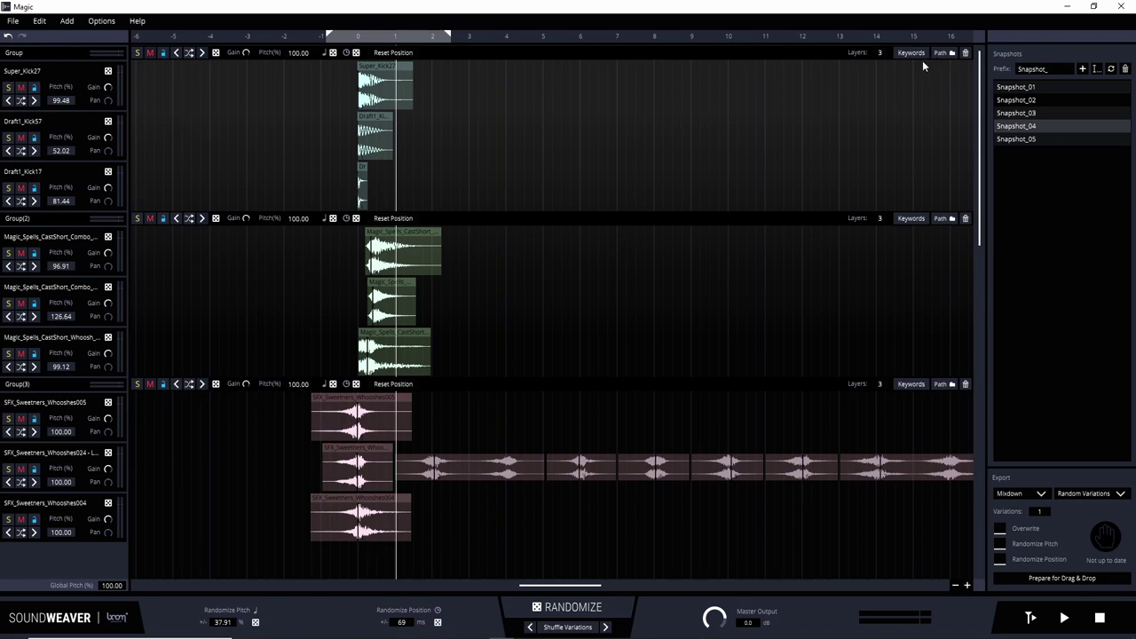
# Step: Raise the kick group's Layers value up to 66 so many more kick samples load
pyautogui.moveTo(880, 54); pyautogui.dragTo(865, 56)
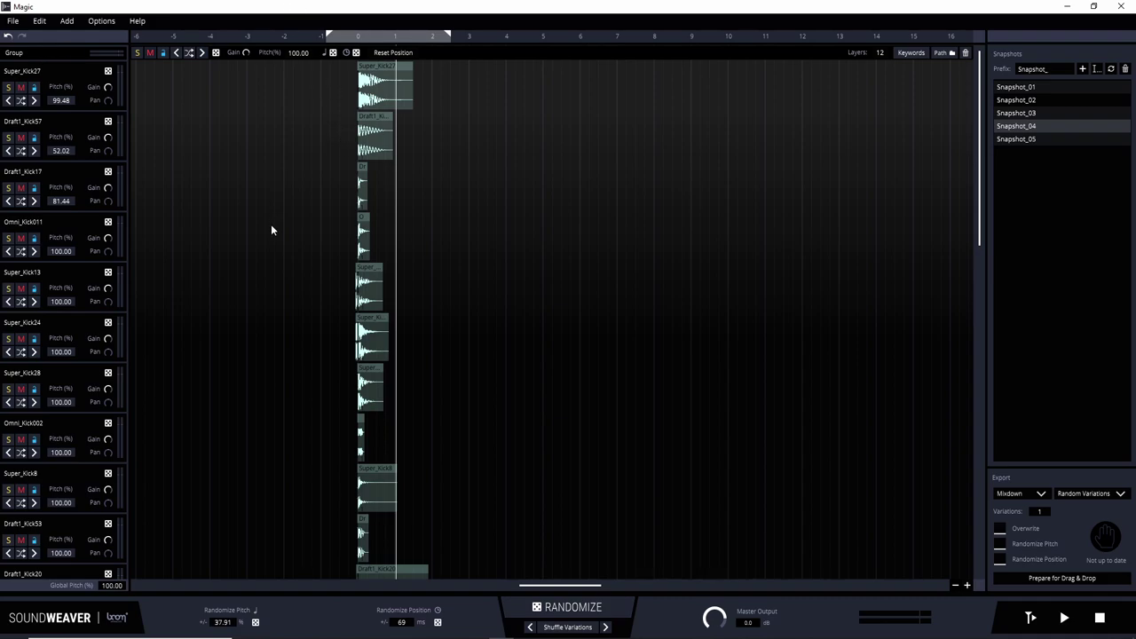
pyautogui.scroll(-5, 191, 163)
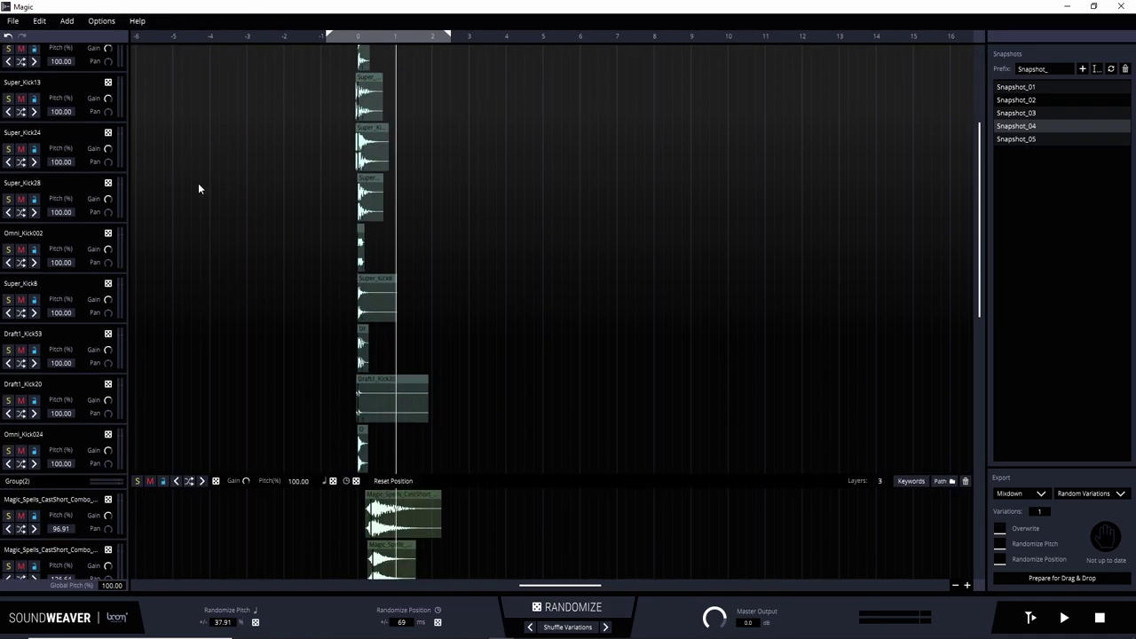
pyautogui.scroll(-3, 330, 441)
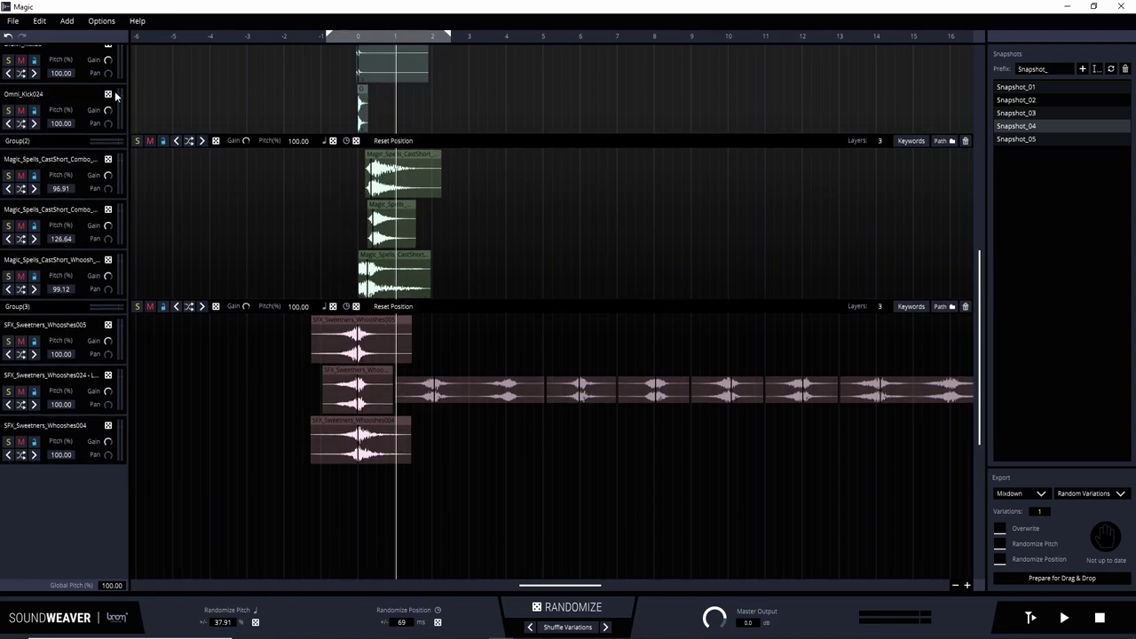
pyautogui.scroll(8, 233, 264)
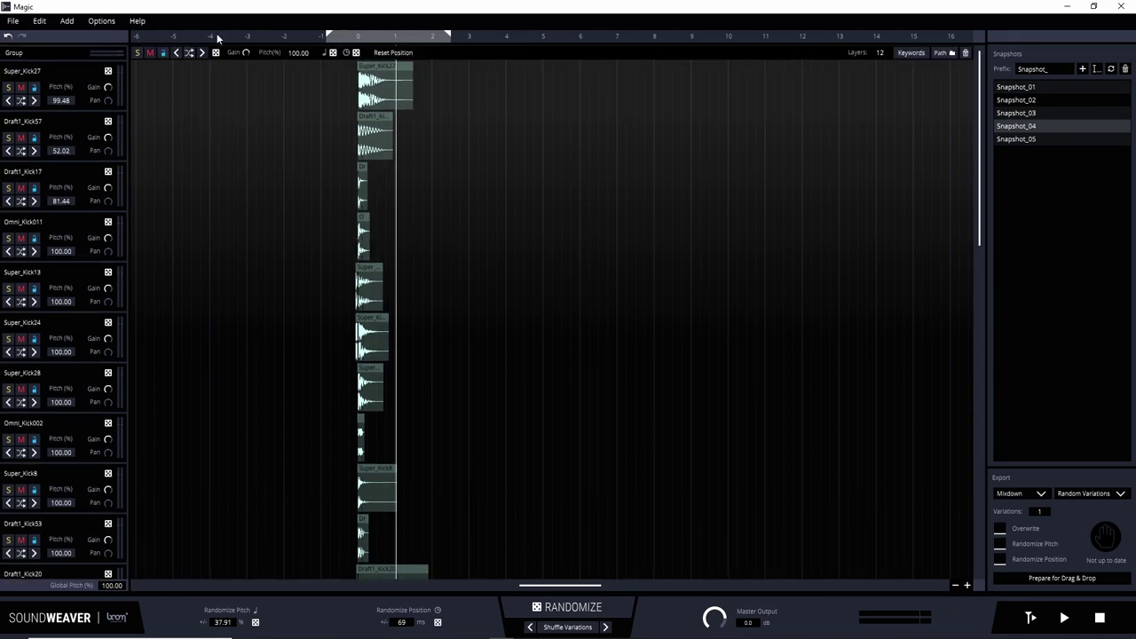
pyautogui.scroll(-3, 556, 190)
pyautogui.scroll(3, 757, 181)
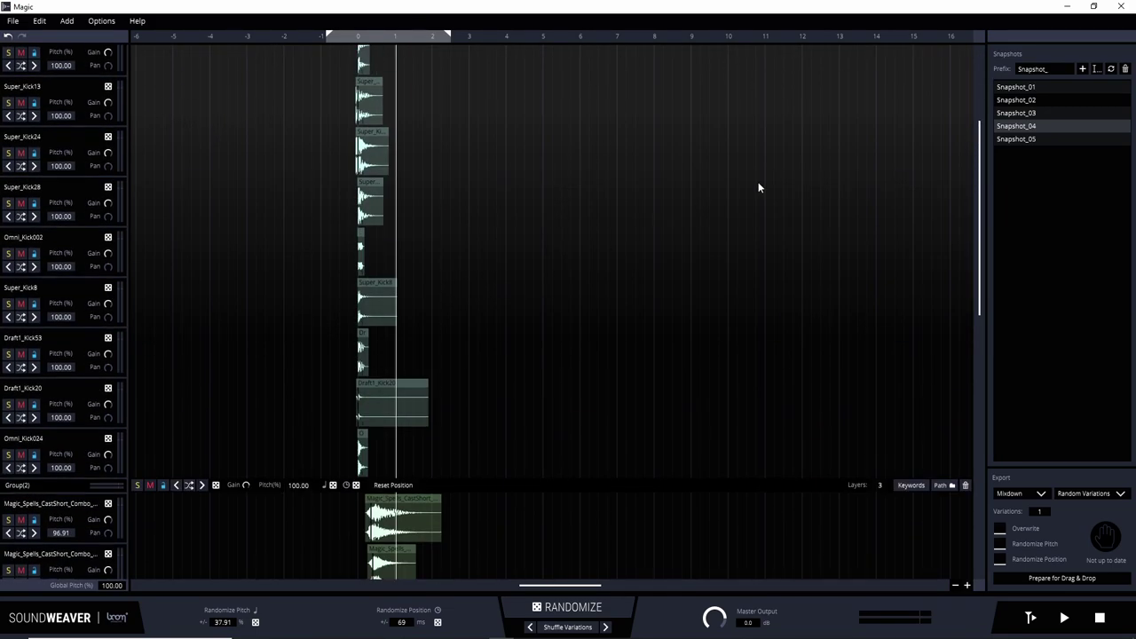
pyautogui.moveTo(882, 55); pyautogui.dragTo(879, 50)
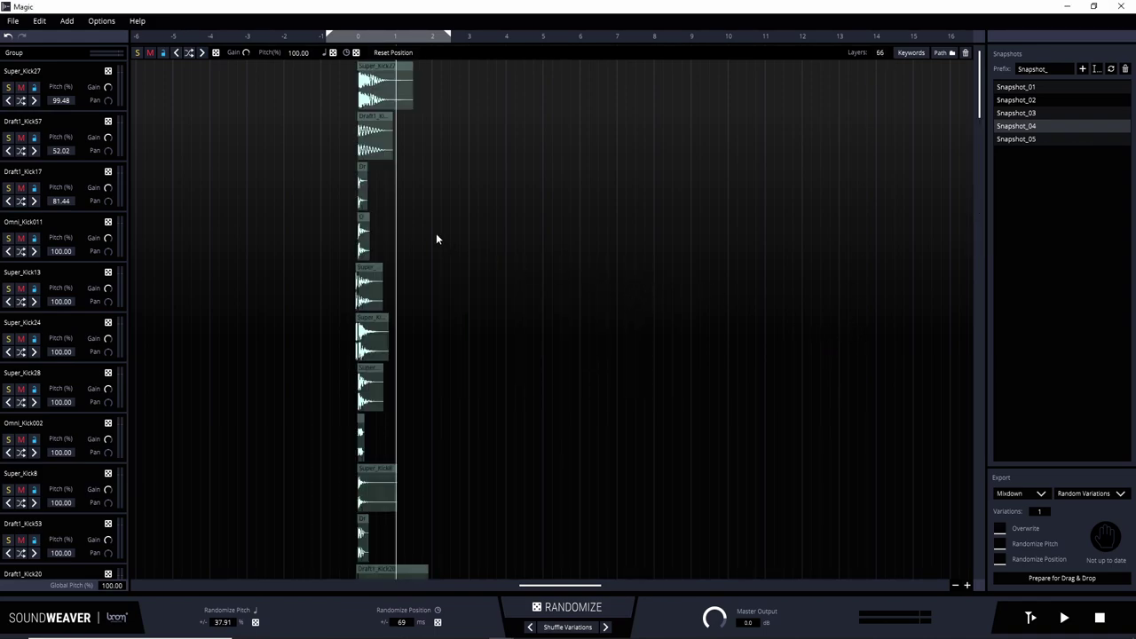
# Step: Scroll through the long list of added kick tracks to review them
pyautogui.scroll(-6, 368, 204)
pyautogui.scroll(-10, 358, 217)
pyautogui.scroll(12, 502, 270)
pyautogui.scroll(5, 508, 267)
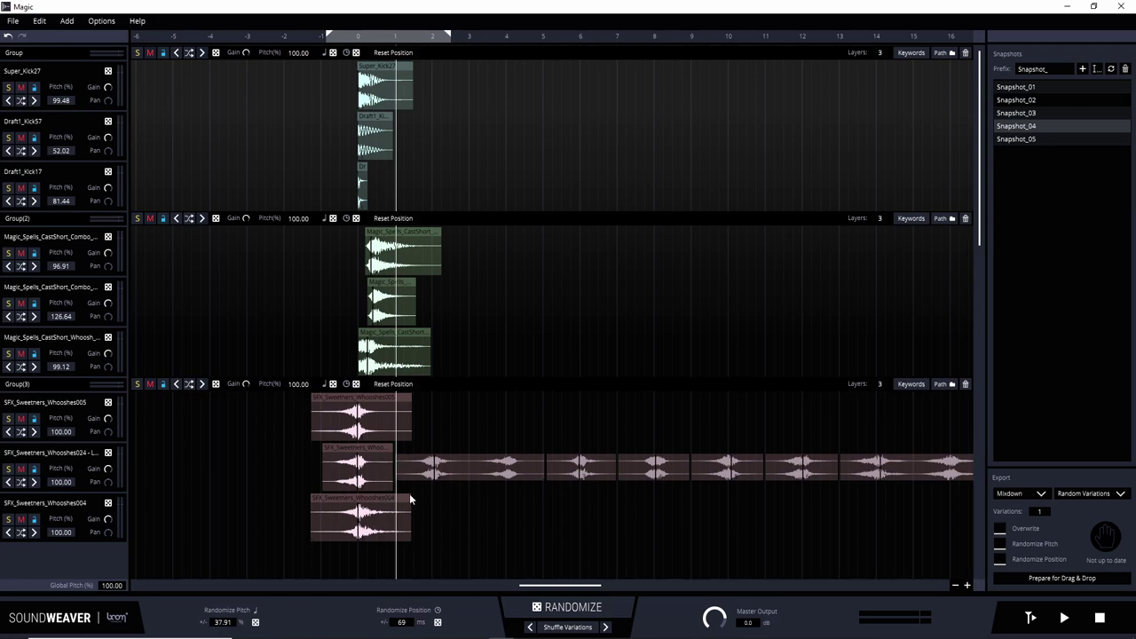
pyautogui.scroll(-2, 428, 472)
pyautogui.scroll(-3, 439, 486)
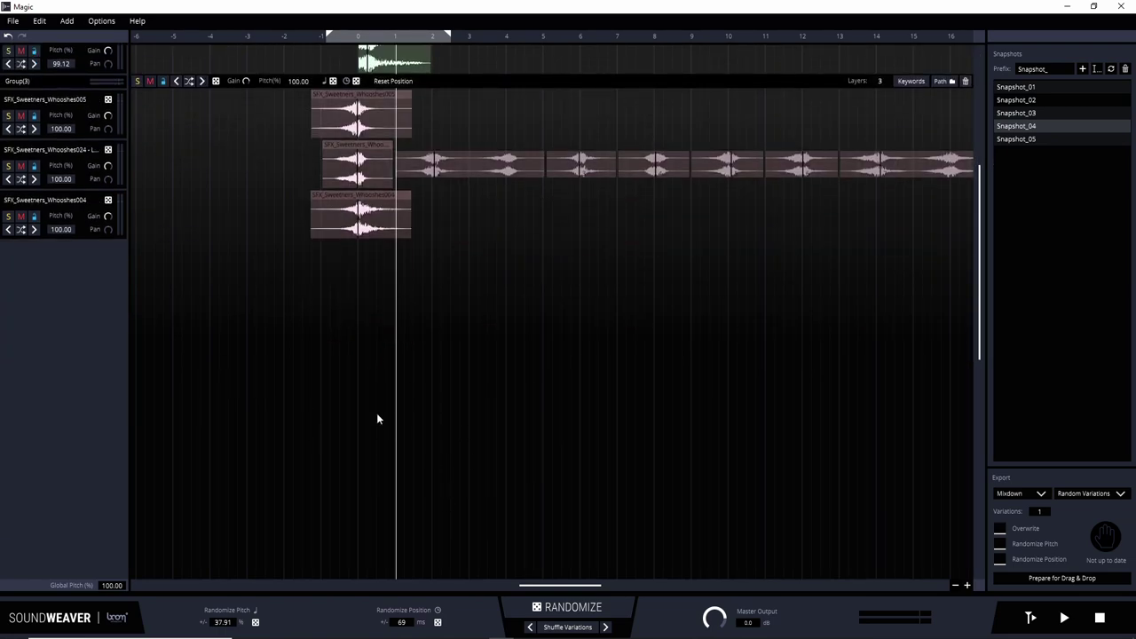
pyautogui.scroll(-2, 484, 433)
pyautogui.scroll(7, 431, 464)
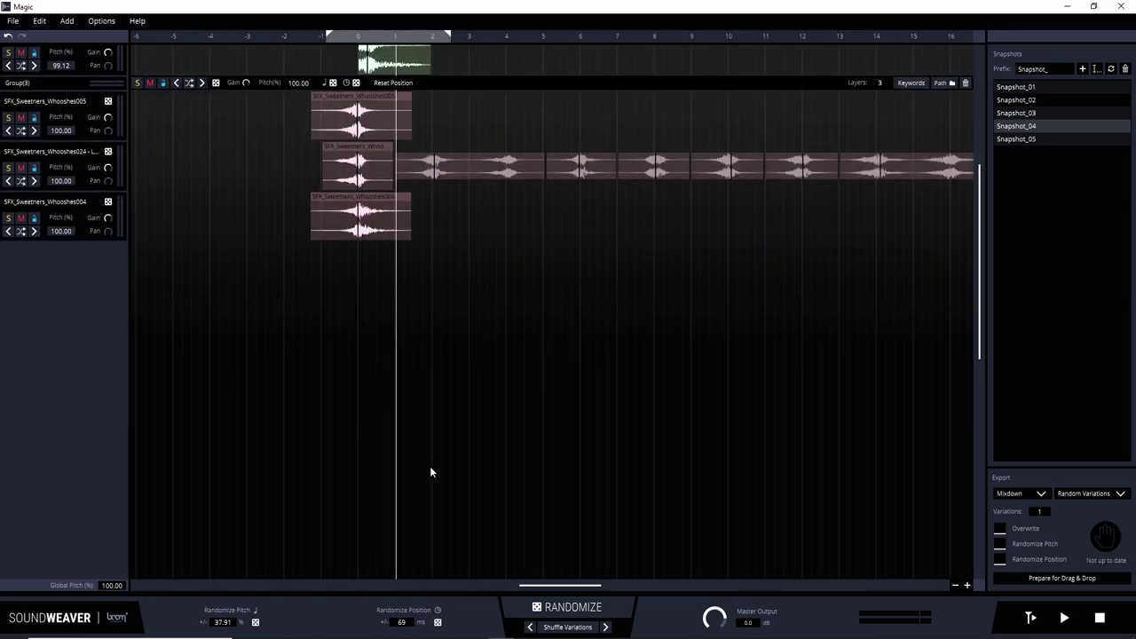